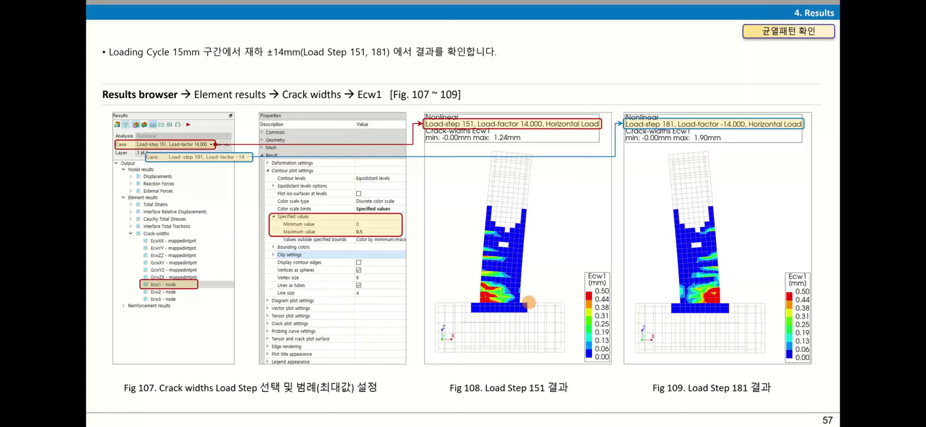
Step: Go through the crack width and rebar stress result slides, end the slide show and display the Additional Information slide
{"action": "left_click", "coordinate": [528, 302]}
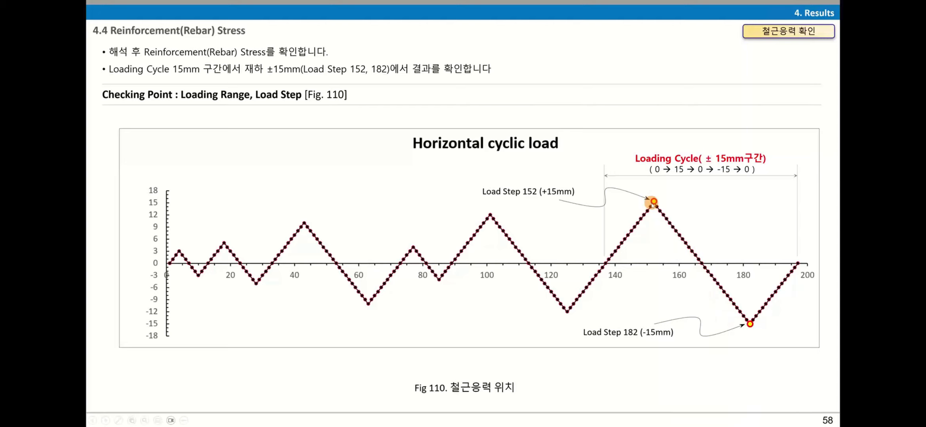
{"action": "left_click", "coordinate": [585, 250]}
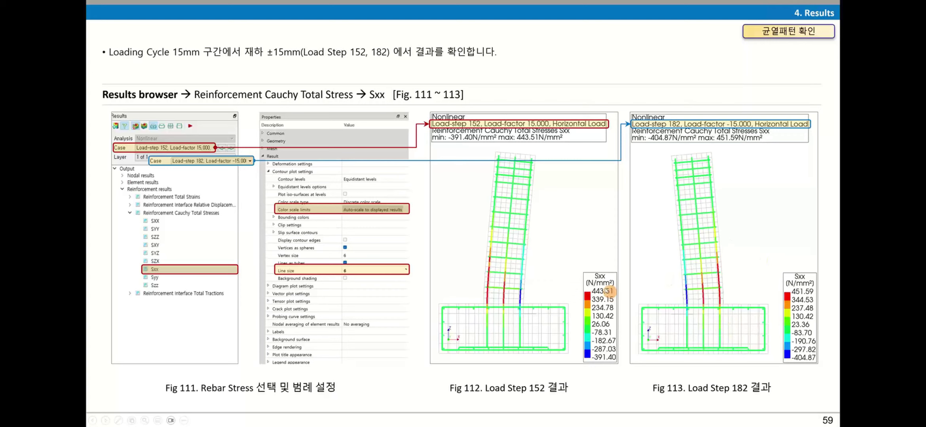
{"action": "key", "text": "Escape"}
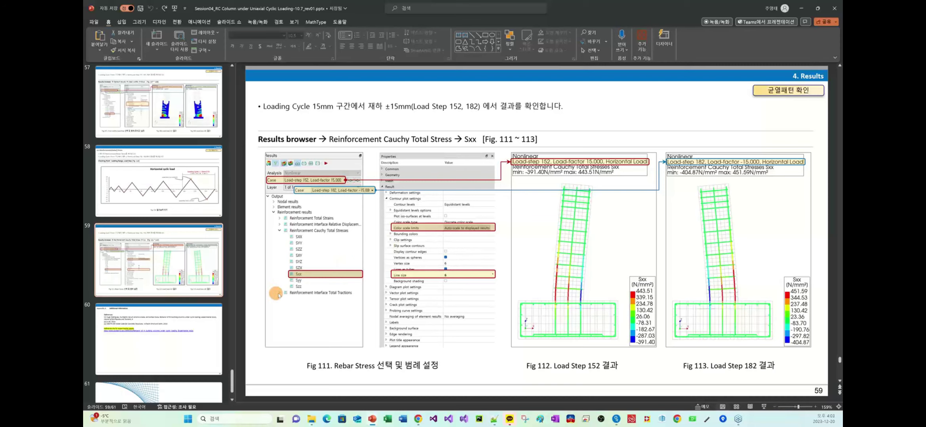
{"action": "left_click", "coordinate": [164, 334]}
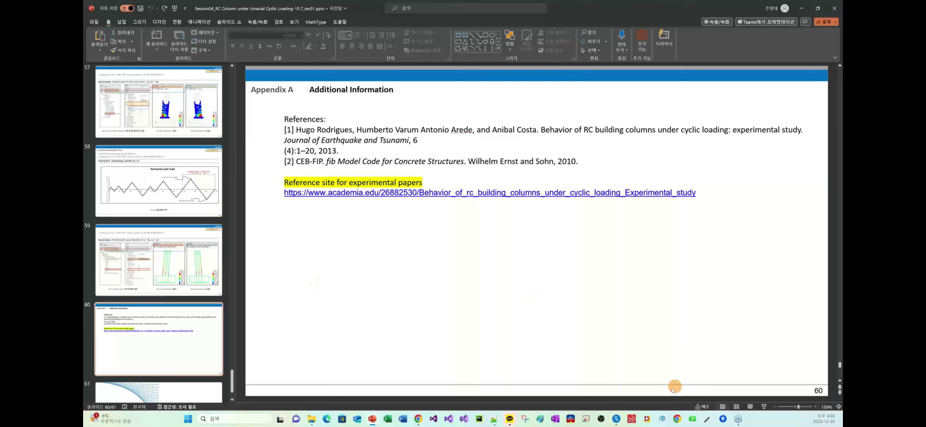
Step: Bring the RC Column Cyclic Loading.py script up in a maximized Notepad window and look through its modelling commands
{"action": "left_click", "coordinate": [648, 420]}
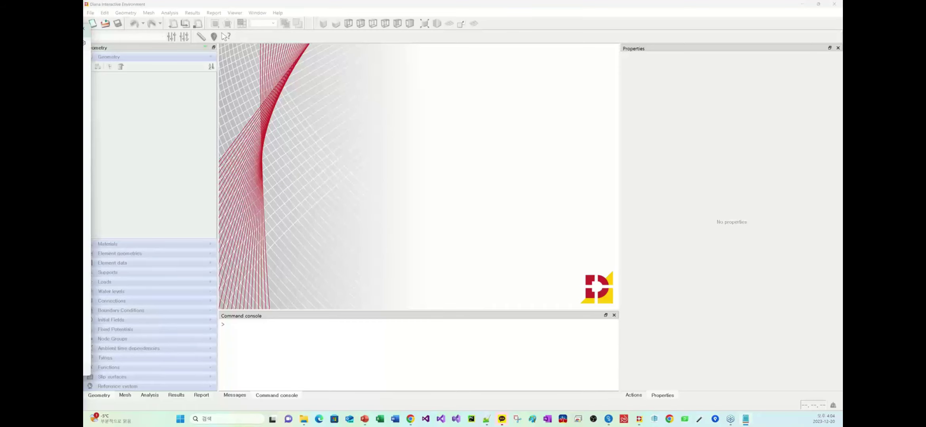
{"action": "left_click_drag", "start_coordinate": [84, 48], "coordinate": [440, 52]}
{"action": "double_click", "coordinate": [440, 52]}
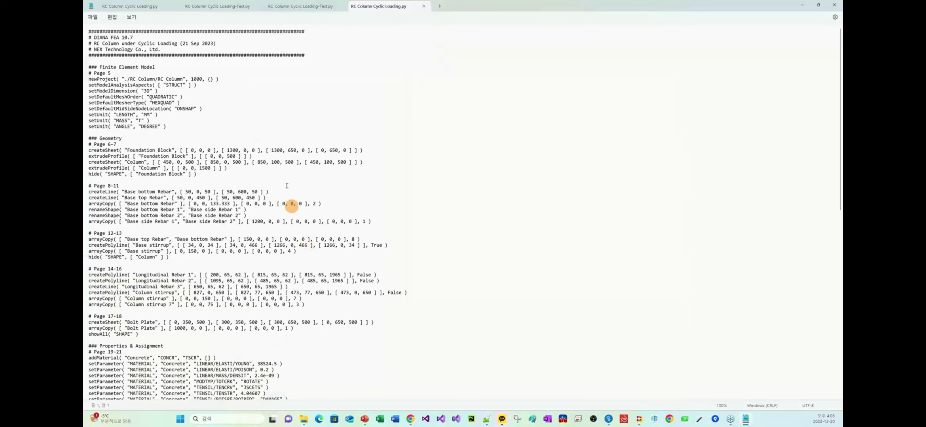
{"action": "scroll", "coordinate": [164, 101], "scroll_direction": "down", "scroll_amount": 5}
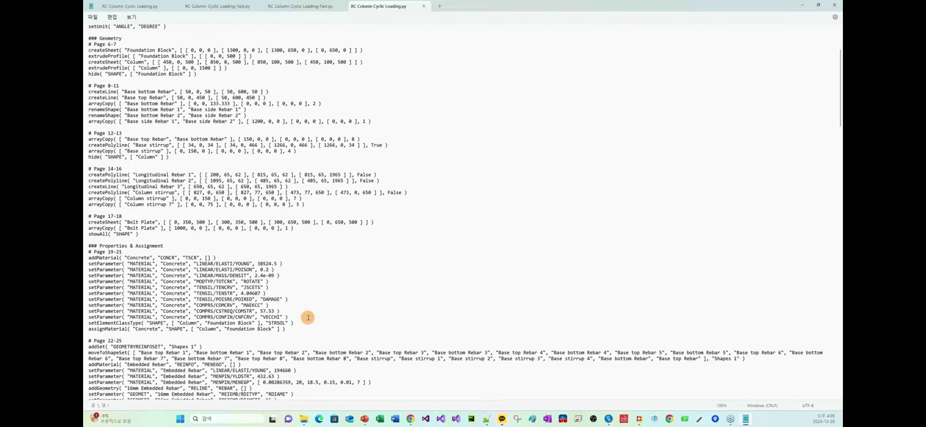
{"action": "scroll", "coordinate": [308, 318], "scroll_direction": "up", "scroll_amount": 6}
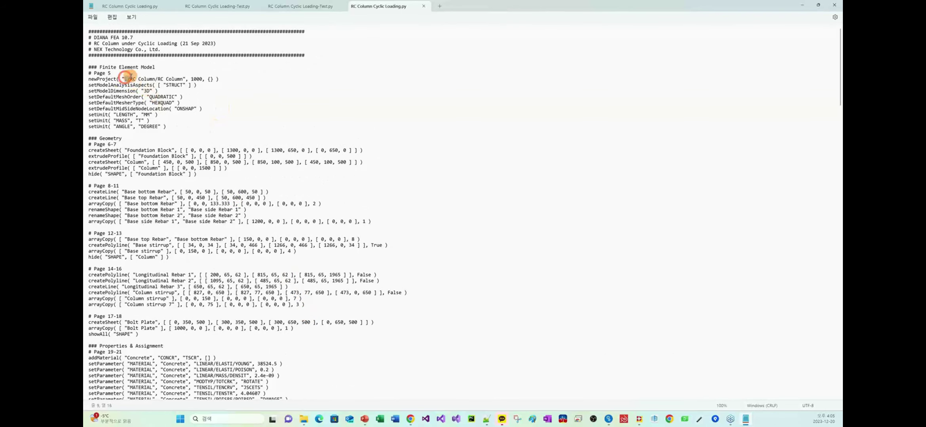
Step: Change the path in the script's newProject command to "E:/Webinar/RC Column"
{"action": "left_click_drag", "start_coordinate": [131, 78], "coordinate": [163, 77]}
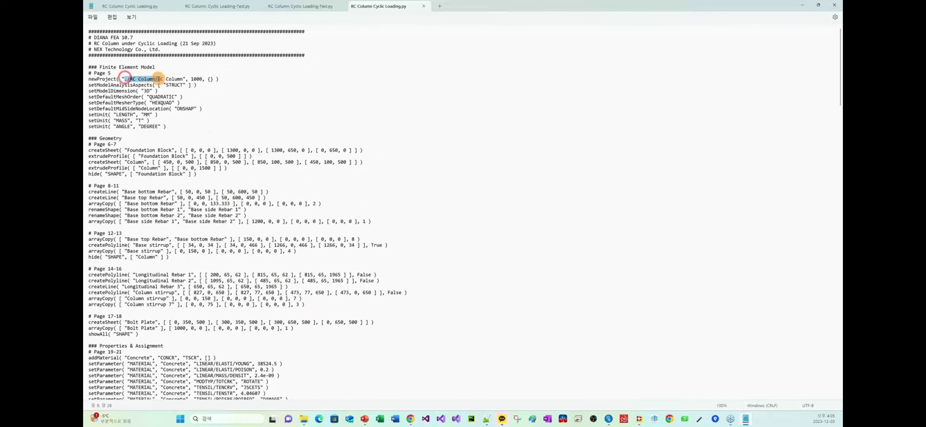
{"action": "left_click", "coordinate": [158, 78]}
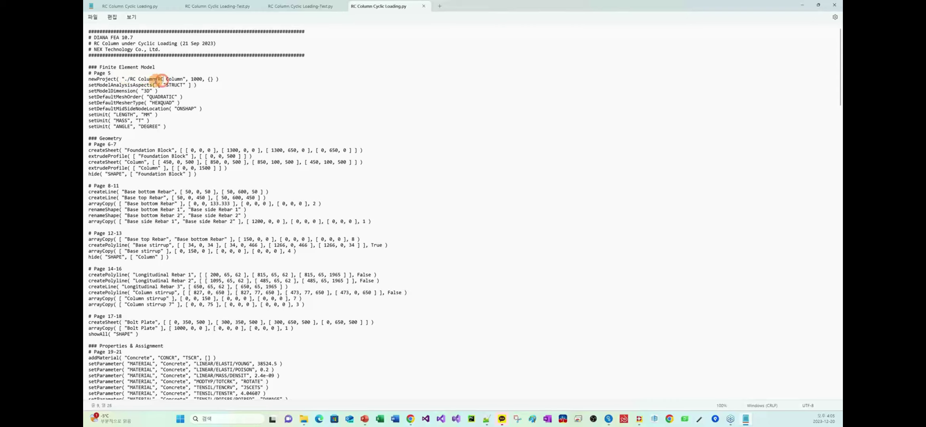
{"action": "left_click", "coordinate": [183, 77]}
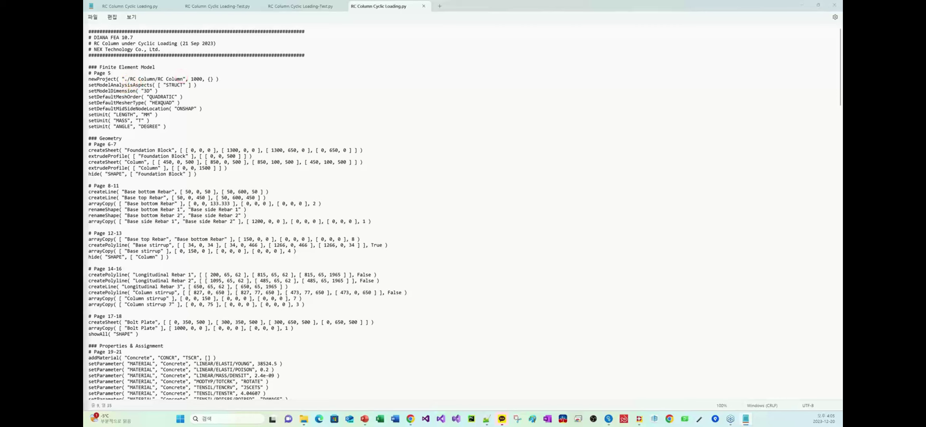
{"action": "left_click", "coordinate": [125, 79]}
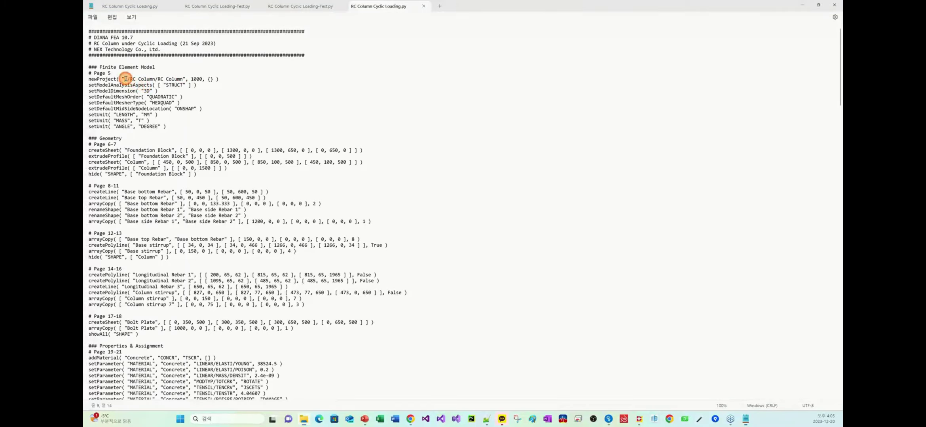
{"action": "left_click_drag", "start_coordinate": [125, 79], "coordinate": [154, 79]}
{"action": "type", "text": "E:\\Webinar"}
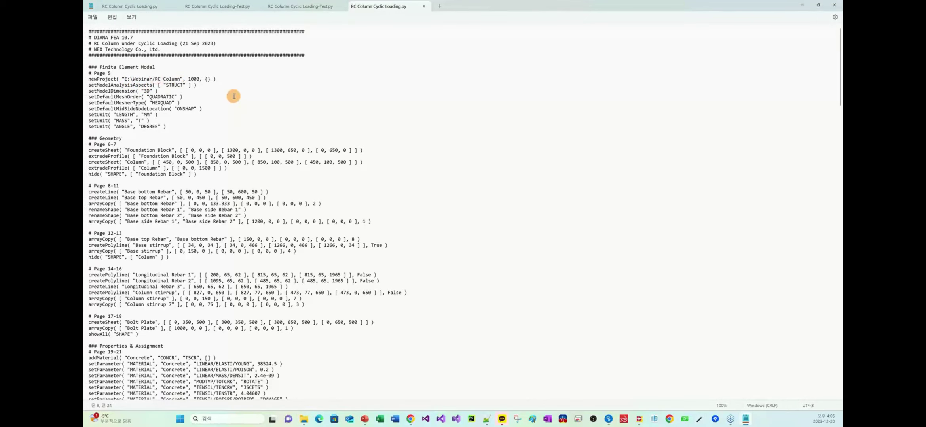
{"action": "key", "text": "Left"}
{"action": "key", "text": "Left"}
{"action": "key", "text": "Left"}
{"action": "key", "text": "Delete"}
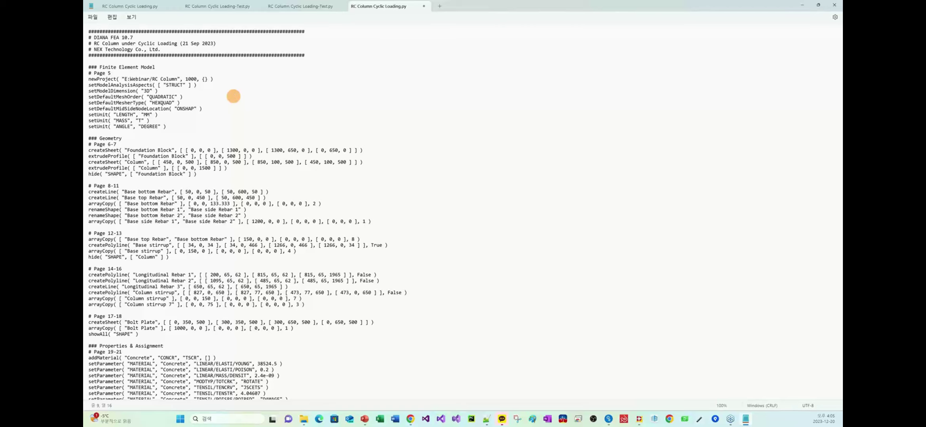
{"action": "type", "text": "/"}
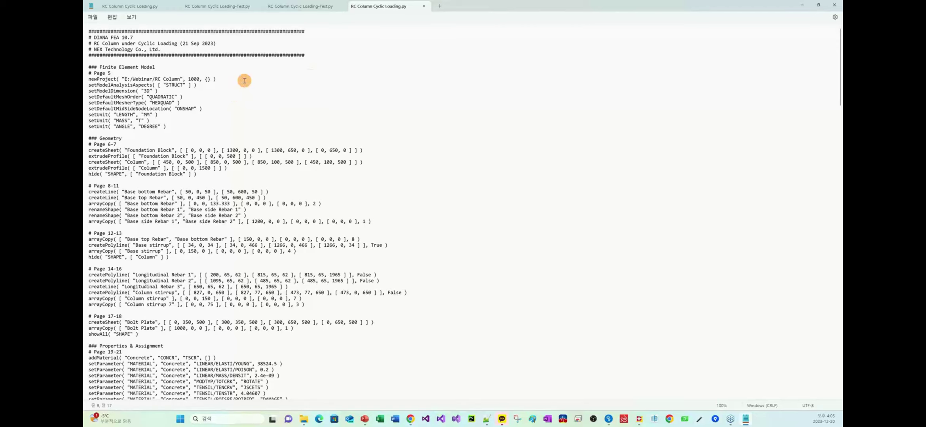
Step: Save the edited script and put the Notepad window away to return to DIANA
{"action": "key", "text": "ctrl+s"}
{"action": "left_click", "coordinate": [93, 17]}
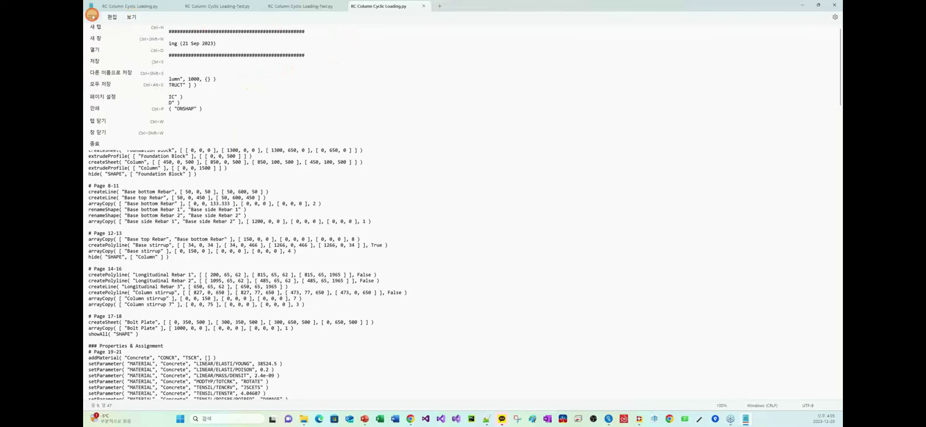
{"action": "left_click", "coordinate": [96, 63]}
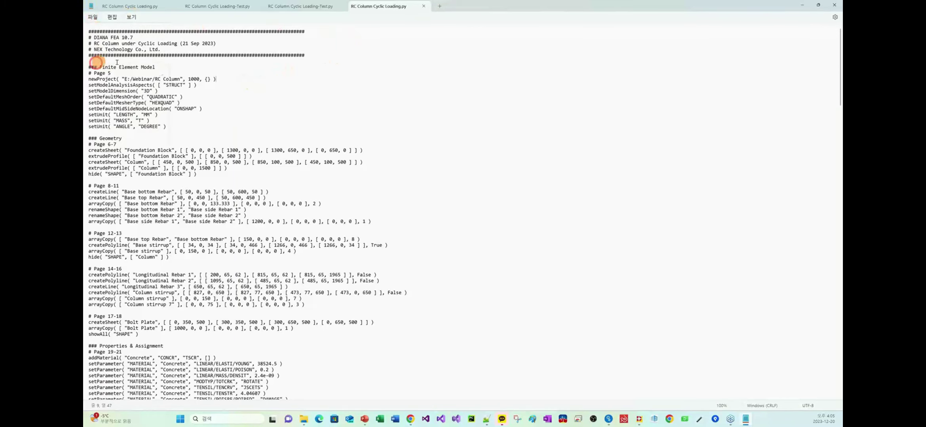
{"action": "left_click", "coordinate": [424, 7]}
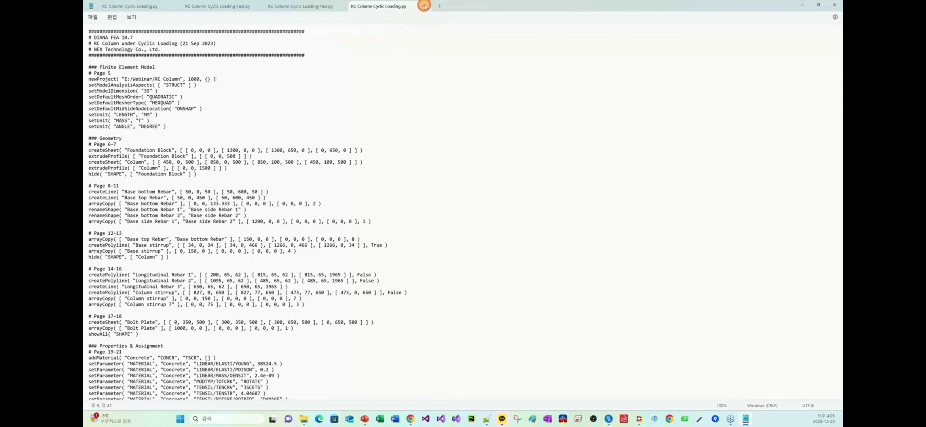
{"action": "left_click", "coordinate": [804, 6]}
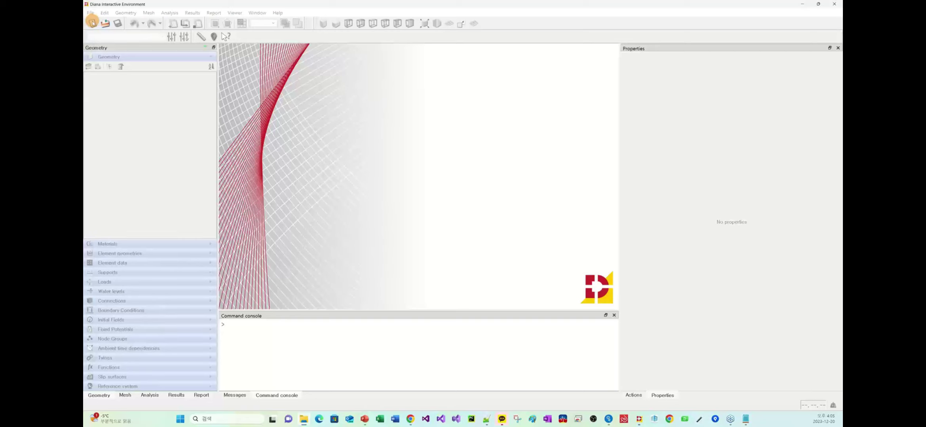
Step: Create a three-dimensional structural project with the default settings and run the saved script RC Column Cyclic Loading.py from E:\Webinar
{"action": "left_click", "coordinate": [92, 22]}
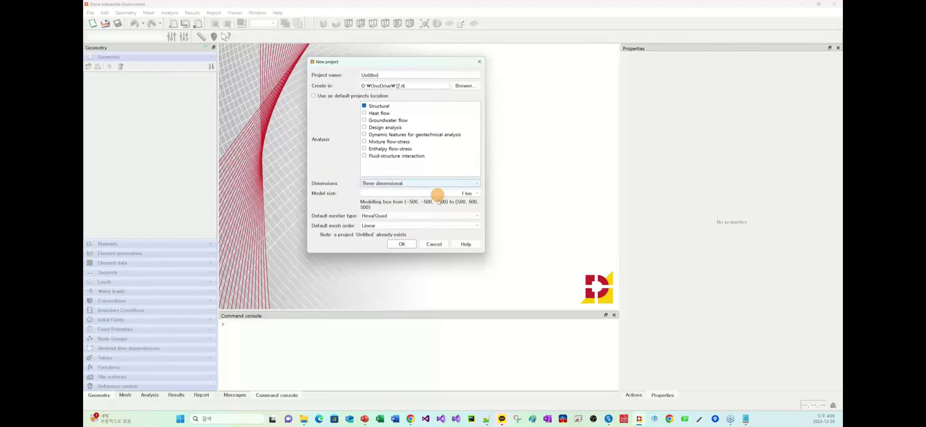
{"action": "left_click", "coordinate": [404, 245]}
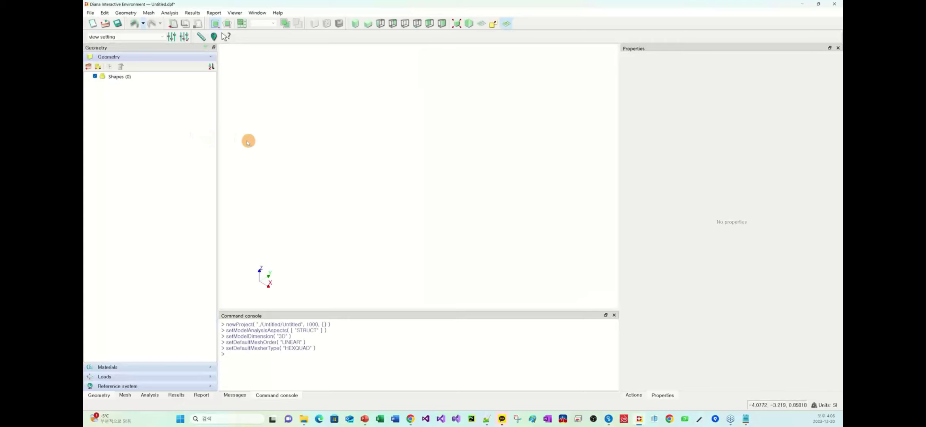
{"action": "left_click", "coordinate": [90, 13]}
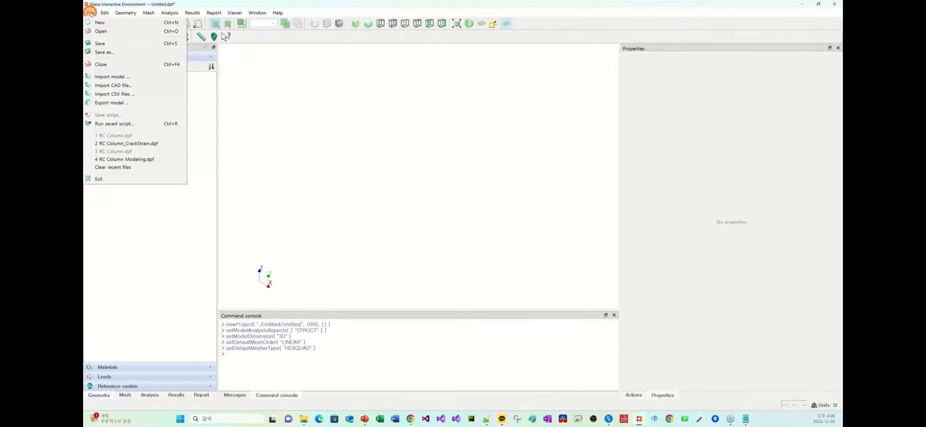
{"action": "left_click", "coordinate": [121, 124]}
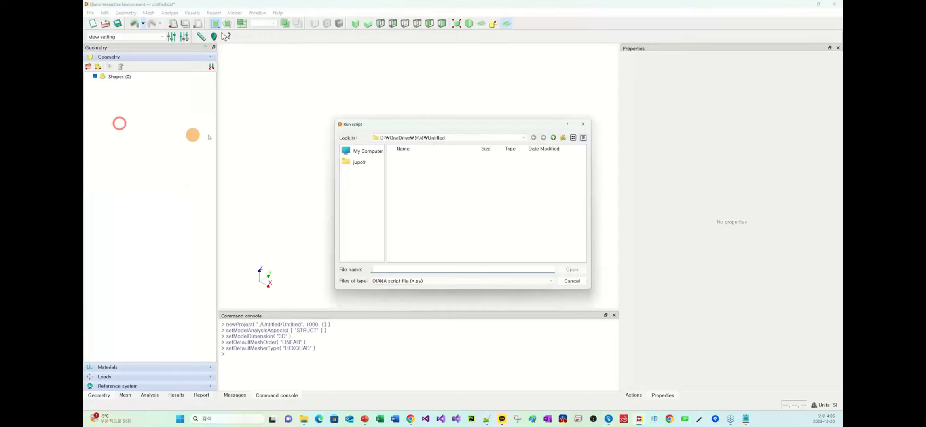
{"action": "left_click", "coordinate": [366, 151]}
{"action": "double_click", "coordinate": [403, 174]}
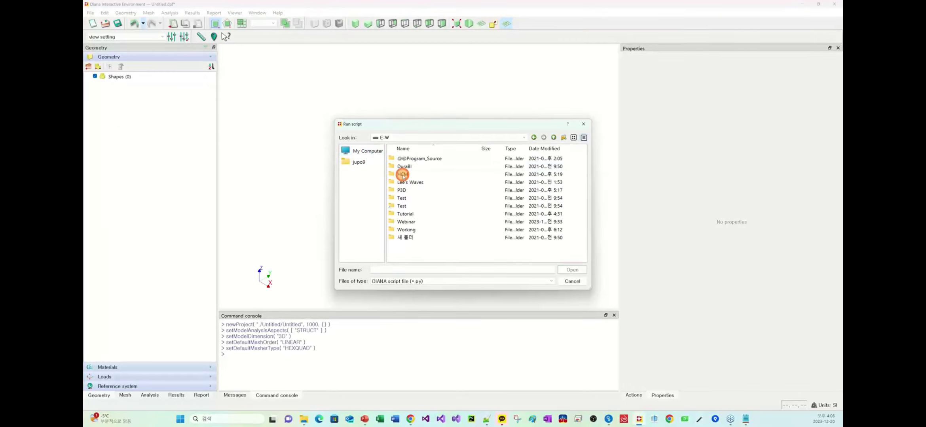
{"action": "left_click", "coordinate": [404, 223]}
{"action": "double_click", "coordinate": [404, 223]}
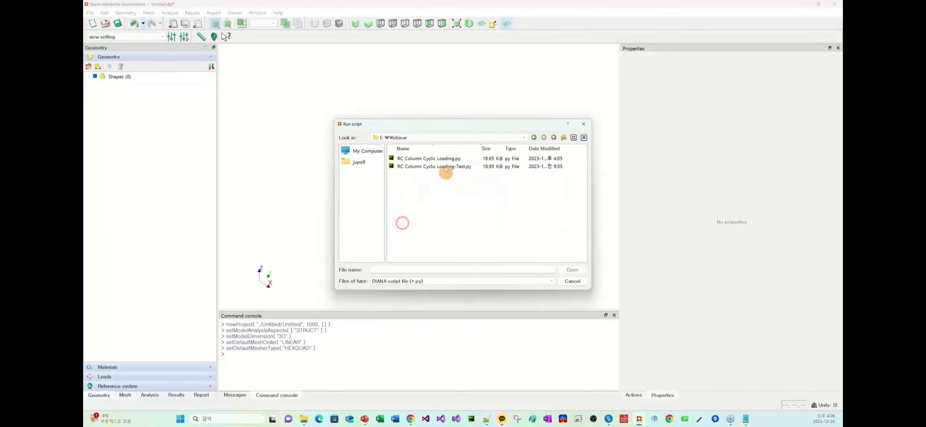
{"action": "left_click", "coordinate": [442, 158]}
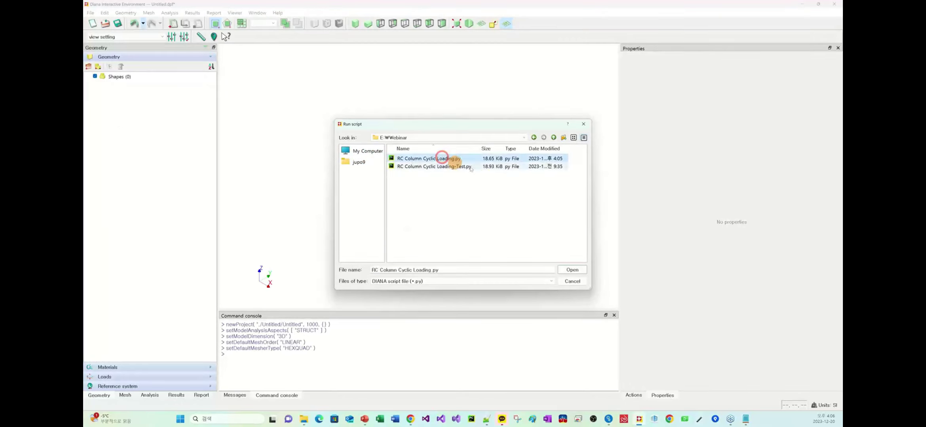
{"action": "left_click", "coordinate": [571, 270]}
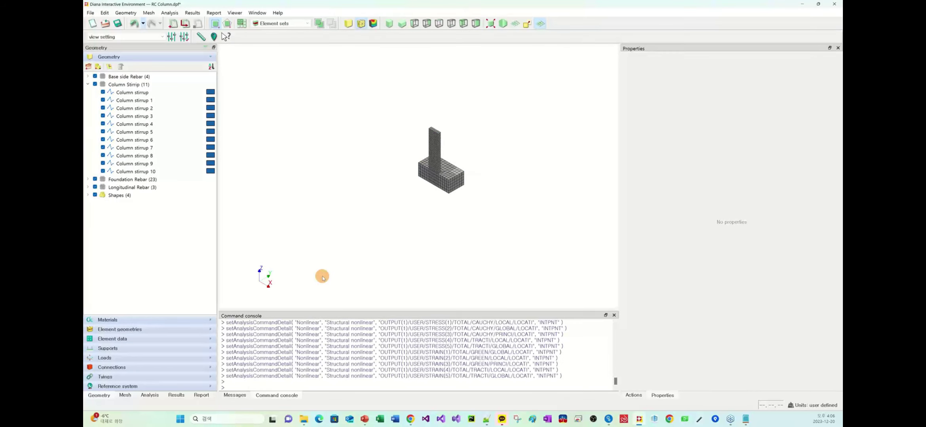
Step: Show the meshed column in isometric view and examine the executed connection, meshing and nonlinear analysis commands in the console
{"action": "left_click", "coordinate": [390, 26]}
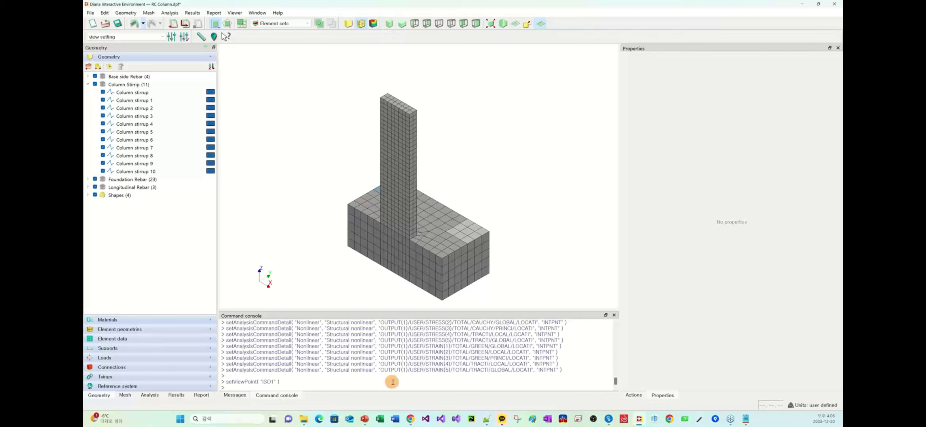
{"action": "scroll", "coordinate": [393, 382], "scroll_direction": "up", "scroll_amount": 10}
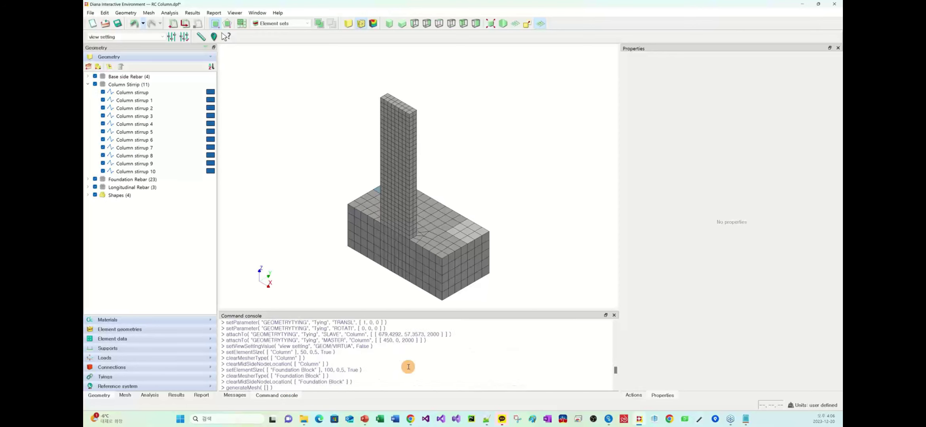
{"action": "scroll", "coordinate": [415, 362], "scroll_direction": "up", "scroll_amount": 6}
{"action": "scroll", "coordinate": [418, 356], "scroll_direction": "down", "scroll_amount": 6}
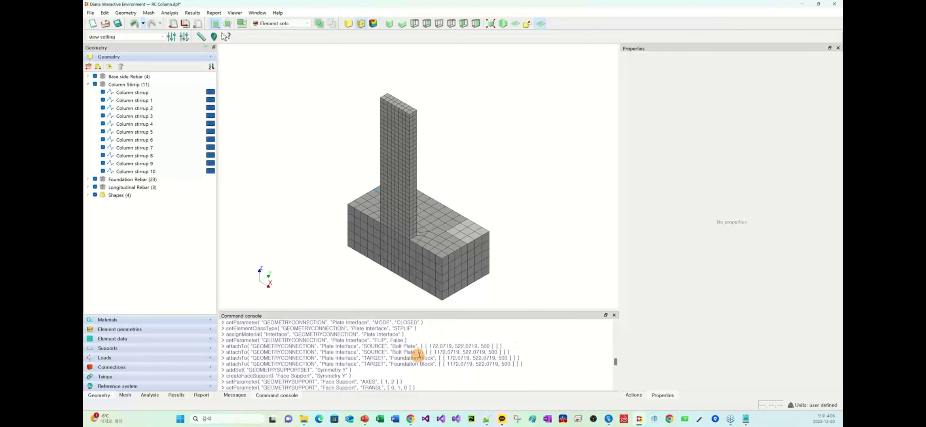
{"action": "scroll", "coordinate": [429, 347], "scroll_direction": "down", "scroll_amount": 12}
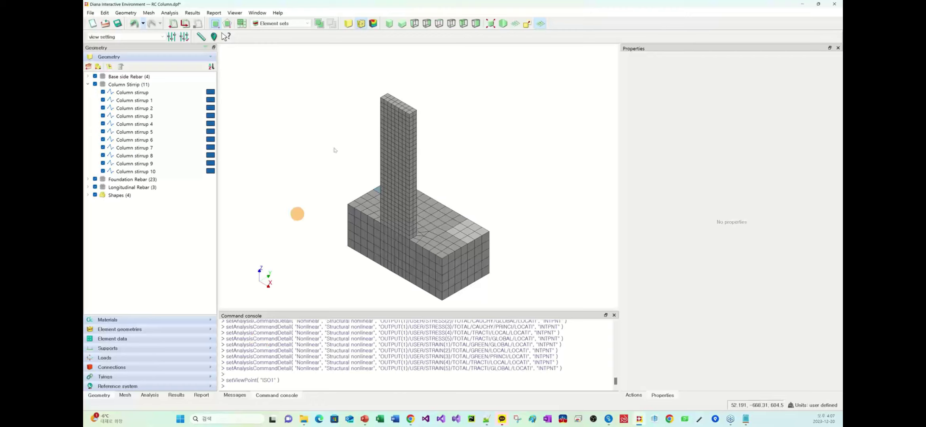
{"action": "left_click_drag", "start_coordinate": [292, 381], "coordinate": [204, 311]}
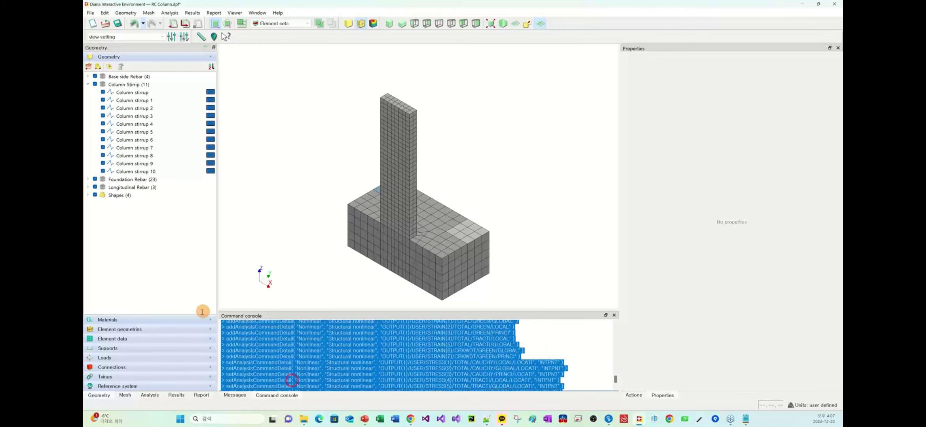
{"action": "left_click", "coordinate": [350, 349]}
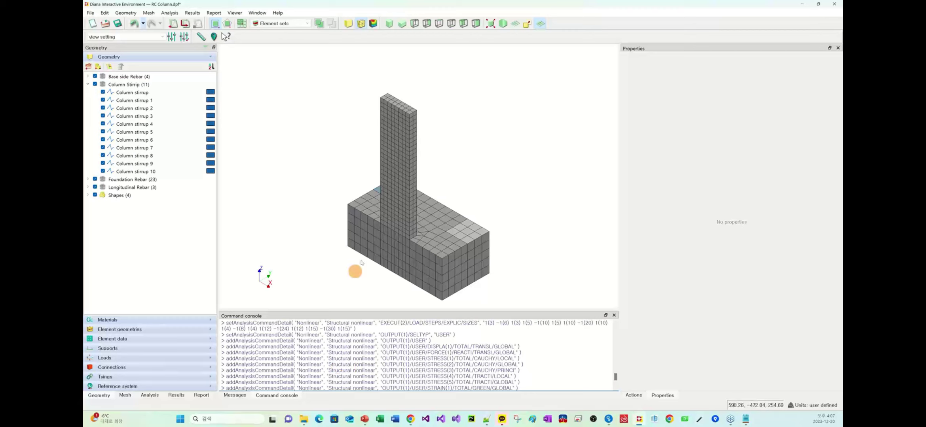
{"action": "scroll", "coordinate": [370, 347], "scroll_direction": "up", "scroll_amount": 2}
{"action": "scroll", "coordinate": [369, 347], "scroll_direction": "up", "scroll_amount": 10}
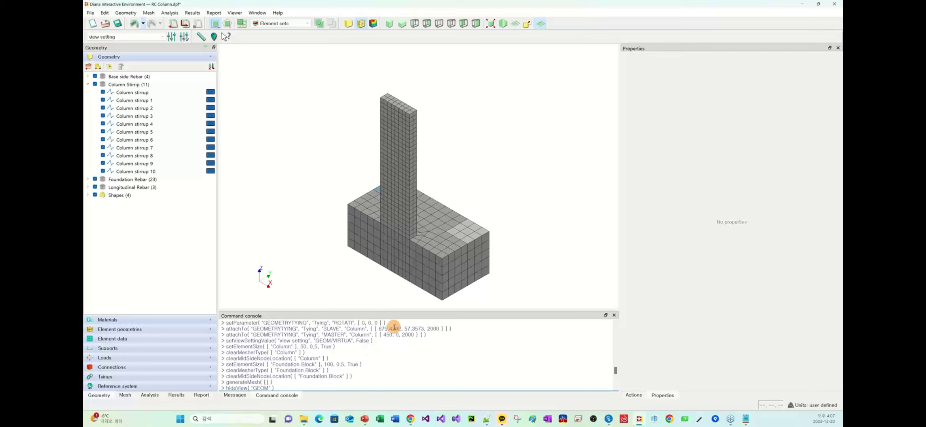
{"action": "left_click_drag", "start_coordinate": [406, 329], "coordinate": [435, 325]}
{"action": "left_click", "coordinate": [435, 331]}
{"action": "scroll", "coordinate": [433, 336], "scroll_direction": "down", "scroll_amount": 10}
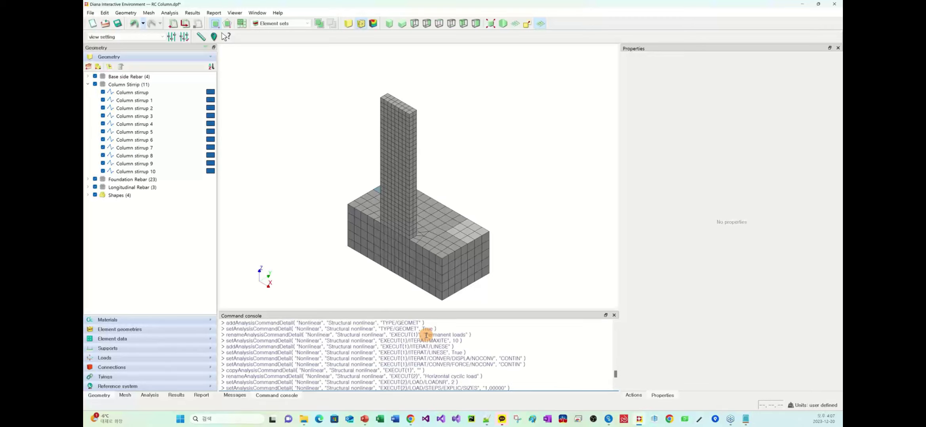
Step: Examine the cyclic load-step commands in the console, the generated mesh sets, and the Nonlinear analysis tree with its permanent and horizontal cyclic load blocks
{"action": "left_click_drag", "start_coordinate": [483, 347], "coordinate": [577, 347]}
{"action": "left_click", "coordinate": [577, 347]}
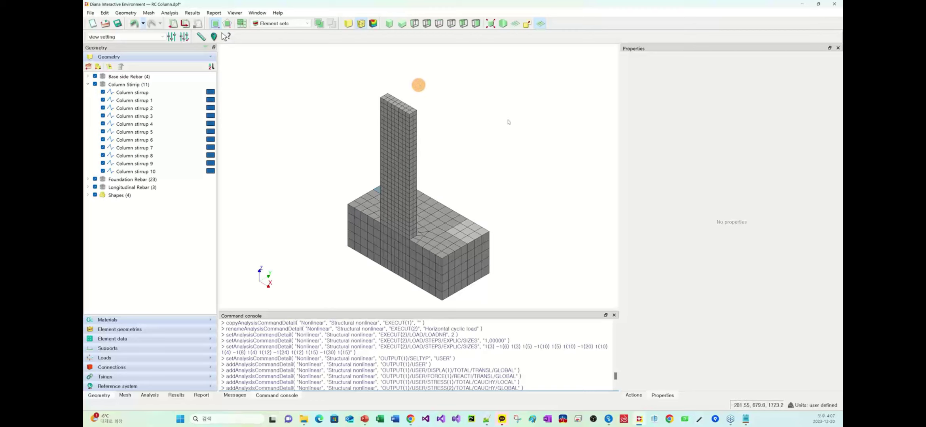
{"action": "left_click", "coordinate": [150, 396]}
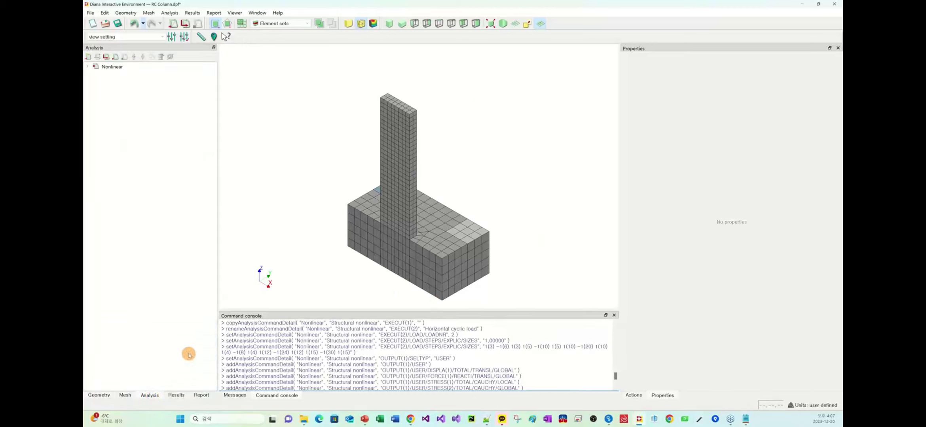
{"action": "left_click", "coordinate": [176, 395]}
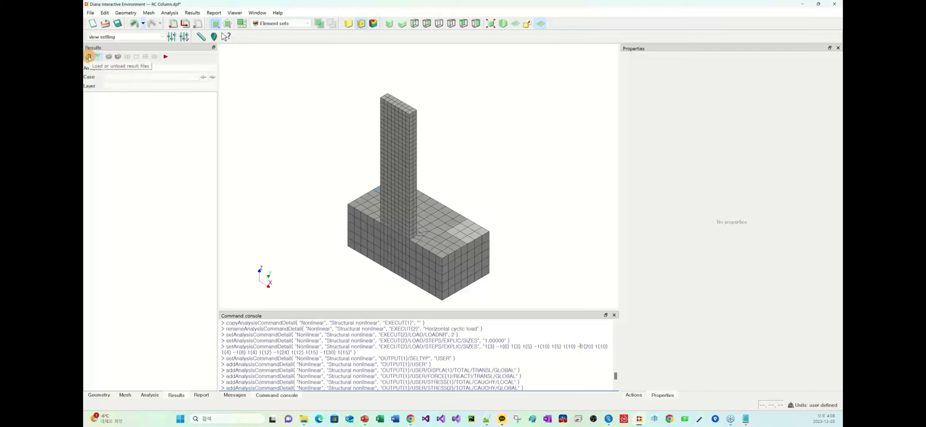
{"action": "left_click", "coordinate": [88, 57]}
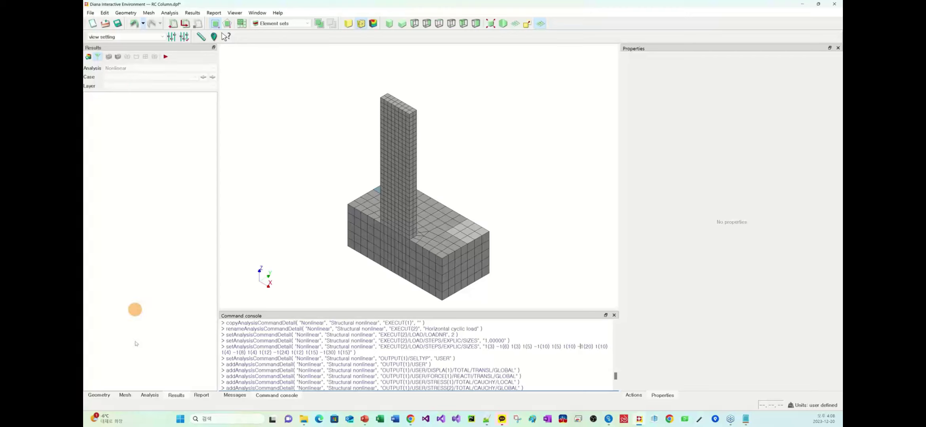
{"action": "left_click", "coordinate": [99, 396]}
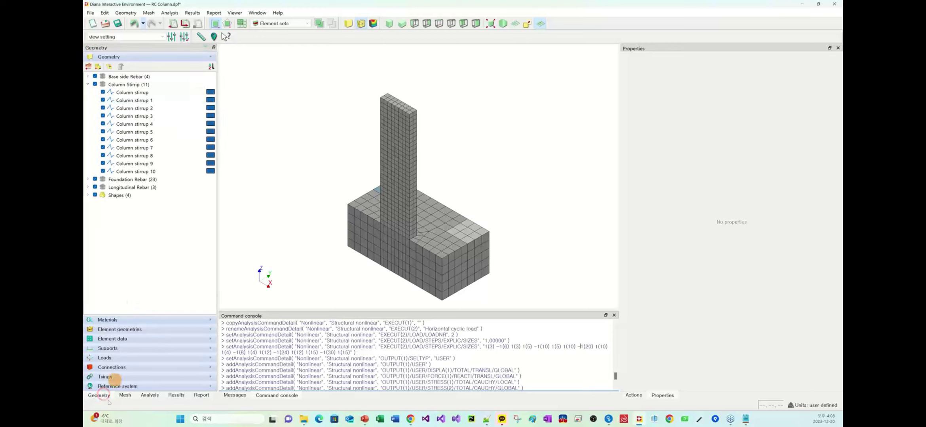
{"action": "left_click", "coordinate": [125, 395]}
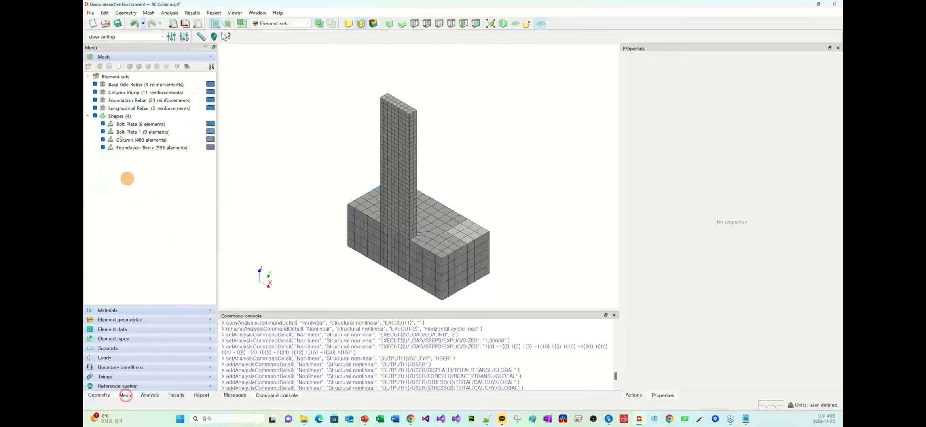
{"action": "left_click", "coordinate": [156, 395]}
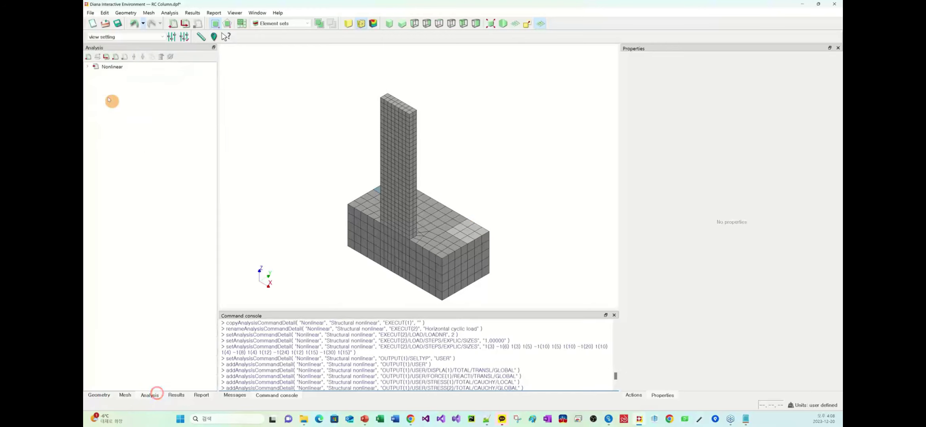
{"action": "left_click", "coordinate": [89, 67]}
{"action": "left_click", "coordinate": [95, 74]}
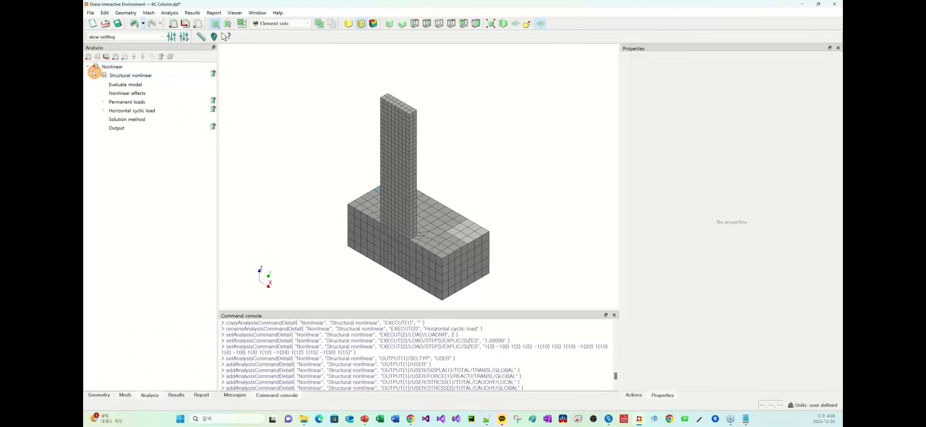
{"action": "left_click", "coordinate": [104, 102]}
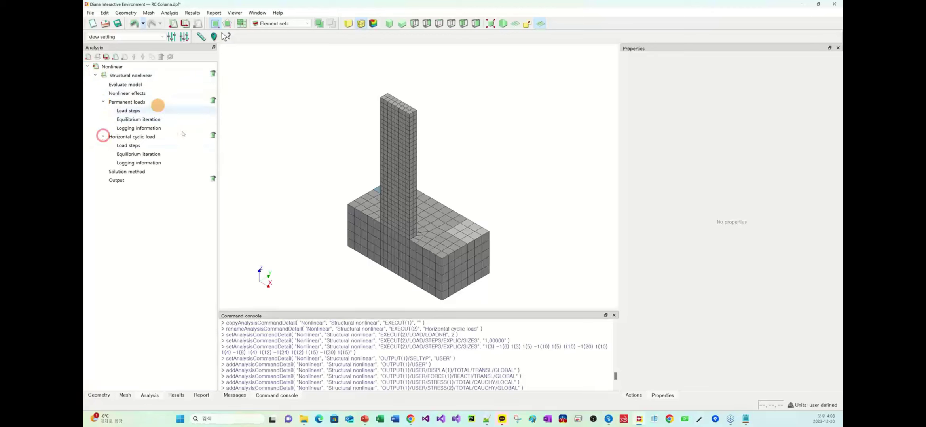
Step: Load the existing result file RC_Column_CrackStrain_Nonlinear.dnb from E:\Webinar into the Nonlinear analysis and expand its output categories
{"action": "left_click", "coordinate": [177, 396]}
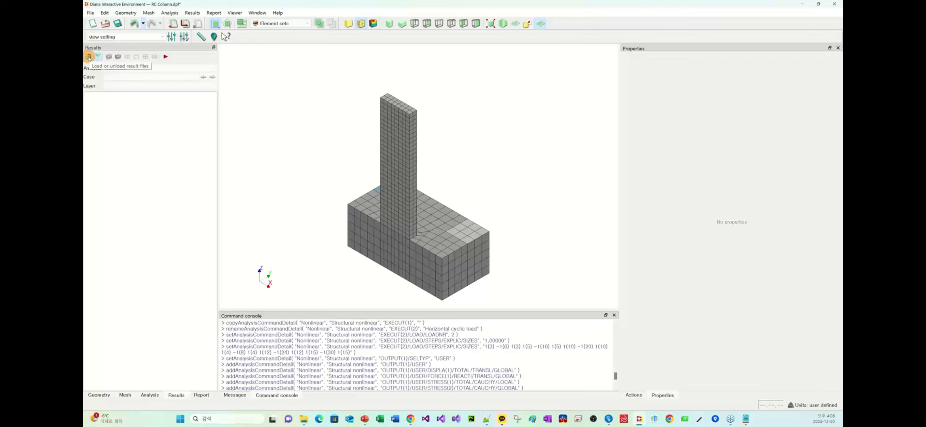
{"action": "left_click", "coordinate": [87, 58]}
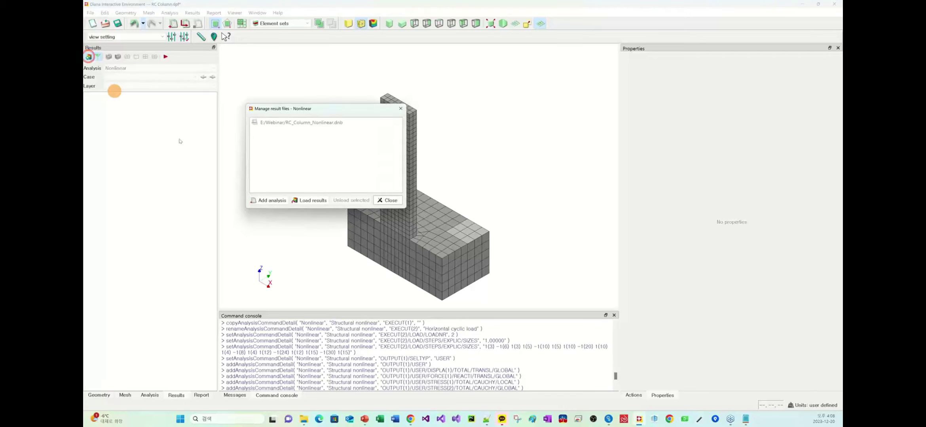
{"action": "left_click", "coordinate": [312, 201]}
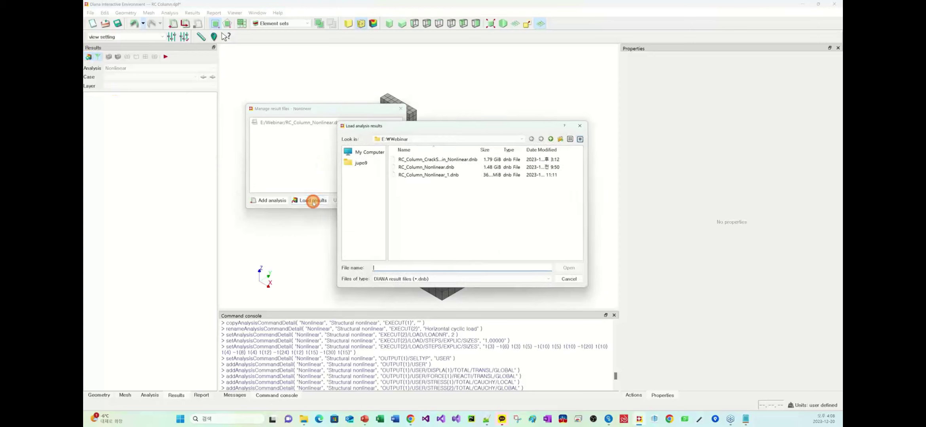
{"action": "left_click", "coordinate": [449, 157]}
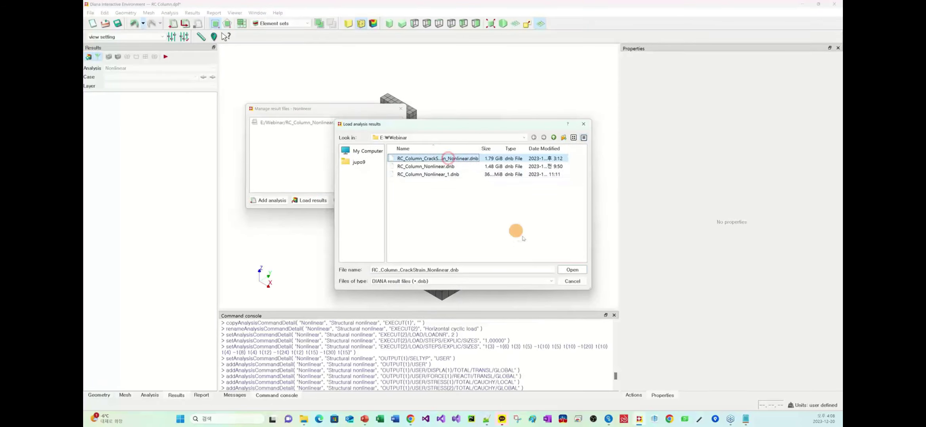
{"action": "left_click", "coordinate": [576, 270]}
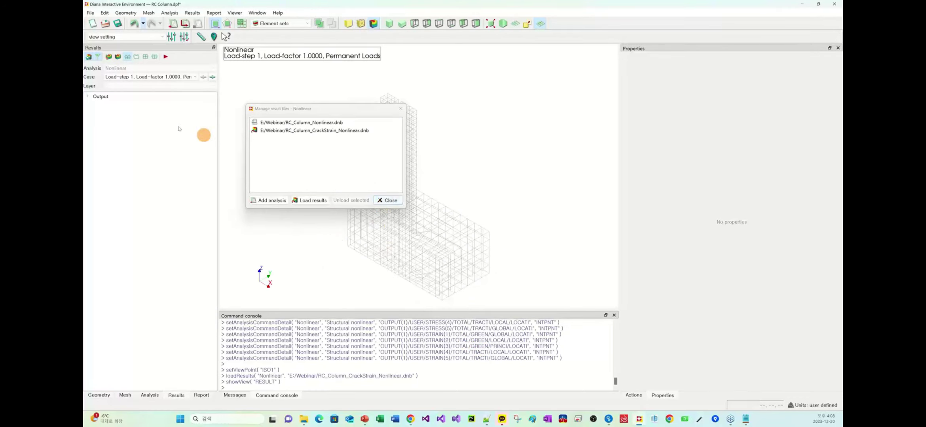
{"action": "left_click", "coordinate": [131, 77]}
{"action": "left_click", "coordinate": [131, 77]}
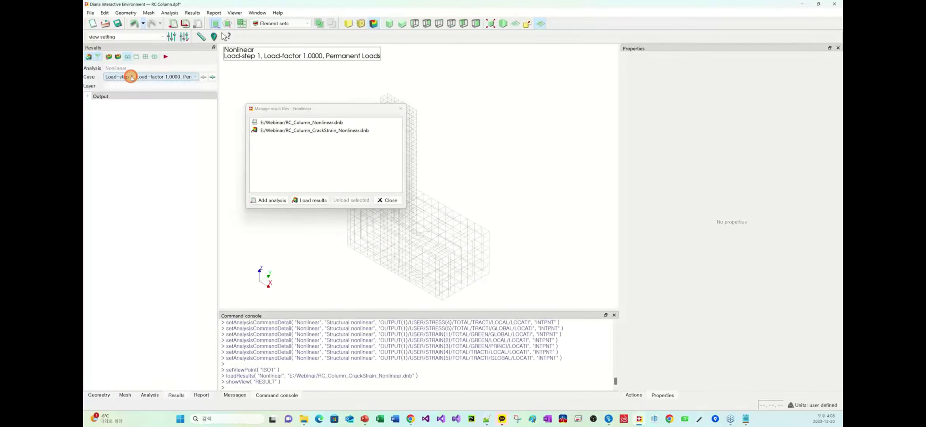
{"action": "left_click", "coordinate": [88, 96]}
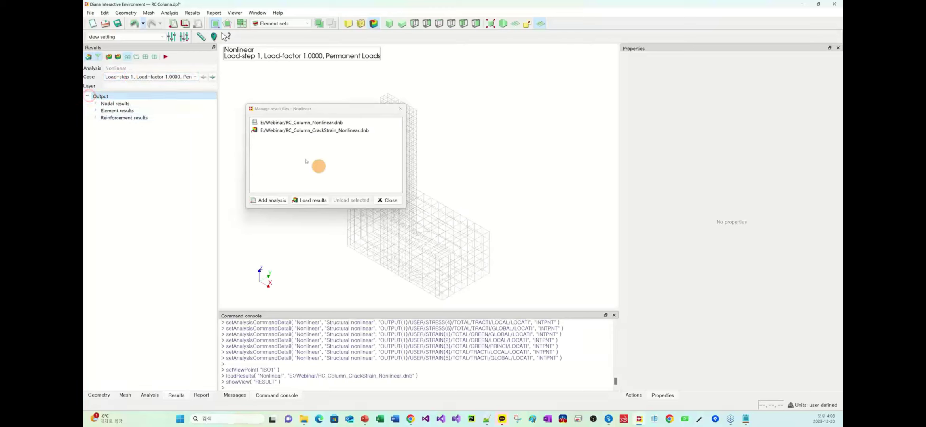
{"action": "left_click", "coordinate": [390, 201]}
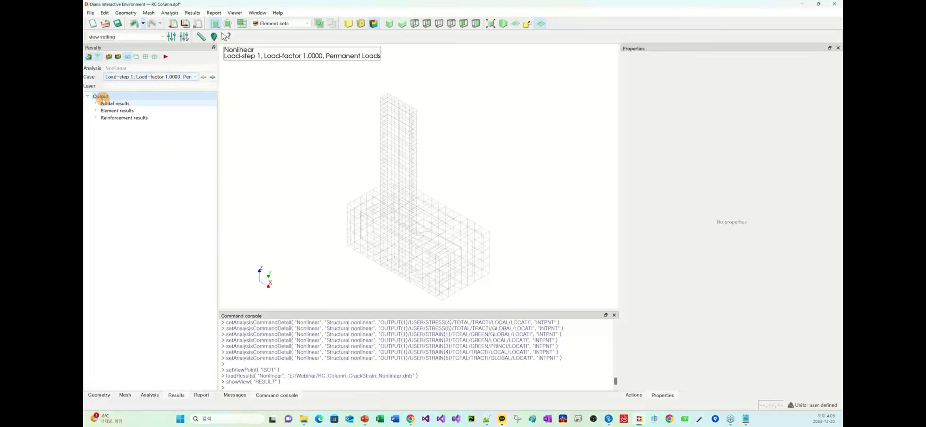
Step: Widen the results browser for readable case names and set the result case to Load-step 193, Load-factor -4.0000, Horizontal Load
{"action": "left_click", "coordinate": [151, 79]}
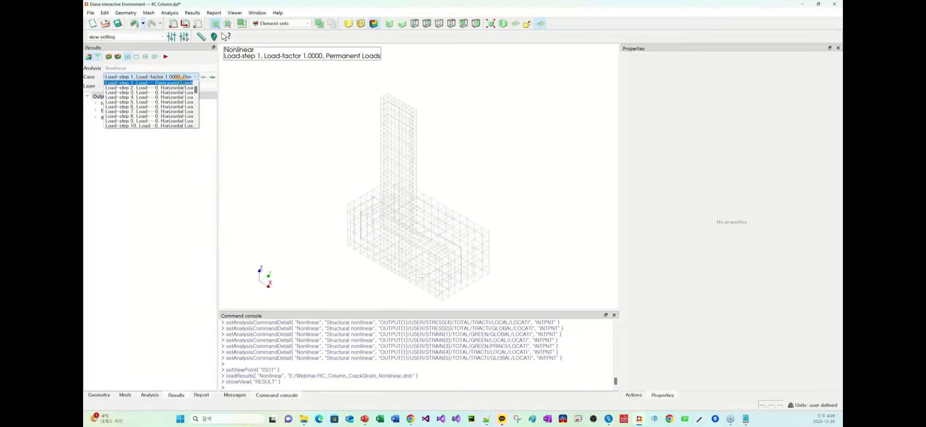
{"action": "left_click", "coordinate": [219, 86]}
{"action": "left_click_drag", "start_coordinate": [217, 87], "coordinate": [274, 90]}
{"action": "left_click", "coordinate": [223, 77]}
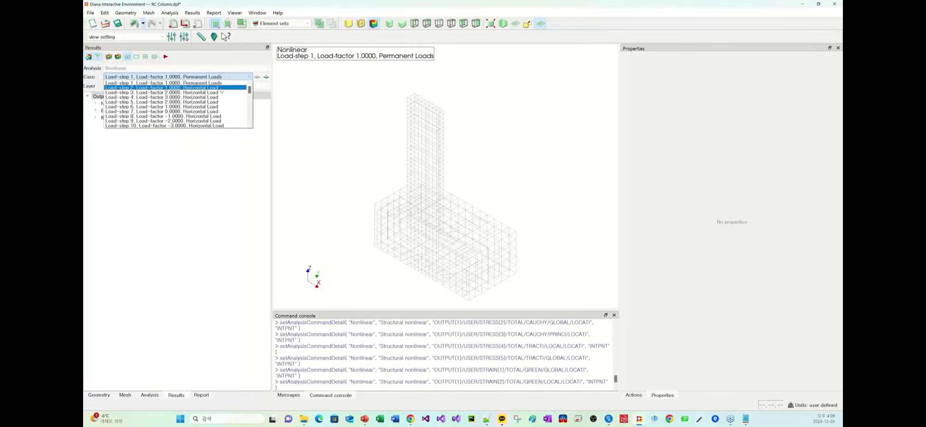
{"action": "left_click", "coordinate": [220, 88]}
{"action": "left_click", "coordinate": [246, 77]}
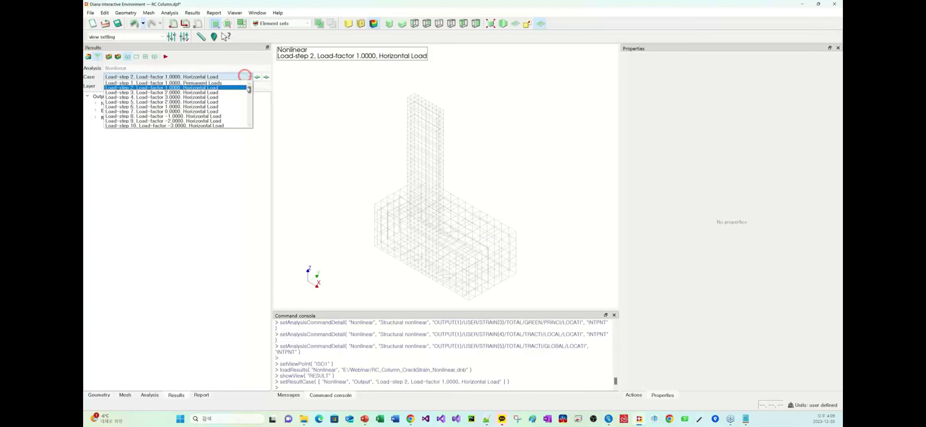
{"action": "left_click_drag", "start_coordinate": [249, 90], "coordinate": [250, 124]}
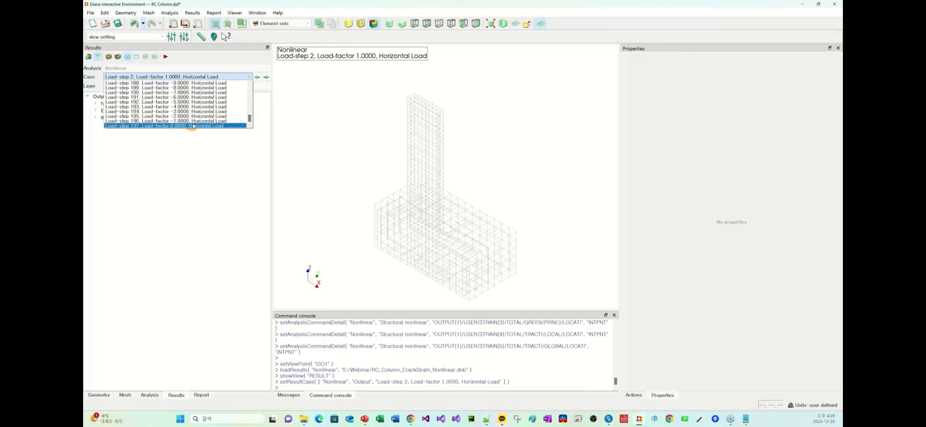
{"action": "left_click", "coordinate": [194, 106]}
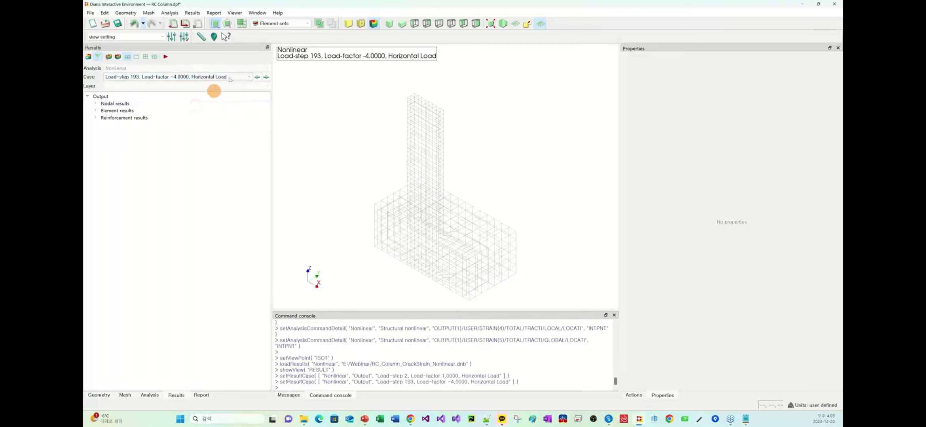
Step: Plot the nodal displacement component TDtX as contours and show the whole column in front view
{"action": "left_click", "coordinate": [95, 104]}
{"action": "left_click", "coordinate": [103, 111]}
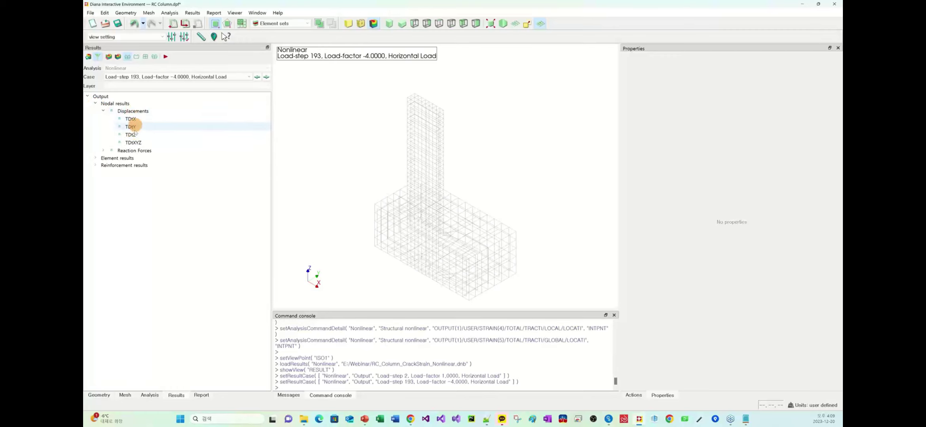
{"action": "left_click", "coordinate": [131, 118]}
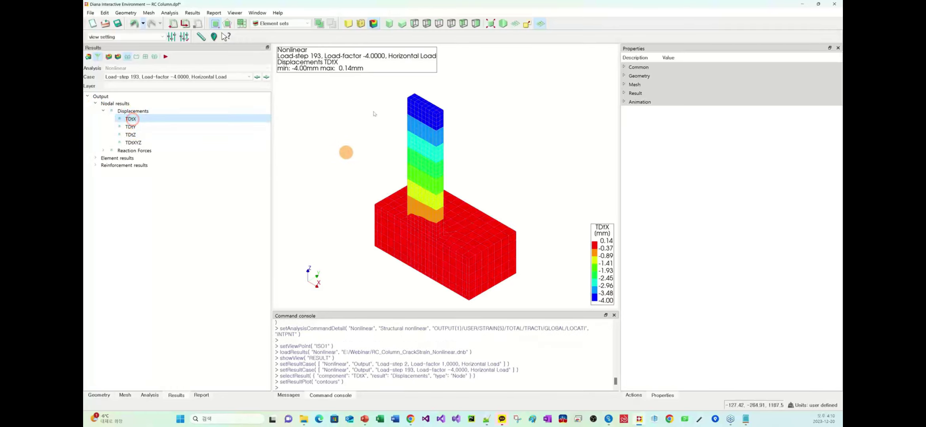
{"action": "left_click", "coordinate": [413, 23]}
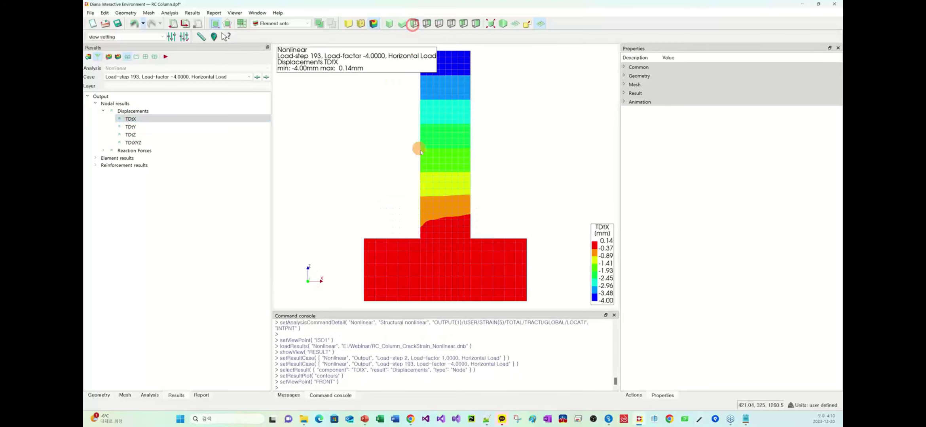
{"action": "scroll", "coordinate": [421, 151], "scroll_direction": "down", "scroll_amount": 2}
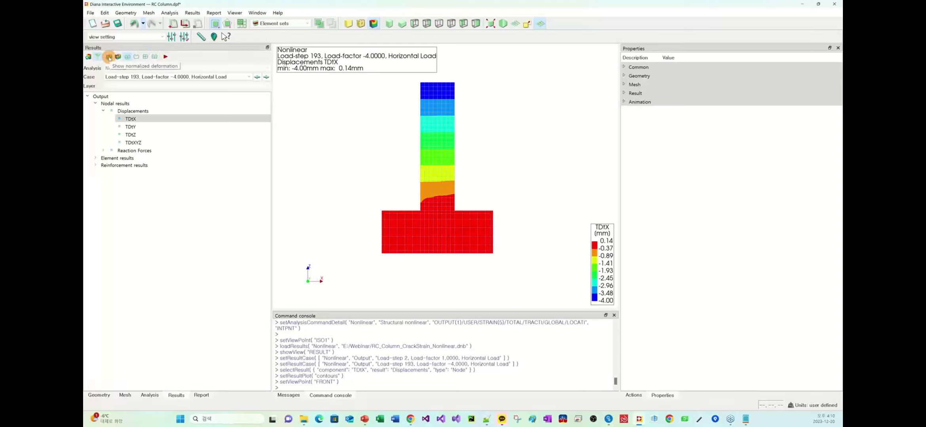
Step: Compare the normalized, absolute and undeformed displays of the TDtX plot, ending with absolute deformation
{"action": "left_click", "coordinate": [110, 57]}
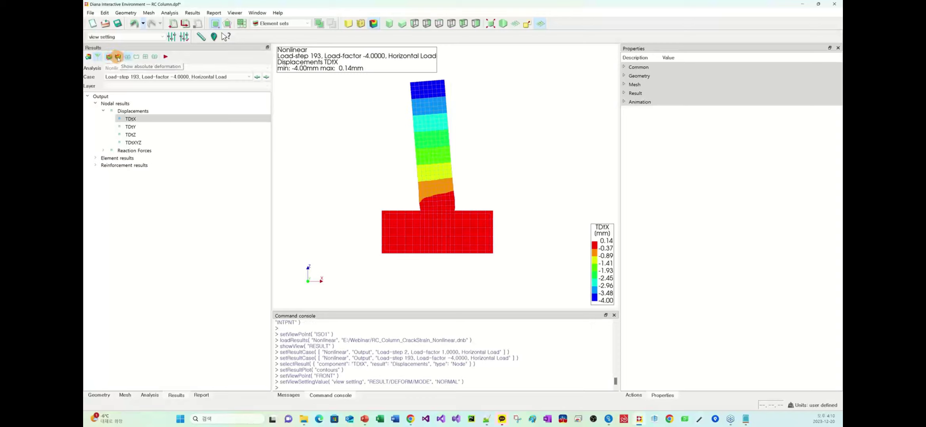
{"action": "left_click", "coordinate": [117, 57]}
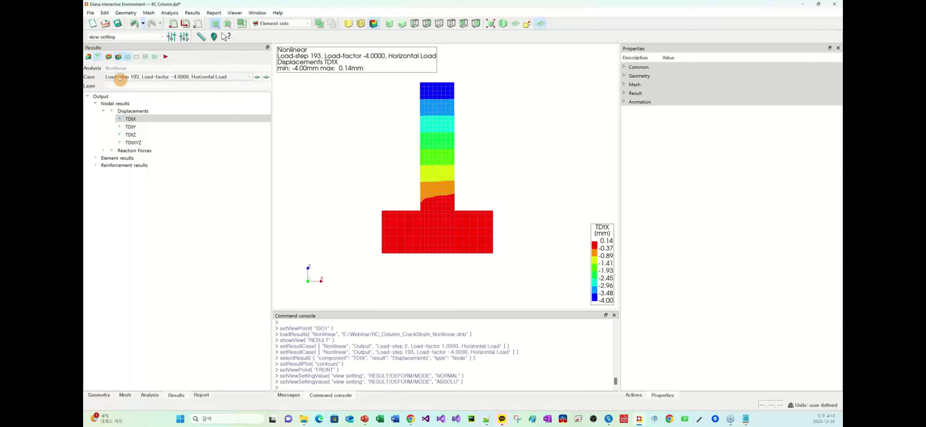
{"action": "left_click", "coordinate": [118, 58]}
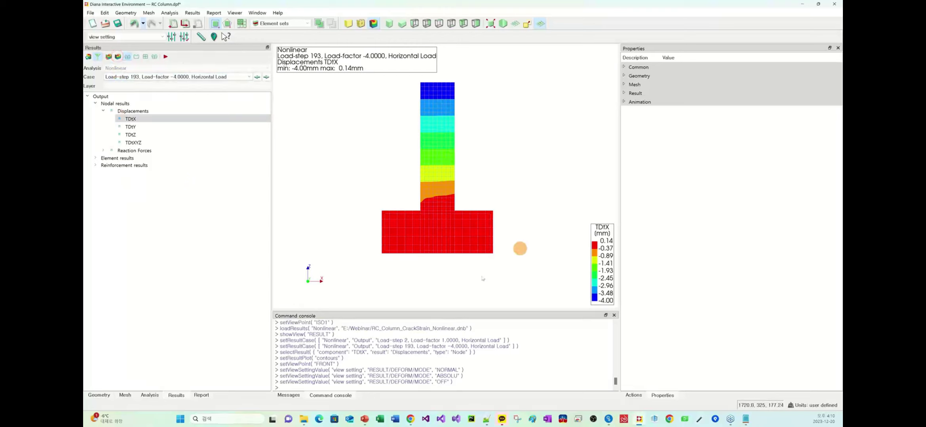
{"action": "left_click", "coordinate": [109, 58]}
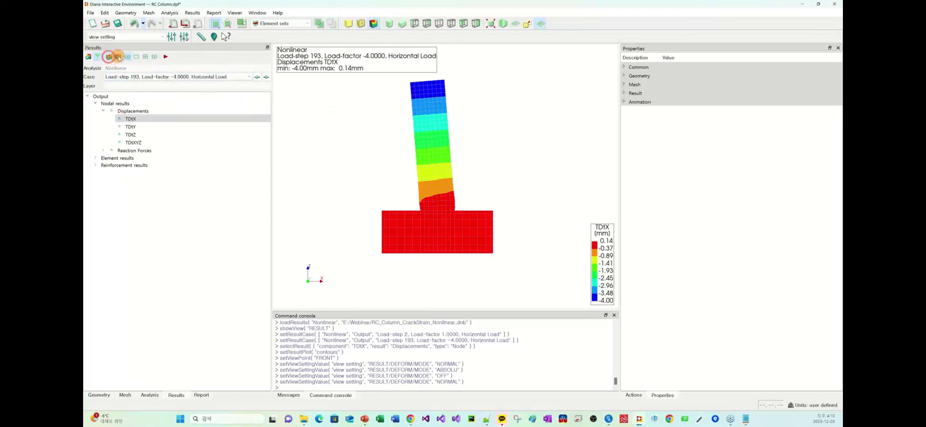
{"action": "left_click", "coordinate": [110, 57]}
{"action": "left_click", "coordinate": [111, 58]}
{"action": "left_click", "coordinate": [110, 58]}
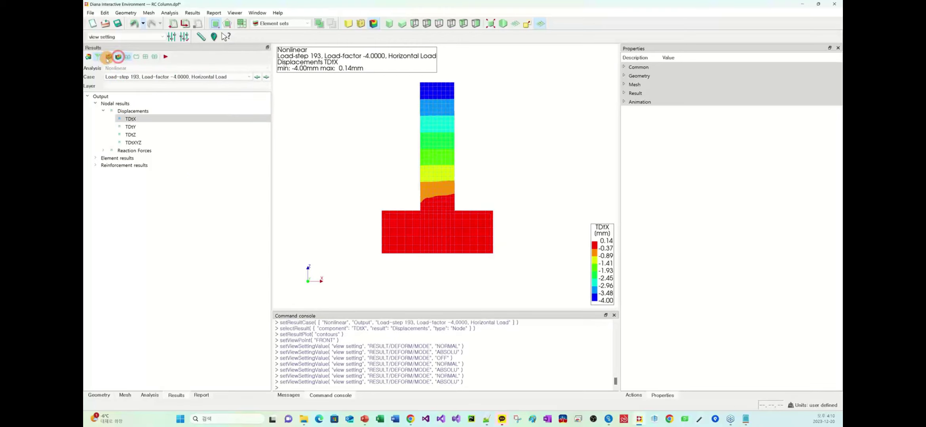
{"action": "left_click", "coordinate": [111, 58]}
{"action": "left_click", "coordinate": [118, 57]}
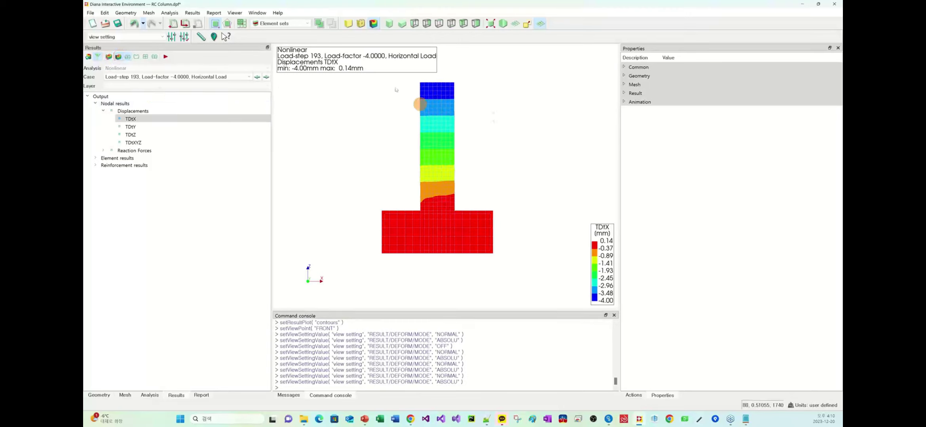
Step: Switch the mesh edges on the TDtX contour plot off and on for comparison, ending with them hidden
{"action": "left_click", "coordinate": [128, 56]}
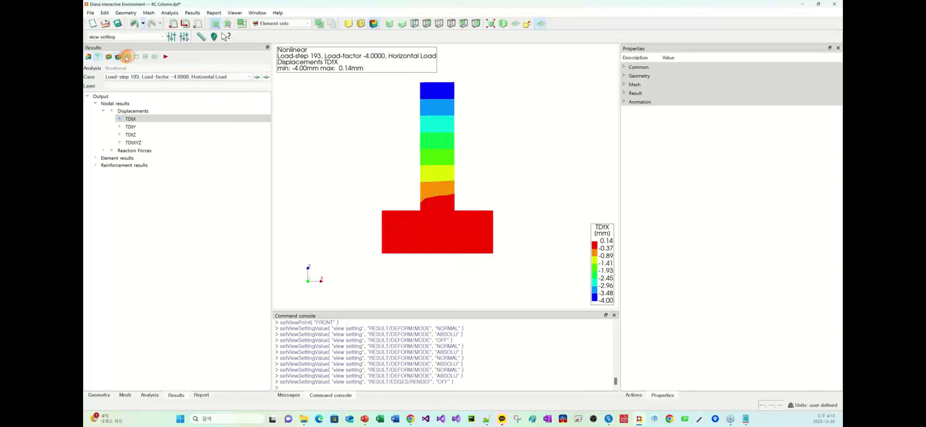
{"action": "left_click", "coordinate": [127, 58]}
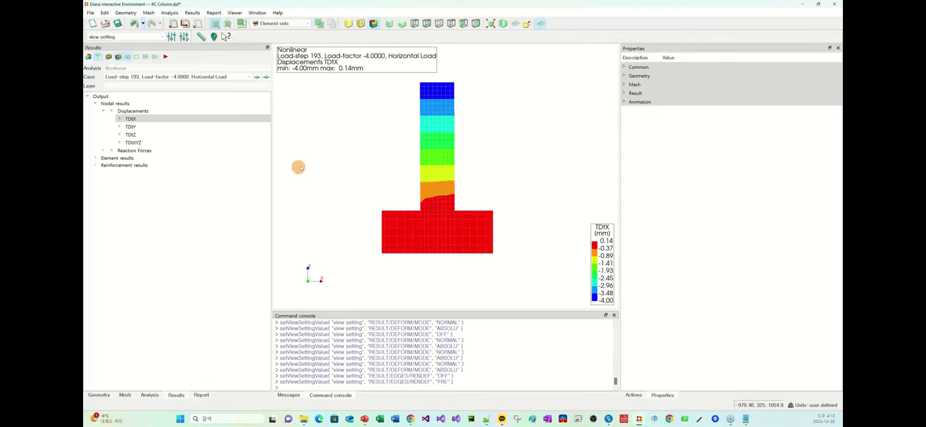
{"action": "left_click", "coordinate": [128, 57]}
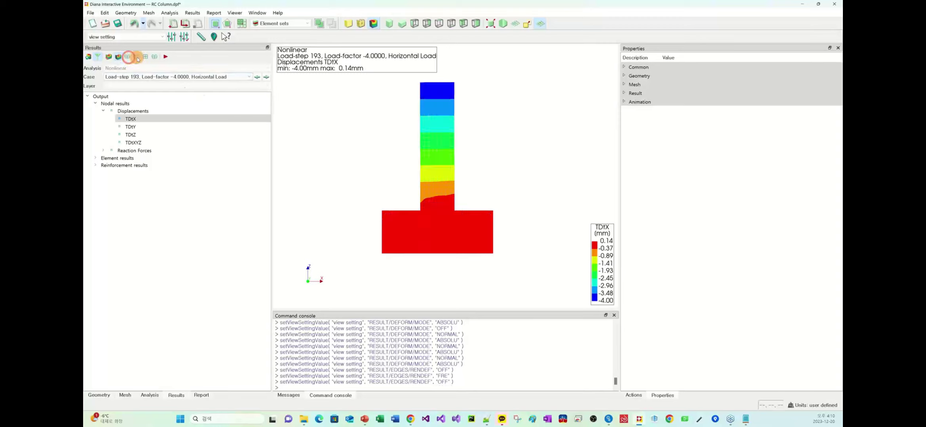
Step: Toggle the deformed mesh's feature edges on the TDtX plot in a 3D view of the column, ending with them shown
{"action": "left_click", "coordinate": [136, 56]}
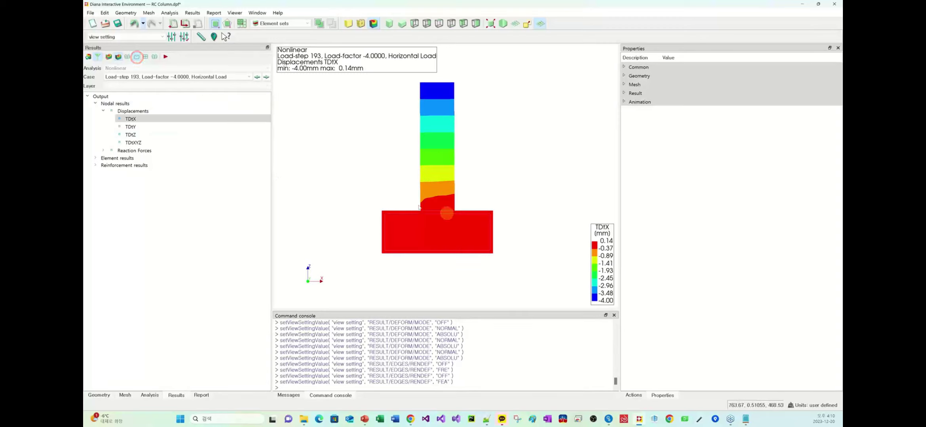
{"action": "left_click_drag", "start_coordinate": [438, 186], "coordinate": [374, 209]}
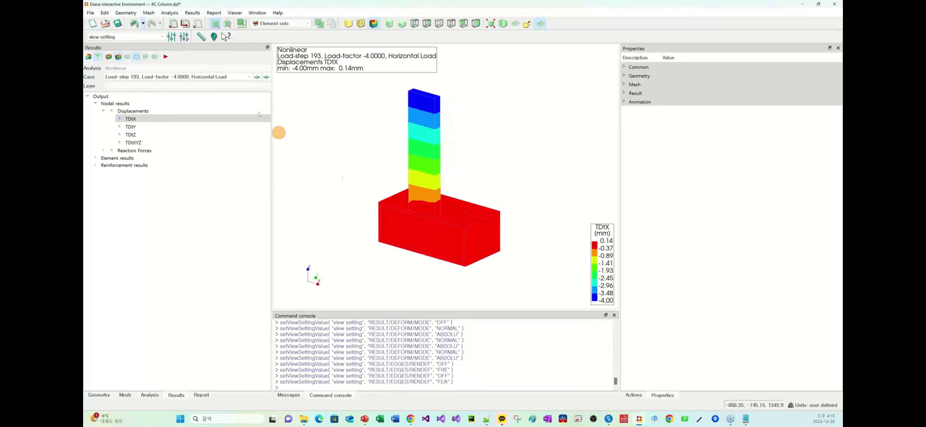
{"action": "left_click", "coordinate": [136, 56]}
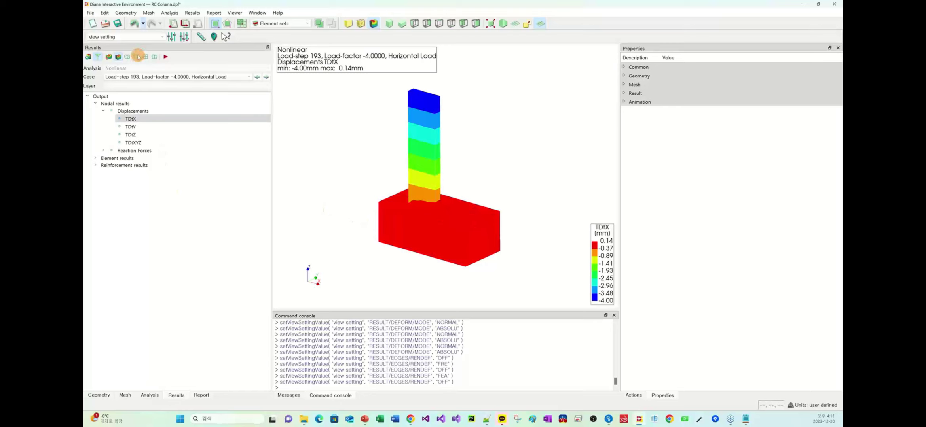
{"action": "left_click", "coordinate": [137, 57]}
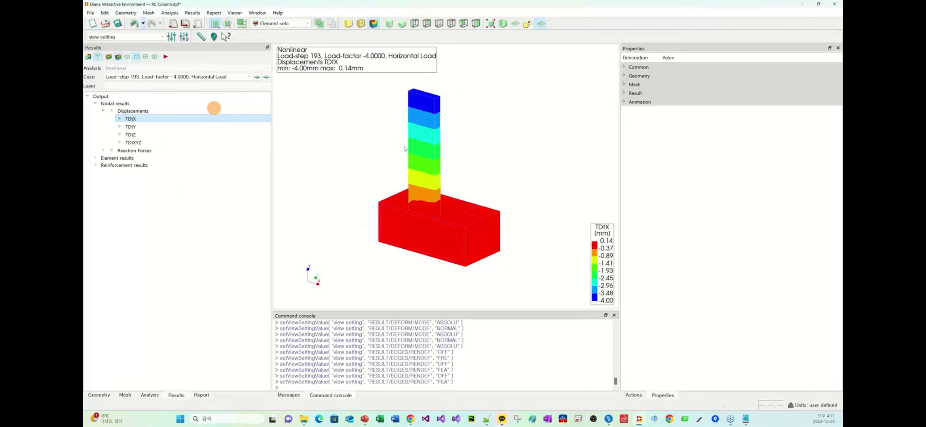
Step: Switch the TDtX plot to normalized deformation, comparing it with the undeformed display and with hidden feature edges, ending with both shown
{"action": "left_click", "coordinate": [114, 57]}
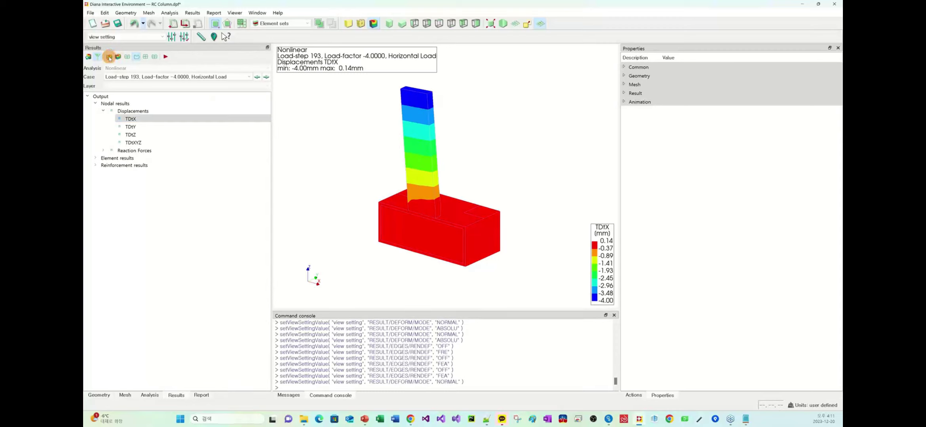
{"action": "left_click", "coordinate": [109, 57]}
{"action": "left_click", "coordinate": [110, 57]}
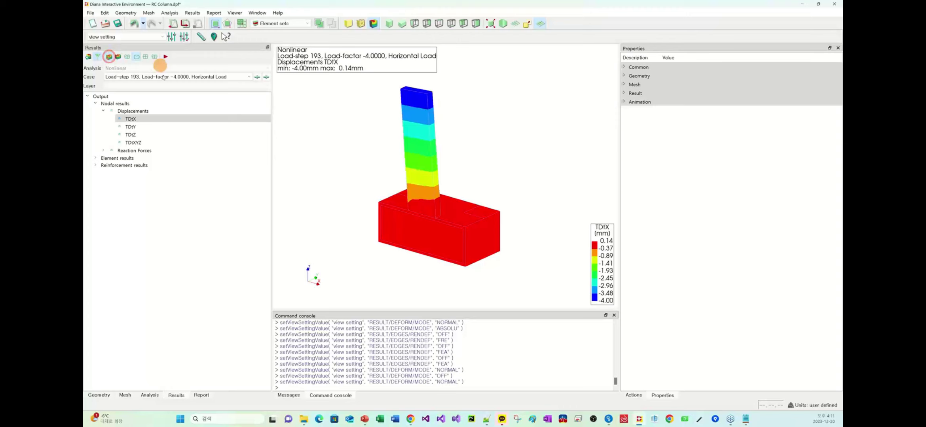
{"action": "left_click", "coordinate": [136, 56]}
{"action": "left_click", "coordinate": [136, 57]}
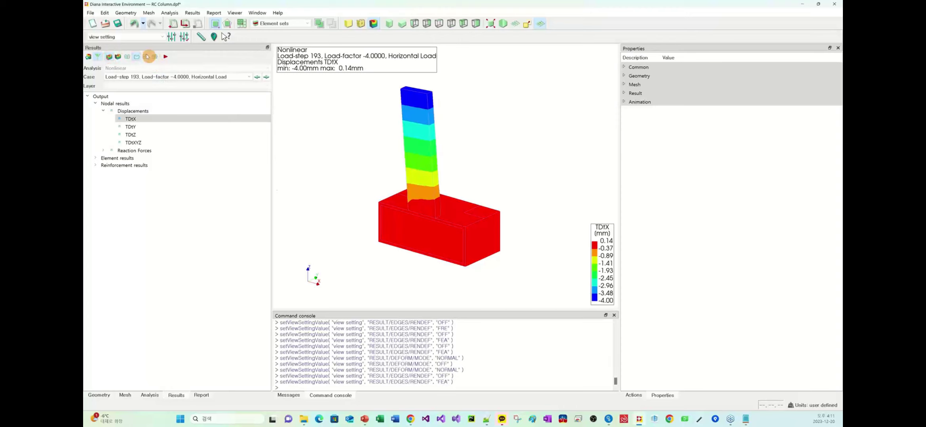
Step: Overlay the undeformed mesh with free-face edges and show free-face edges on the deformed mesh as well
{"action": "left_click", "coordinate": [145, 57]}
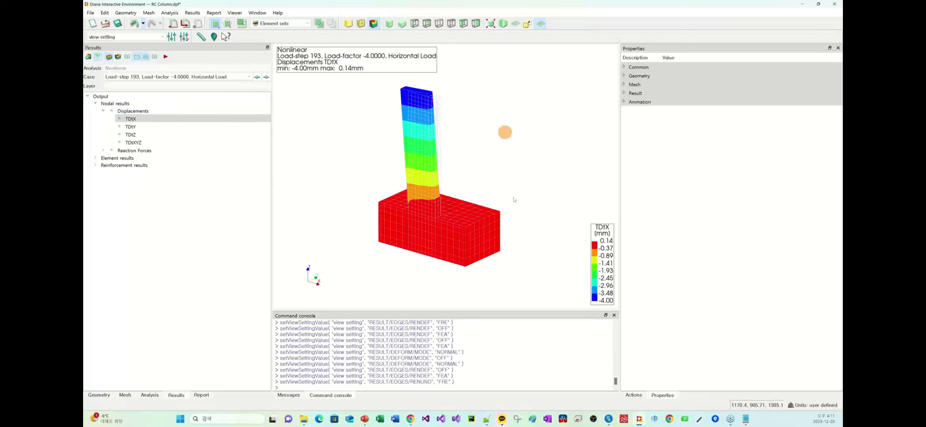
{"action": "left_click", "coordinate": [137, 56]}
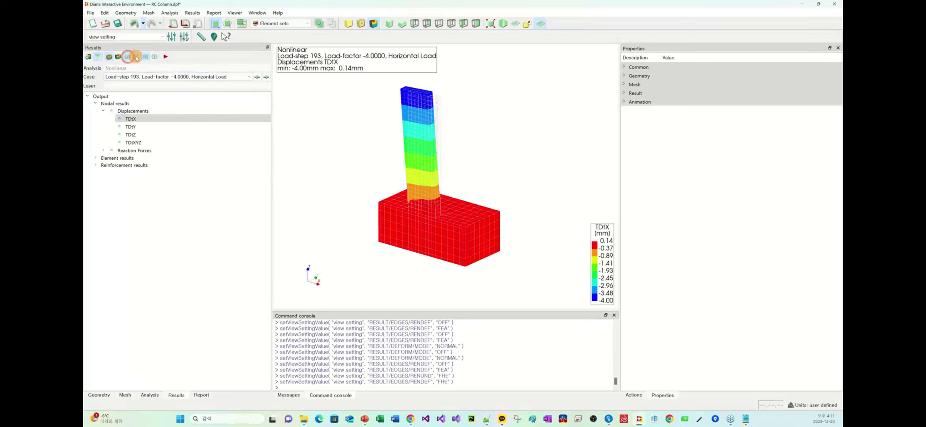
{"action": "left_click", "coordinate": [127, 57]}
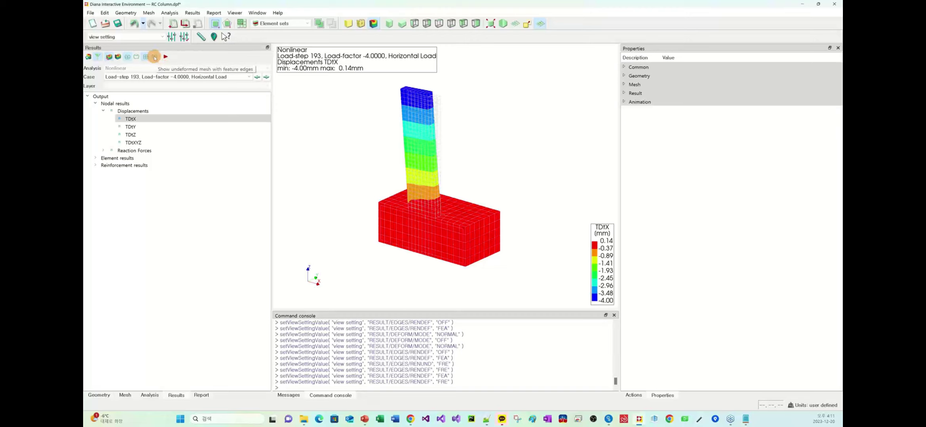
Step: Compare feature and free-face edges on the undeformed and deformed meshes, ending with free-face edges on both
{"action": "left_click", "coordinate": [154, 57]}
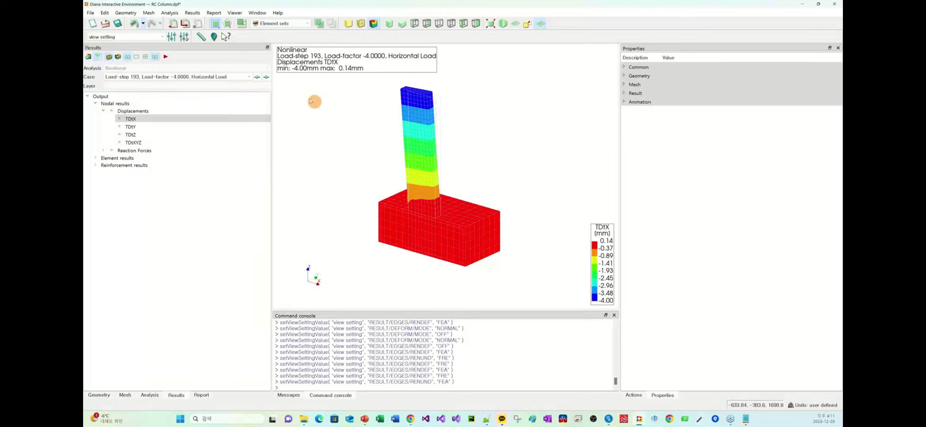
{"action": "left_click", "coordinate": [136, 57]}
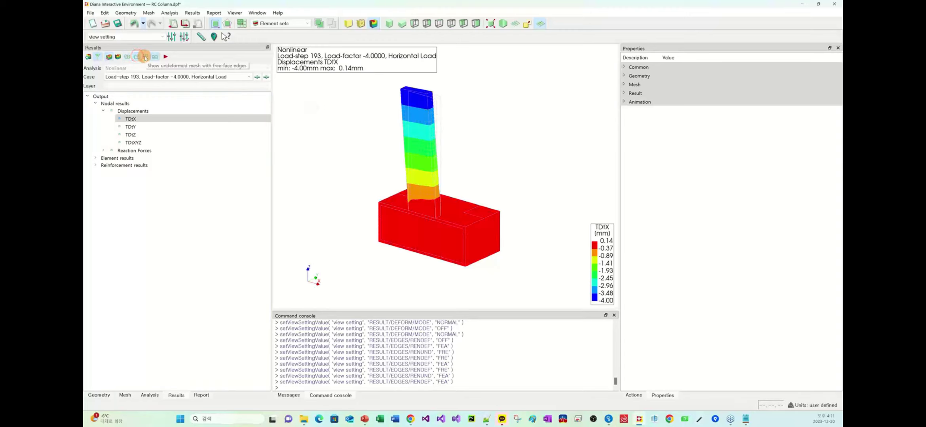
{"action": "left_click", "coordinate": [145, 56]}
{"action": "left_click", "coordinate": [130, 58]}
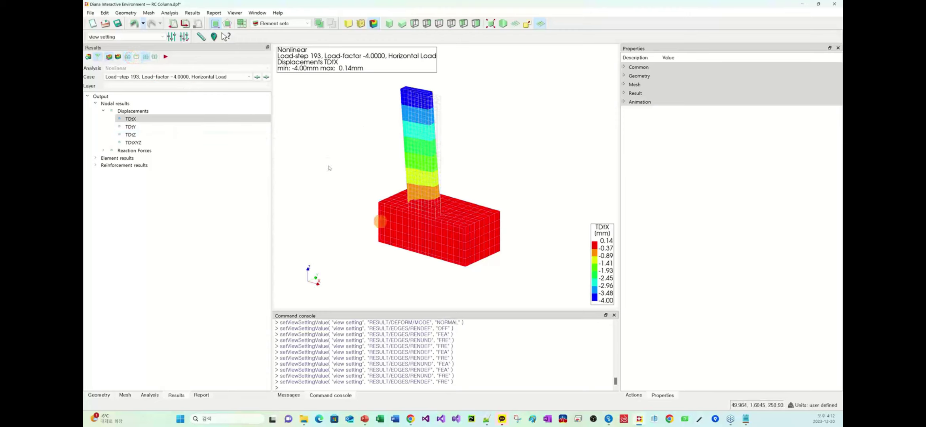
{"action": "left_click", "coordinate": [138, 56]}
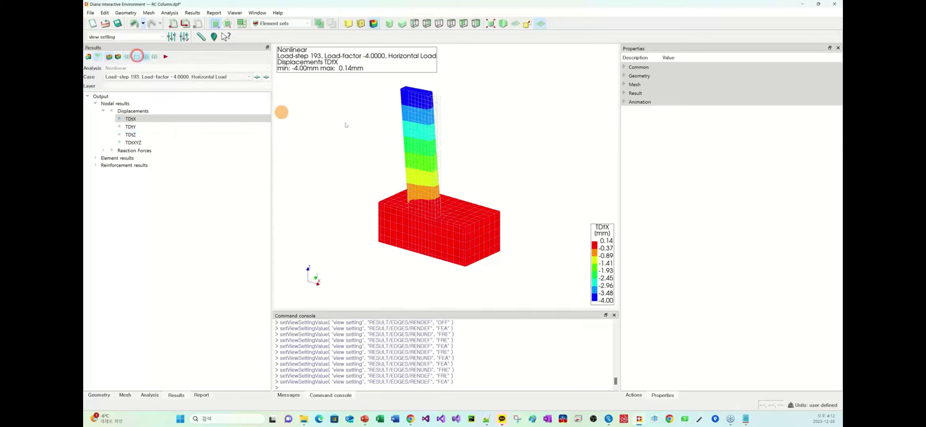
{"action": "left_click", "coordinate": [127, 57]}
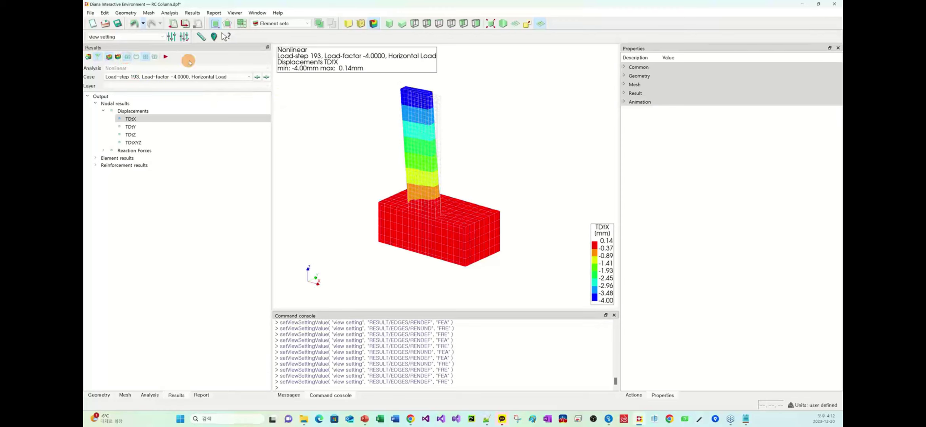
Step: Enable the animation of the TDtX plot, set it to Result Cases and play it through the load steps
{"action": "left_click", "coordinate": [166, 57]}
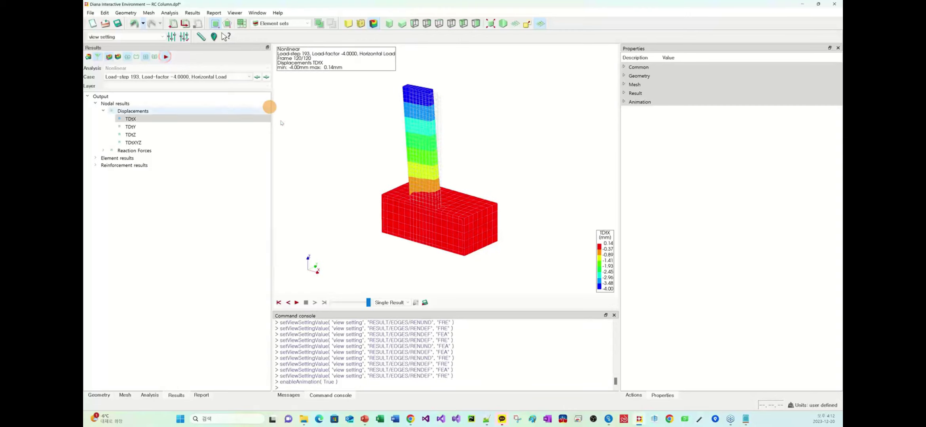
{"action": "left_click", "coordinate": [165, 57]}
{"action": "left_click", "coordinate": [165, 57]}
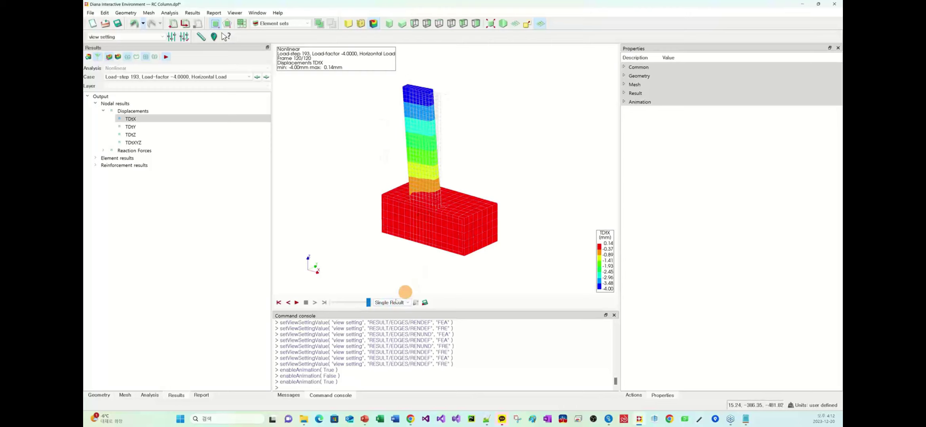
{"action": "left_click", "coordinate": [384, 303]}
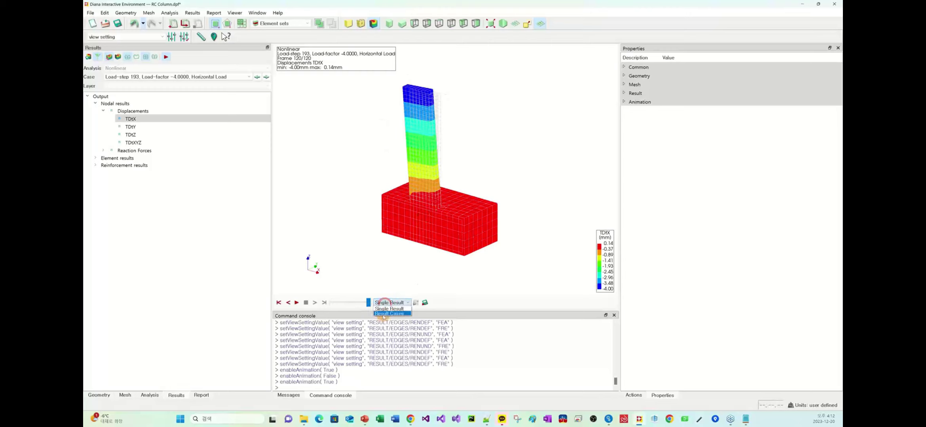
{"action": "left_click", "coordinate": [383, 313]}
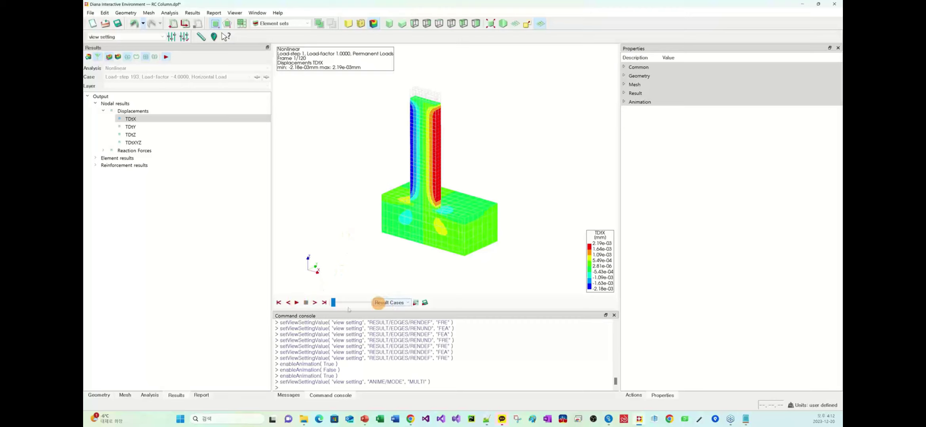
{"action": "left_click", "coordinate": [298, 303]}
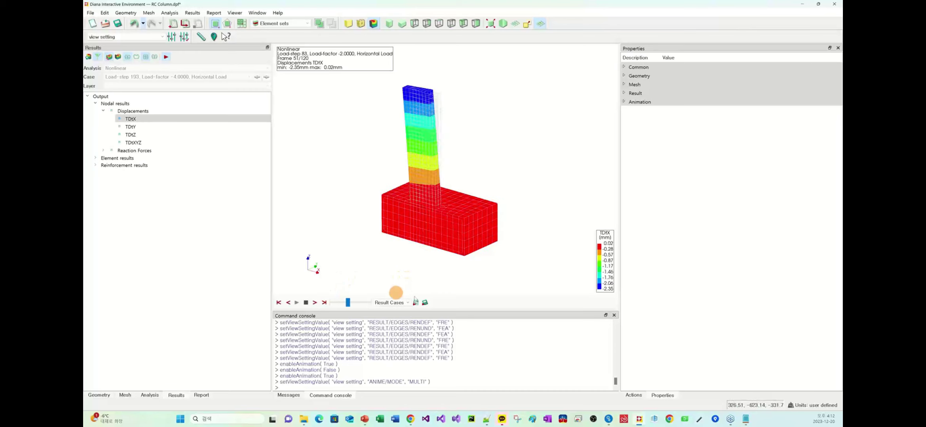
Step: Review the animation saving options and the animation properties with their load-step selection, cancelling both dialogs
{"action": "left_click", "coordinate": [425, 303]}
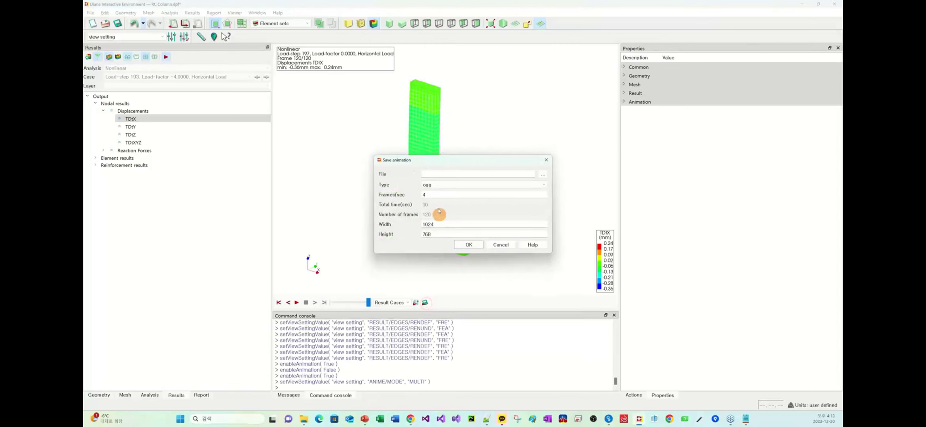
{"action": "left_click", "coordinate": [508, 245]}
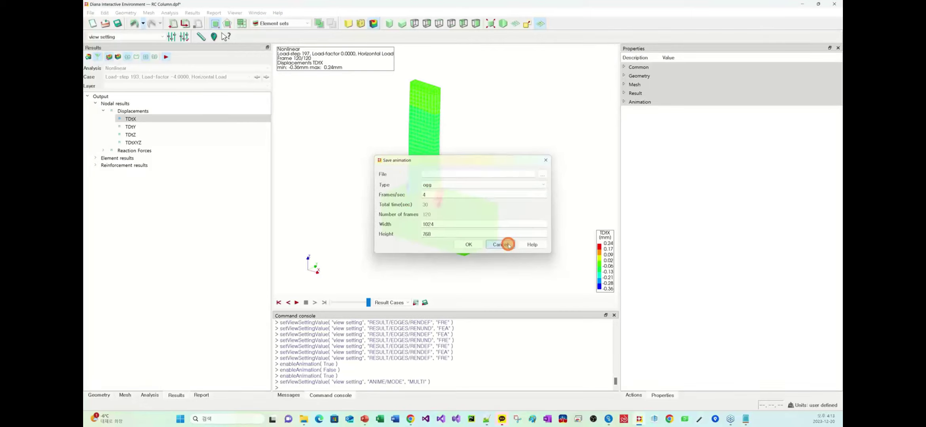
{"action": "left_click", "coordinate": [415, 303]}
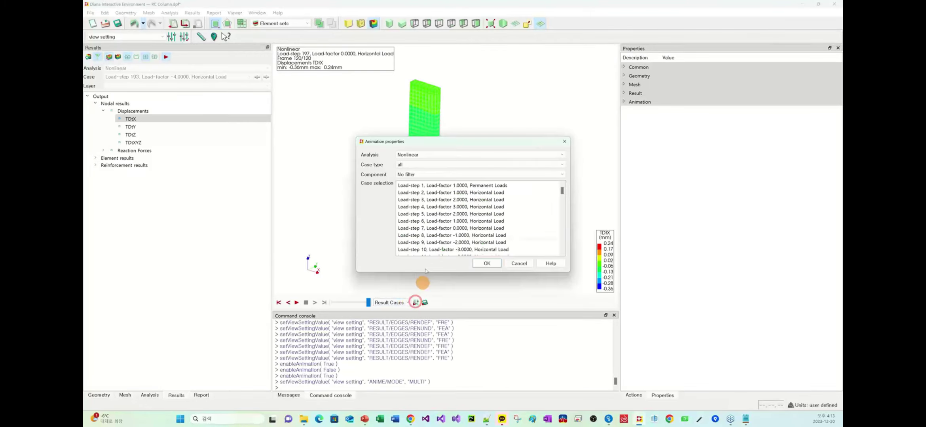
{"action": "scroll", "coordinate": [516, 197], "scroll_direction": "down", "scroll_amount": 9}
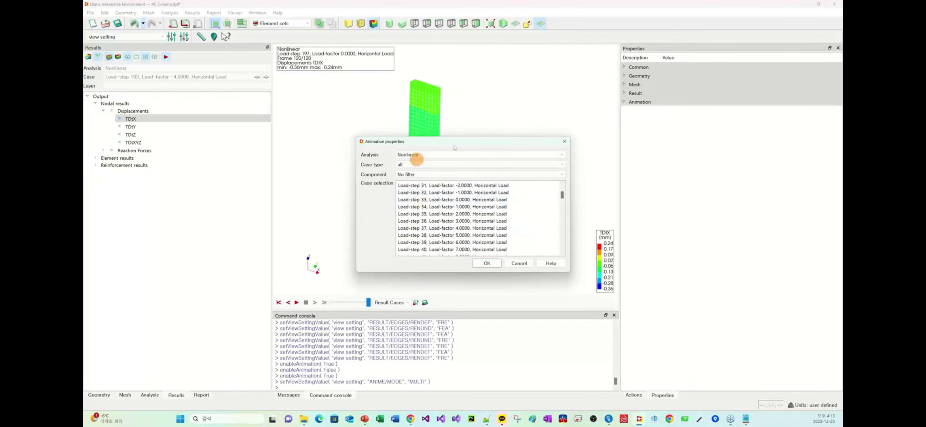
{"action": "left_click", "coordinate": [525, 264]}
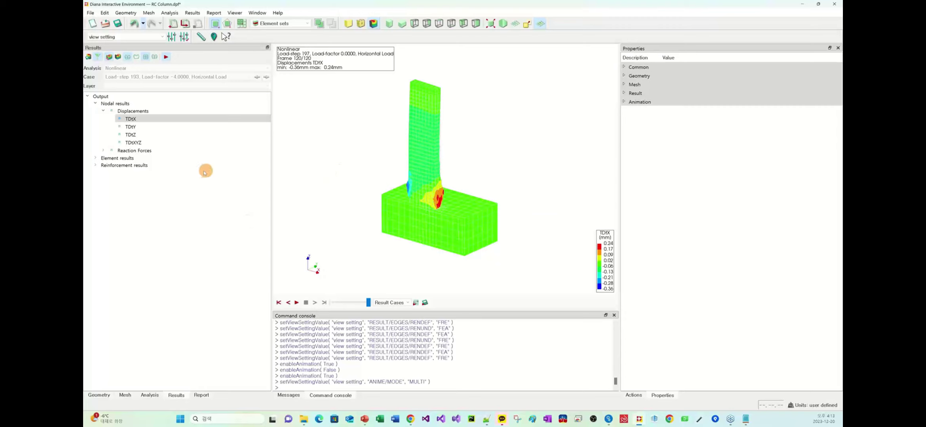
Step: Expand the element results, reinforcement results and reaction forces, and plot the reaction force component FBX as contours
{"action": "double_click", "coordinate": [119, 157]}
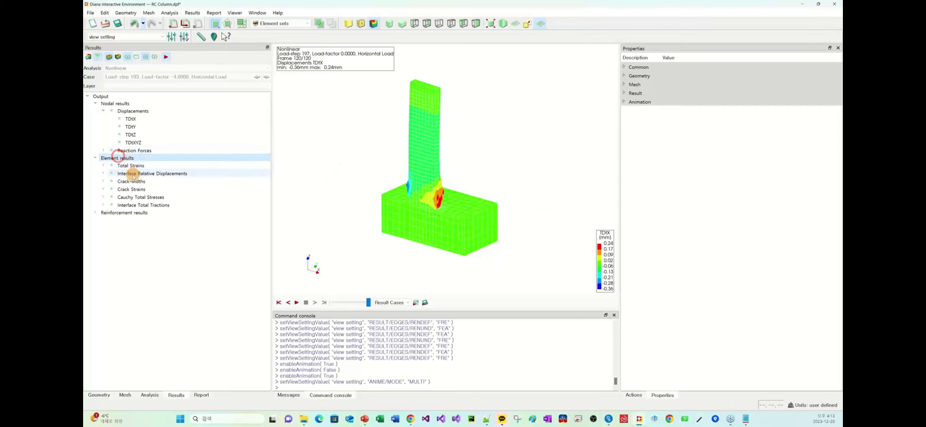
{"action": "double_click", "coordinate": [119, 212]}
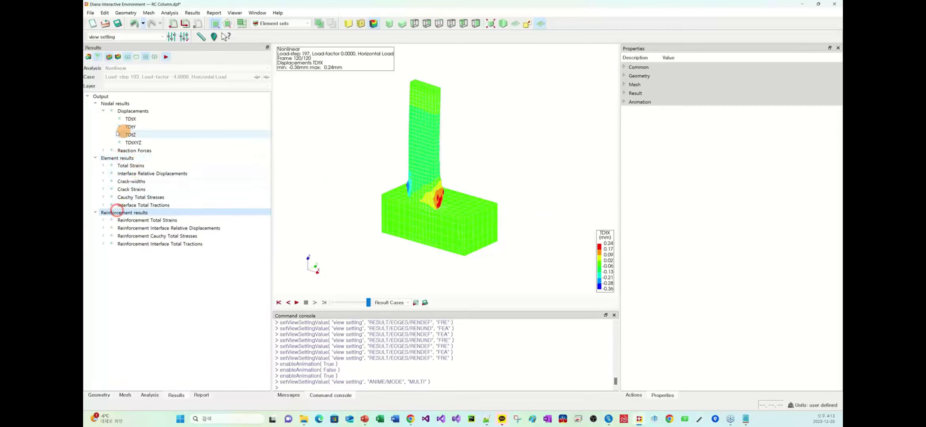
{"action": "double_click", "coordinate": [143, 151]}
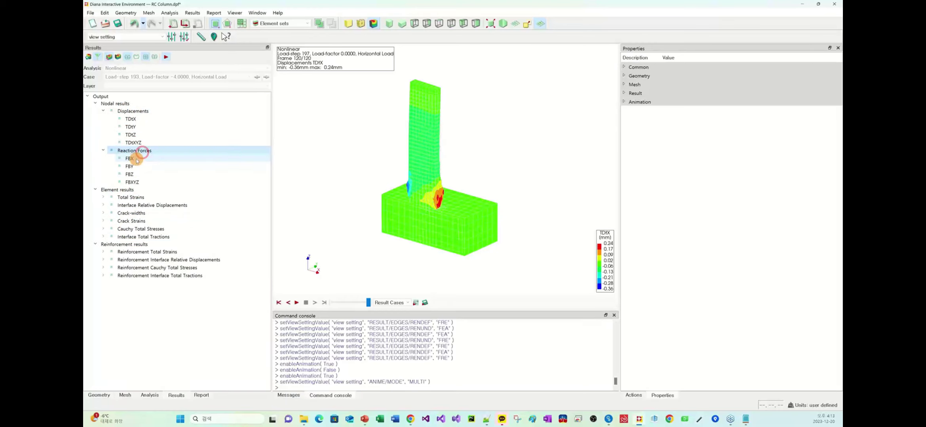
{"action": "left_click", "coordinate": [136, 160]}
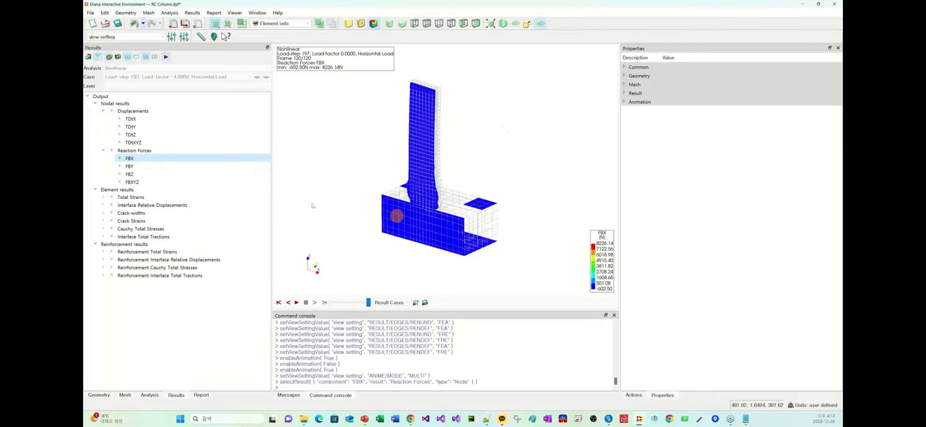
Step: Display the FBX reaction forces as a line diagram, and change the plot to vectors
{"action": "right_click", "coordinate": [136, 159]}
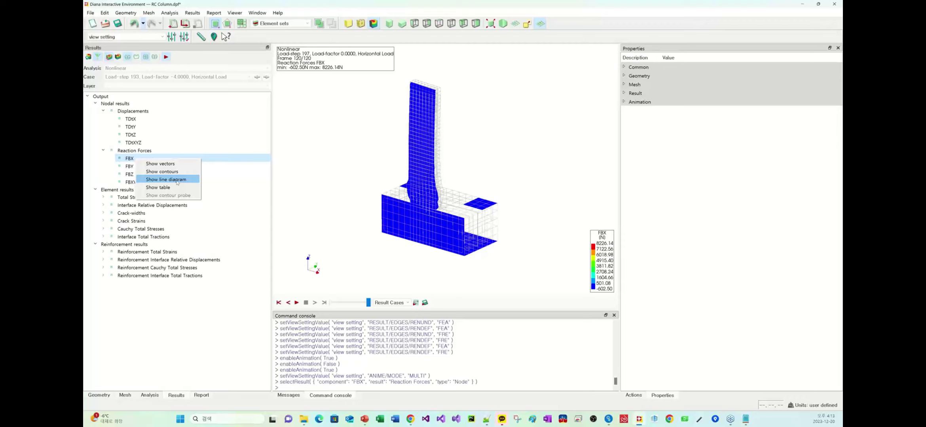
{"action": "left_click", "coordinate": [175, 179]}
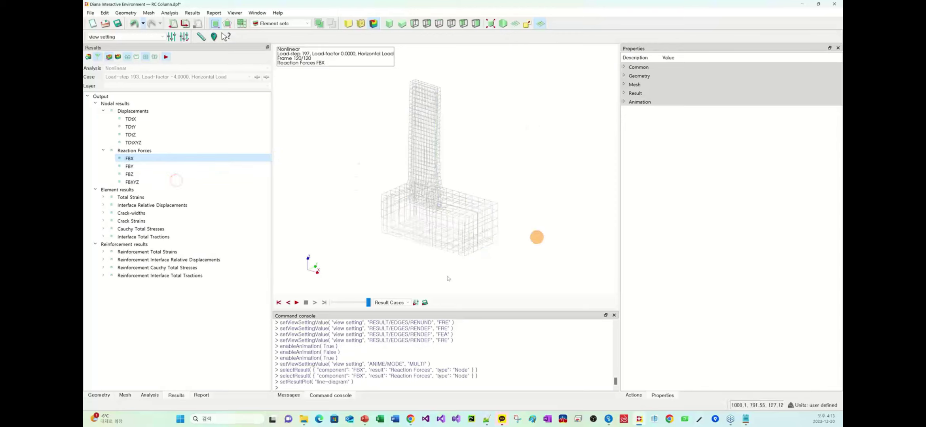
{"action": "right_click", "coordinate": [160, 159]}
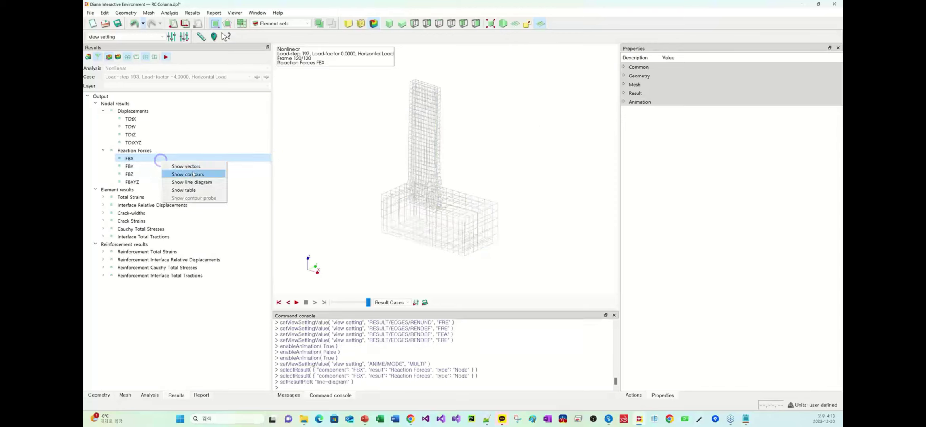
{"action": "left_click", "coordinate": [193, 170]}
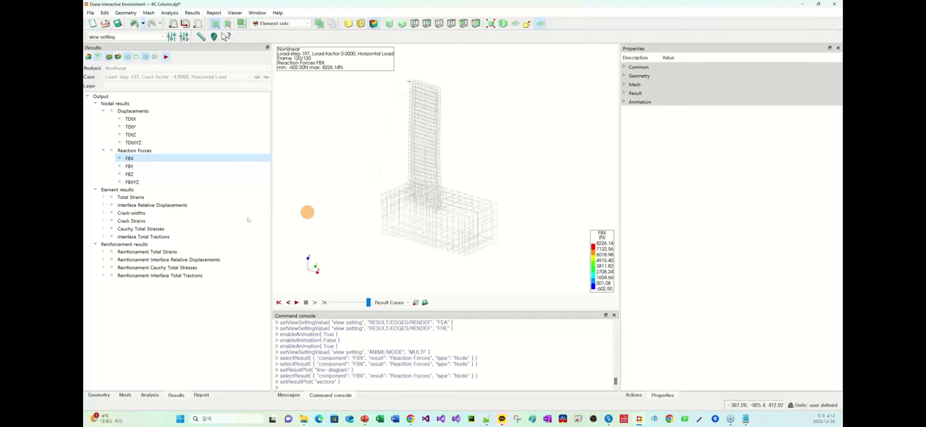
Step: Plot the resultant reaction forces FBXYZ as vectors and inspect them closely at the base of the footing
{"action": "left_click", "coordinate": [133, 183]}
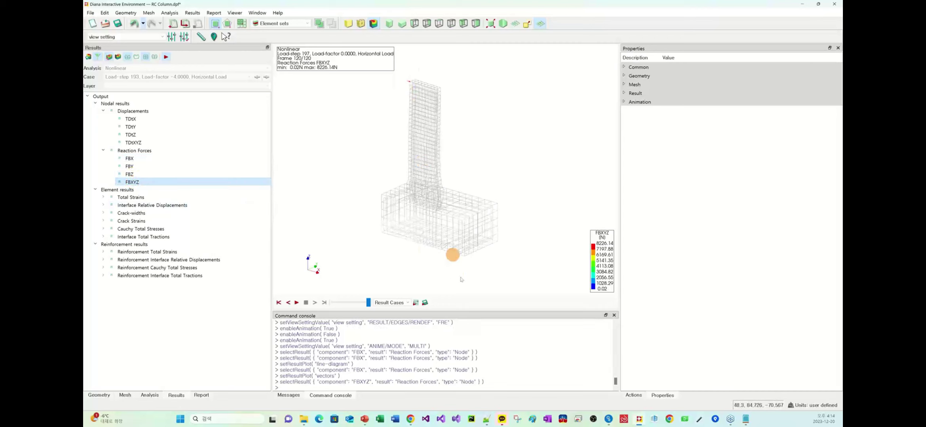
{"action": "scroll", "coordinate": [453, 253], "scroll_direction": "up", "scroll_amount": 6}
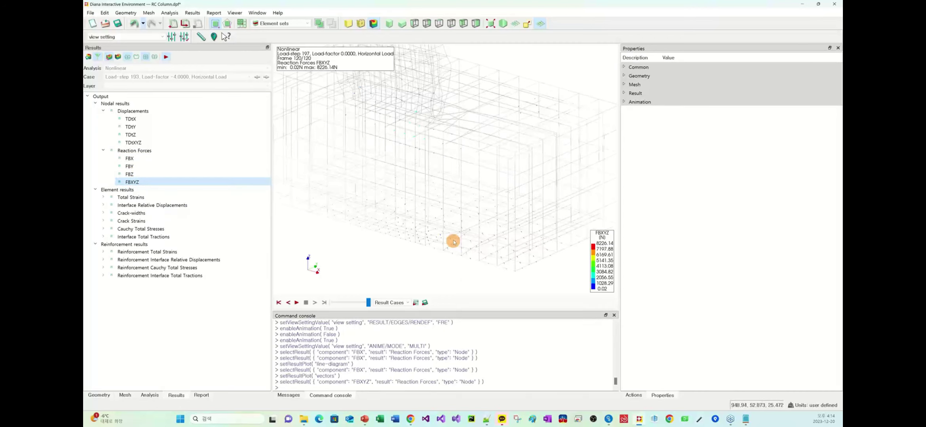
Step: Plot the reaction force components FBX, FBY and FBZ as vectors and inspect the FBZ vectors under the footing
{"action": "scroll", "coordinate": [453, 238], "scroll_direction": "up", "scroll_amount": 4}
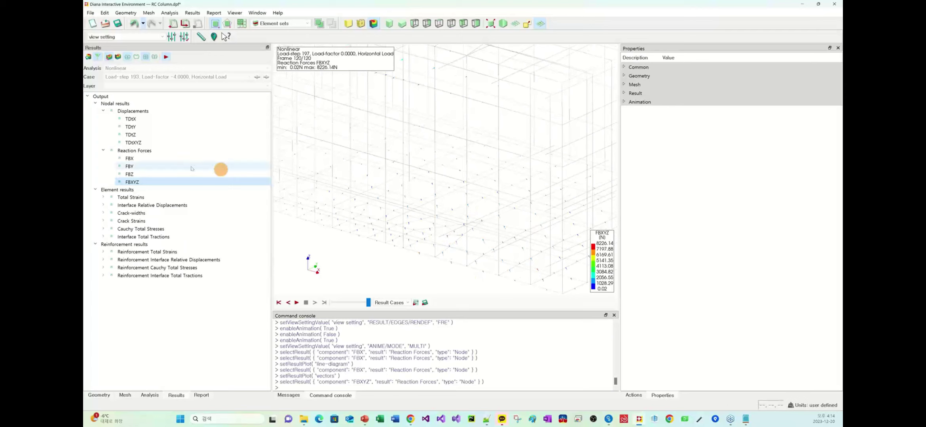
{"action": "left_click", "coordinate": [151, 159]}
{"action": "left_click", "coordinate": [152, 165]}
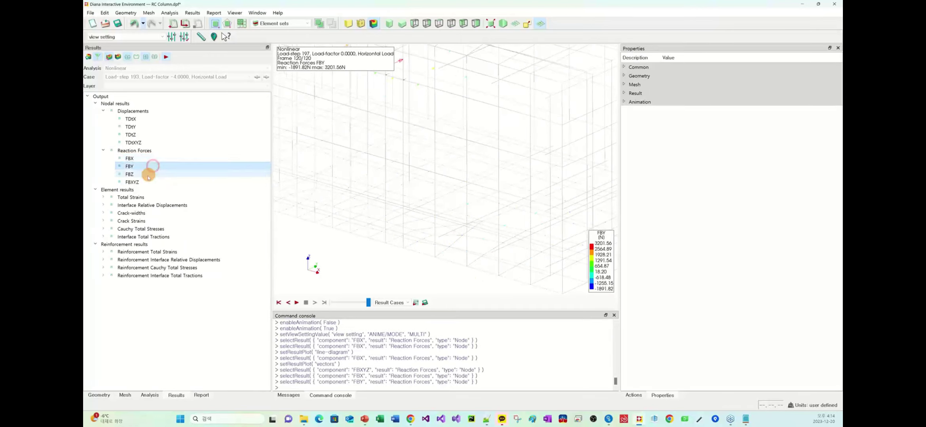
{"action": "left_click", "coordinate": [149, 175]}
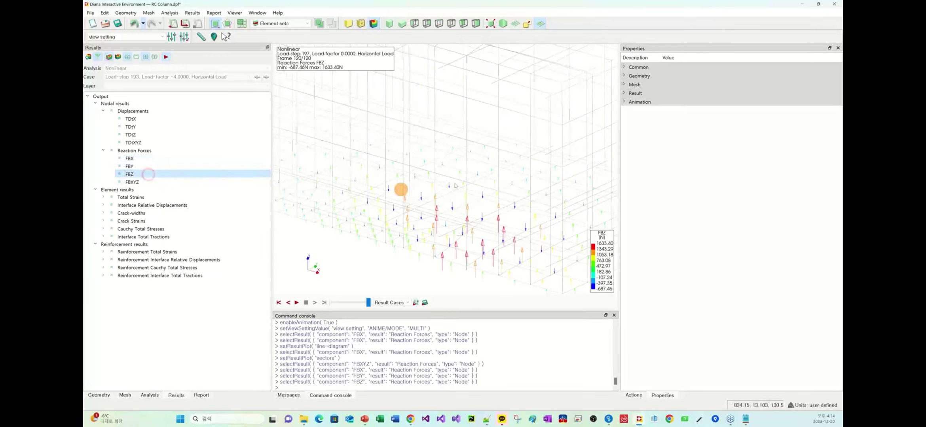
{"action": "scroll", "coordinate": [453, 178], "scroll_direction": "down", "scroll_amount": 5}
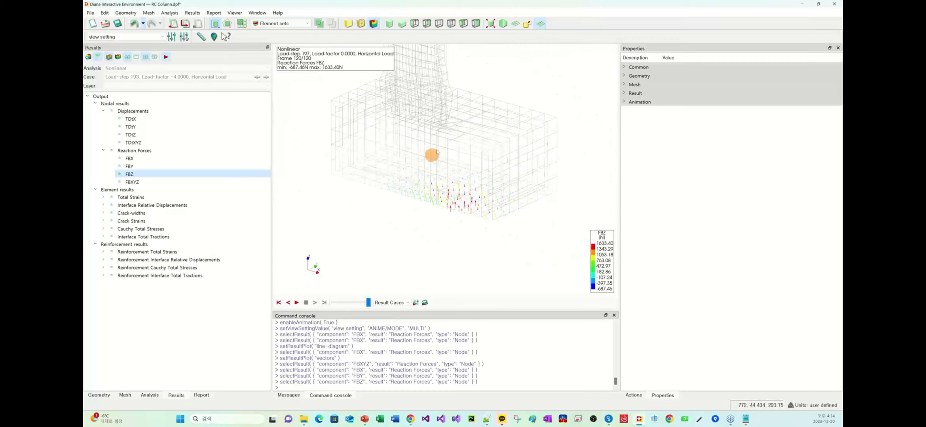
{"action": "middle_click_drag", "start_coordinate": [440, 144], "coordinate": [446, 218]}
{"action": "scroll", "coordinate": [446, 218], "scroll_direction": "down", "scroll_amount": 6}
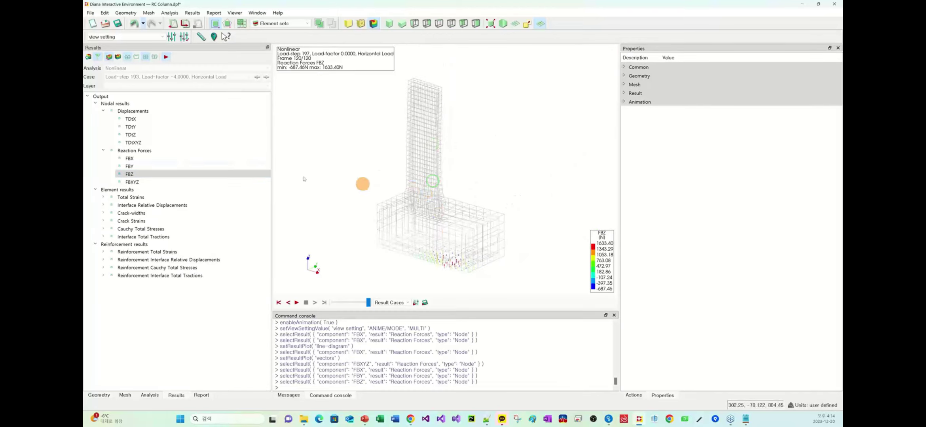
Step: Plot the displacement component TDtX, set the front viewpoint and change the plot to contours
{"action": "left_click", "coordinate": [159, 119]}
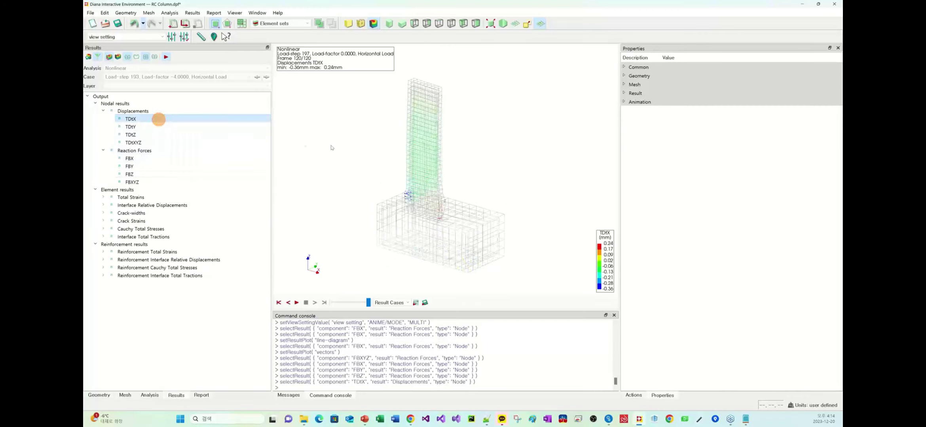
{"action": "scroll", "coordinate": [436, 198], "scroll_direction": "up", "scroll_amount": 8}
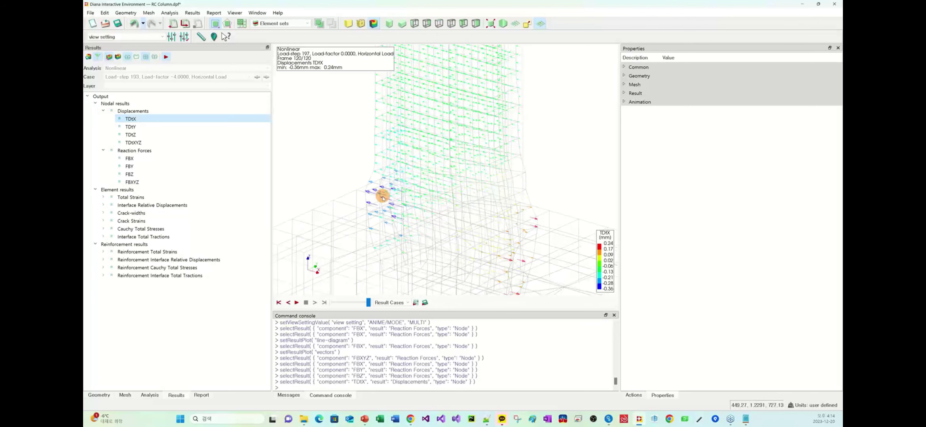
{"action": "scroll", "coordinate": [376, 190], "scroll_direction": "down", "scroll_amount": 2}
{"action": "left_click", "coordinate": [413, 23]}
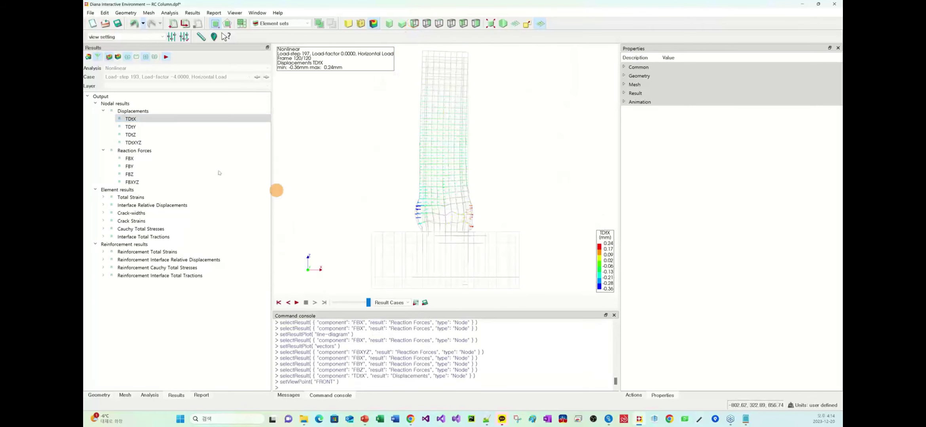
{"action": "right_click", "coordinate": [133, 118]}
{"action": "left_click", "coordinate": [183, 125]}
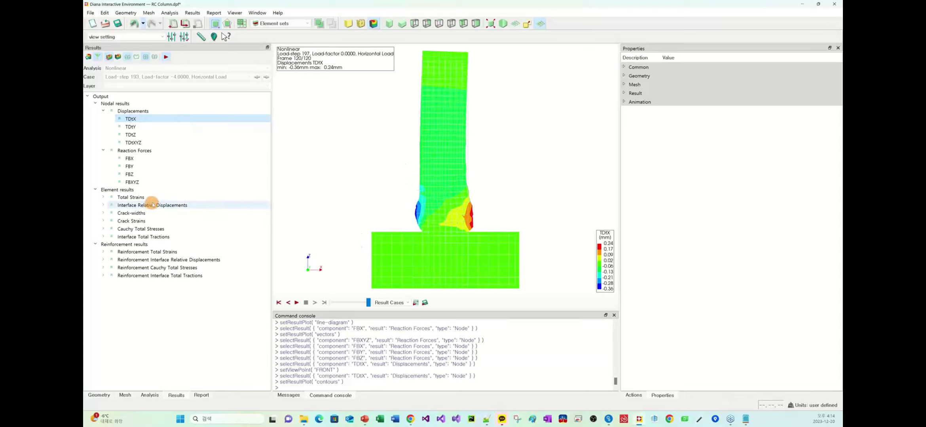
Step: Expand the interface relative displacements and total strains, and plot the total strain components EZZ, Gzx, E1, E2 and E3, ending on E1
{"action": "double_click", "coordinate": [150, 205]}
{"action": "double_click", "coordinate": [157, 197]}
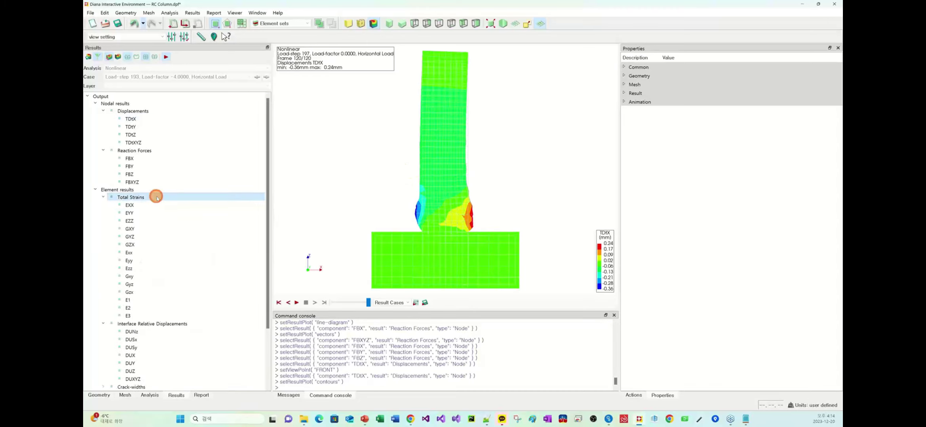
{"action": "left_click", "coordinate": [155, 220]}
{"action": "left_click", "coordinate": [154, 290]}
{"action": "left_click", "coordinate": [144, 301]}
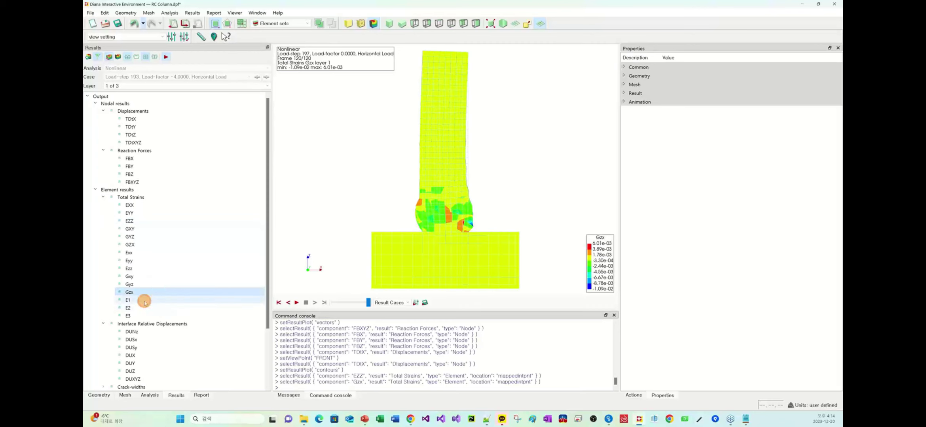
{"action": "left_click", "coordinate": [144, 308]}
{"action": "left_click", "coordinate": [143, 315]}
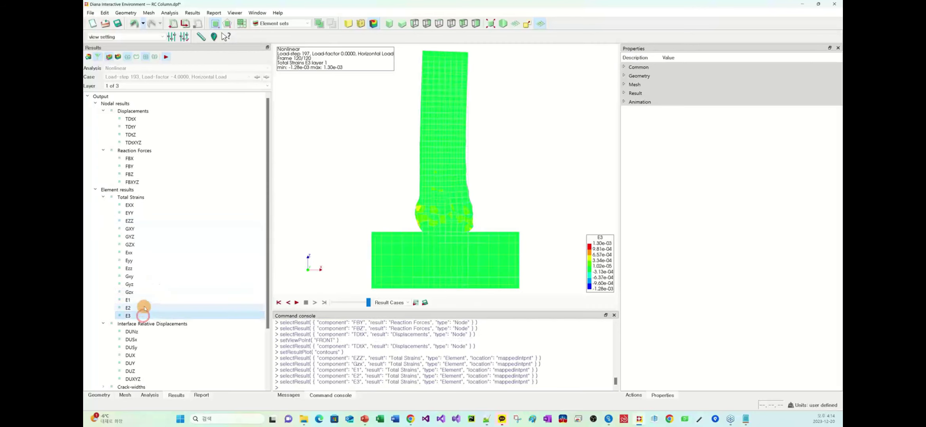
{"action": "left_click", "coordinate": [145, 300]}
Step: Collapse the total strains, plot the interface relative displacements DUNz and DUZ, and view the footing interfaces in 3D
{"action": "left_click", "coordinate": [103, 196]}
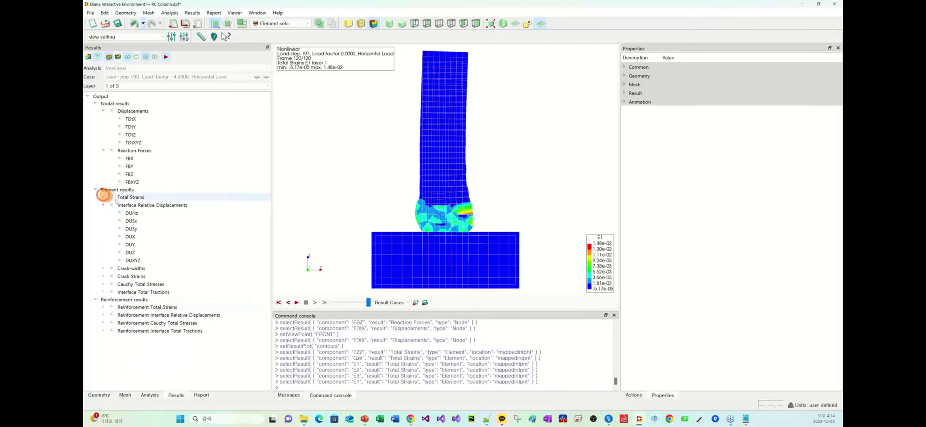
{"action": "left_click", "coordinate": [144, 214]}
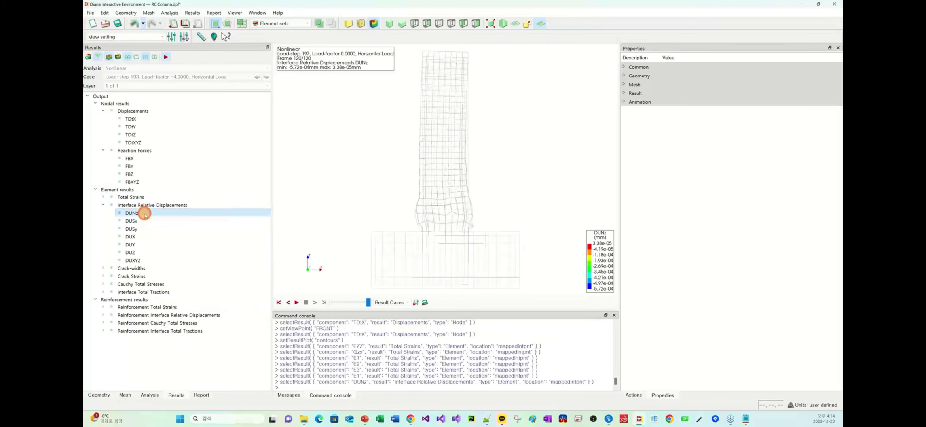
{"action": "left_click", "coordinate": [152, 252]}
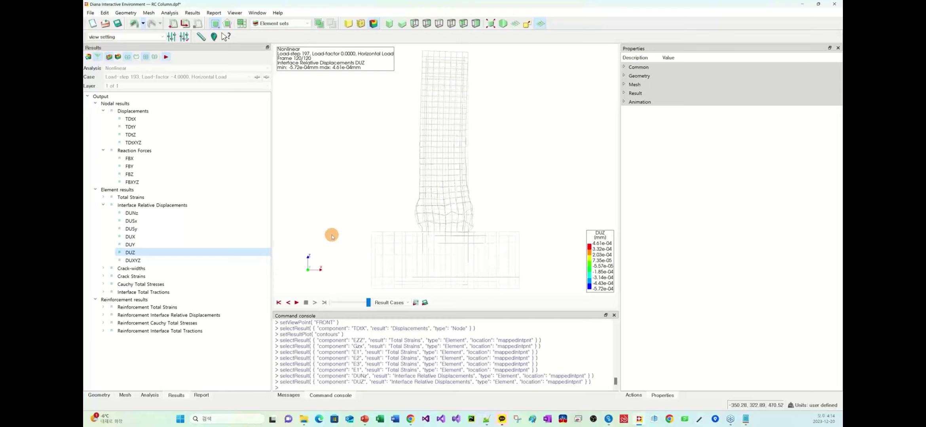
{"action": "middle_click_drag", "start_coordinate": [332, 236], "coordinate": [319, 266]}
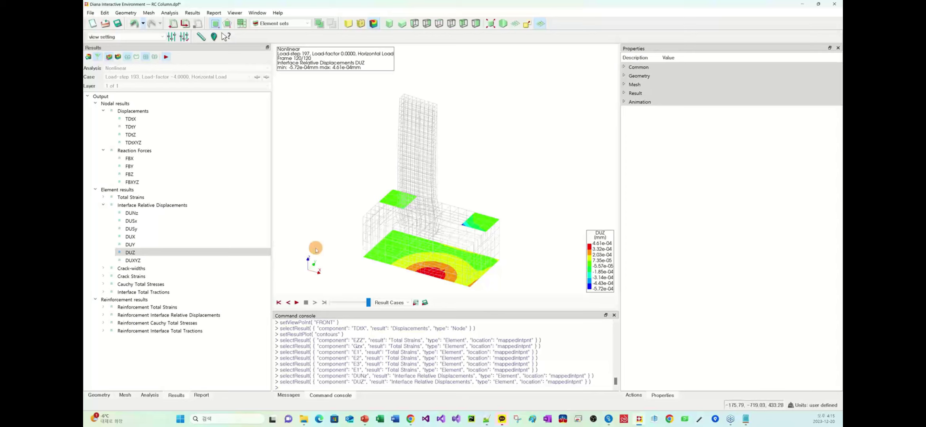
Step: Expand the reinforcement interface relative displacements and compare the components DUNy, DUNz and DUSx, ending on DUSx
{"action": "left_click", "coordinate": [132, 301]}
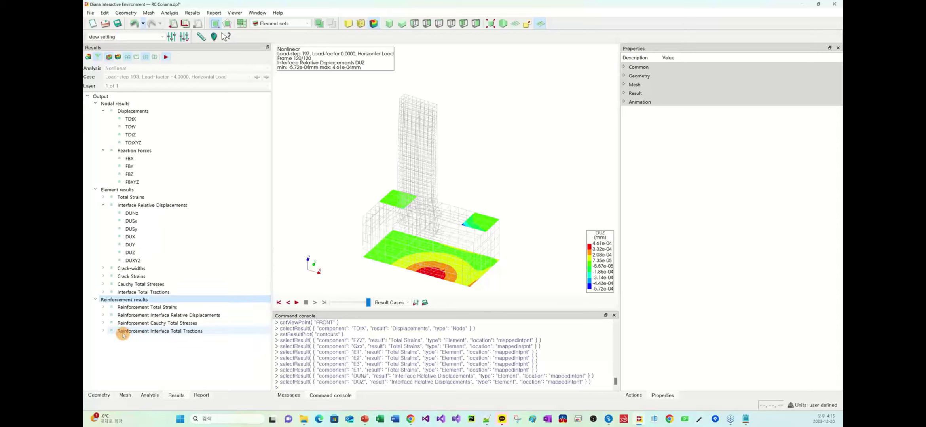
{"action": "left_click", "coordinate": [171, 315]}
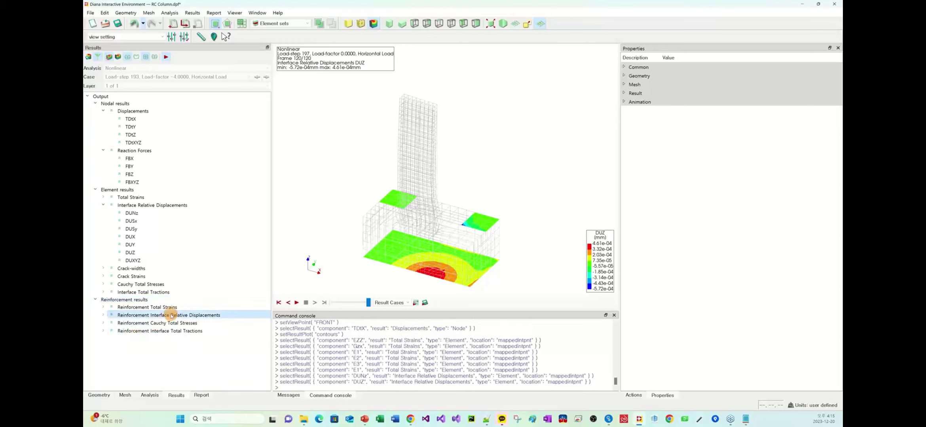
{"action": "double_click", "coordinate": [200, 316]}
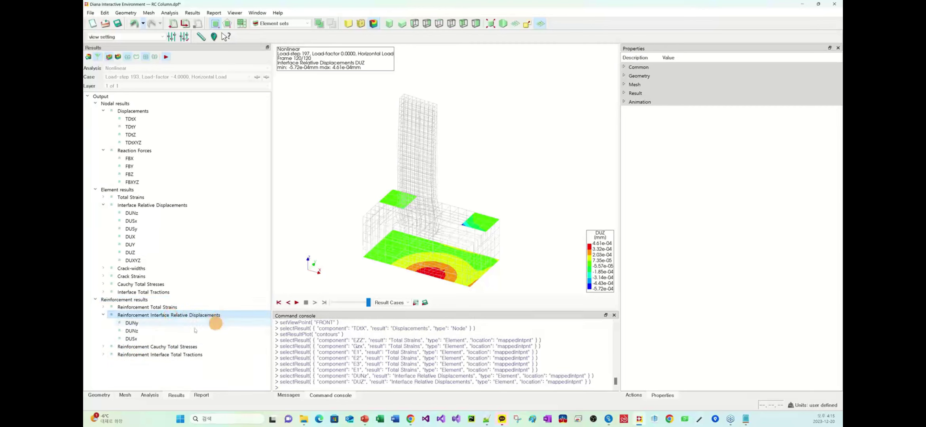
{"action": "left_click", "coordinate": [138, 323]}
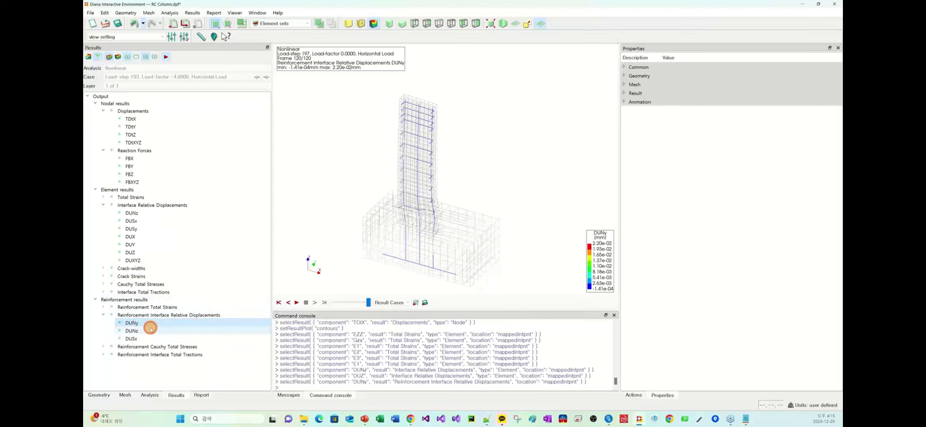
{"action": "left_click", "coordinate": [149, 331]}
{"action": "left_click", "coordinate": [143, 339]}
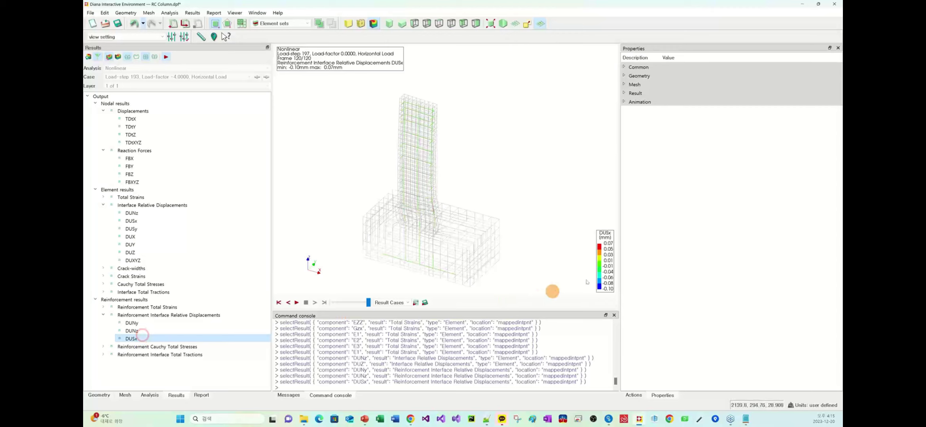
{"action": "left_click", "coordinate": [173, 328]}
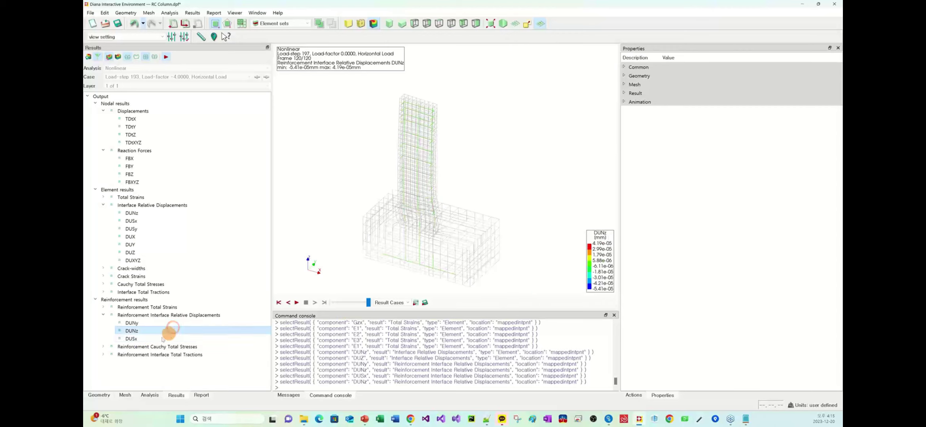
{"action": "left_click", "coordinate": [163, 336]}
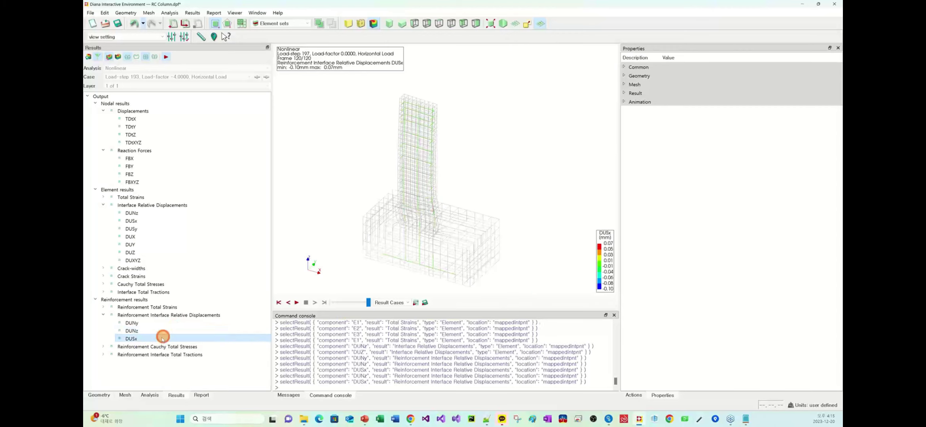
Step: Collapse the reinforcement interface relative displacements, expand the reinforcement interface total tractions and compare STNy with STSx, ending on STSx
{"action": "left_click", "coordinate": [104, 316]}
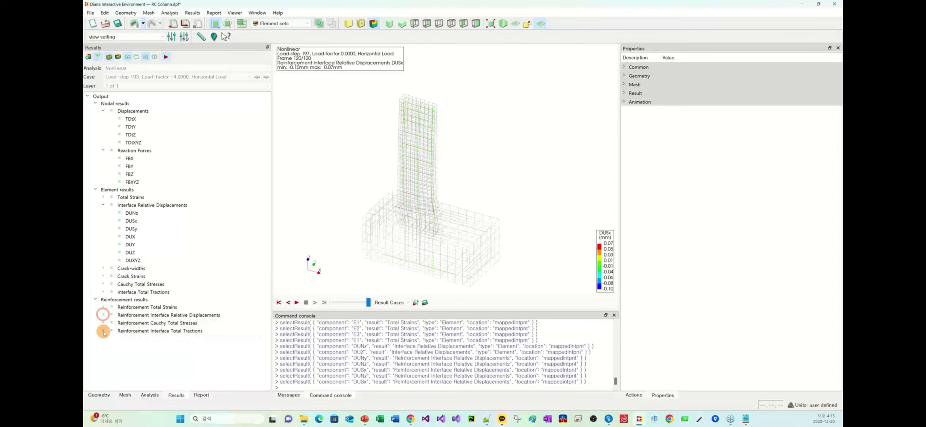
{"action": "left_click", "coordinate": [103, 331]}
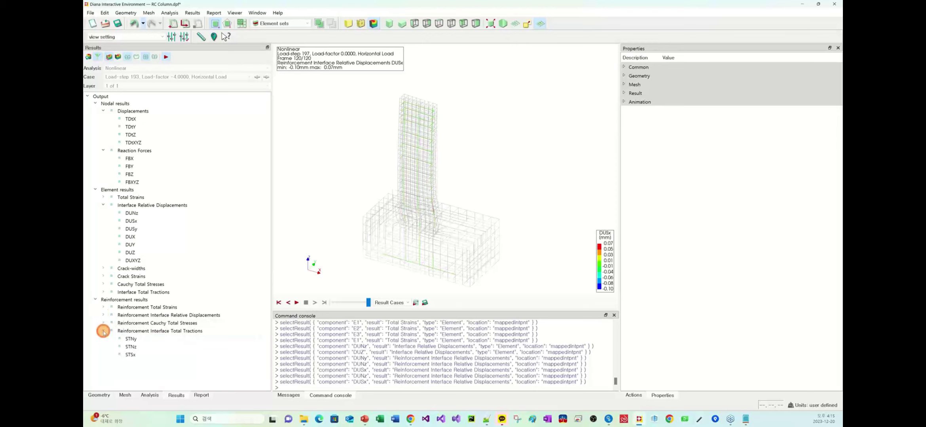
{"action": "left_click", "coordinate": [133, 339]}
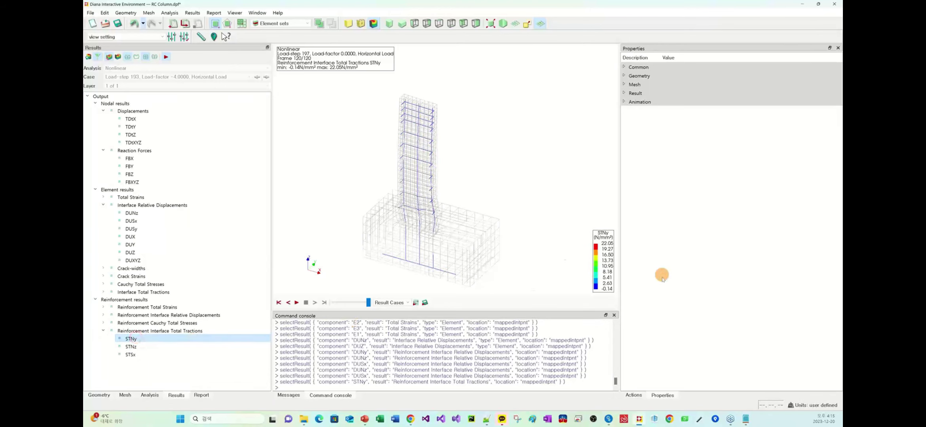
{"action": "left_click", "coordinate": [140, 356]}
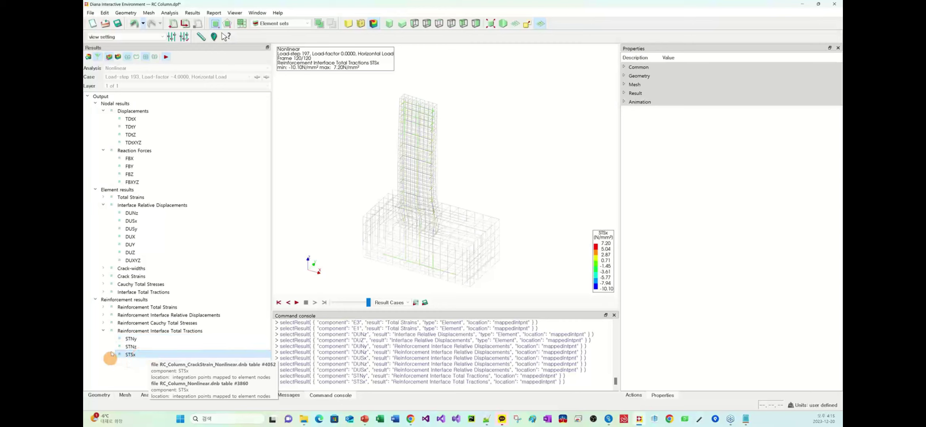
{"action": "left_click", "coordinate": [149, 340]}
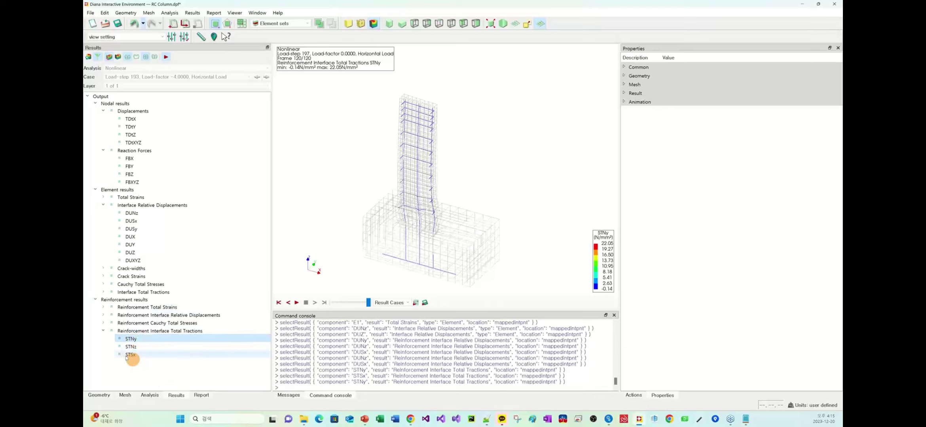
{"action": "left_click", "coordinate": [133, 355]}
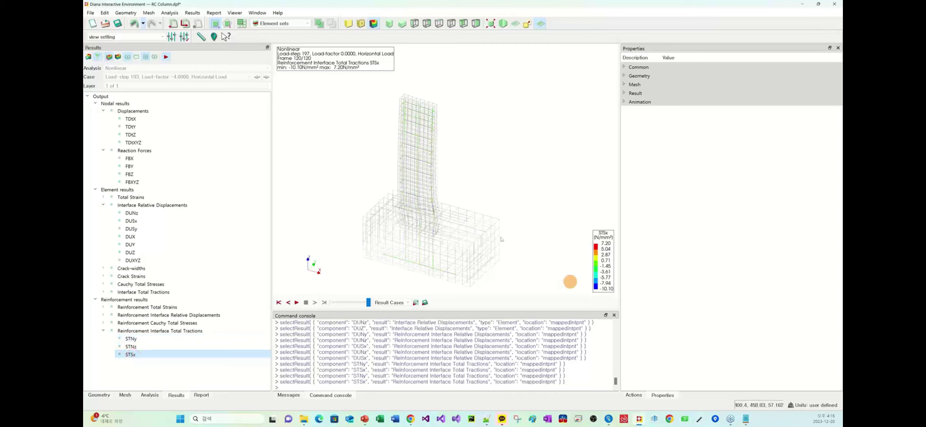
Step: Inspect the STSx tractions closely at the column base, and collapse the reinforcement interface total tractions and the interface relative displacements
{"action": "scroll", "coordinate": [401, 136], "scroll_direction": "up", "scroll_amount": 3}
{"action": "scroll", "coordinate": [400, 136], "scroll_direction": "up", "scroll_amount": 5}
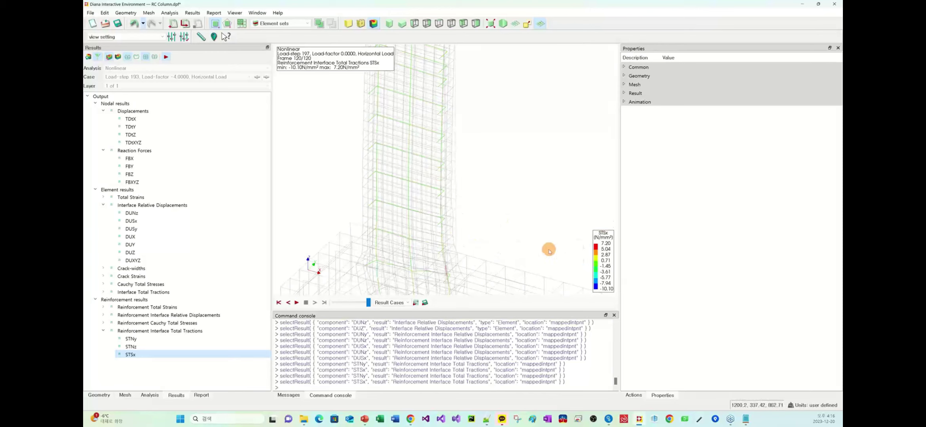
{"action": "scroll", "coordinate": [549, 252], "scroll_direction": "down", "scroll_amount": 6}
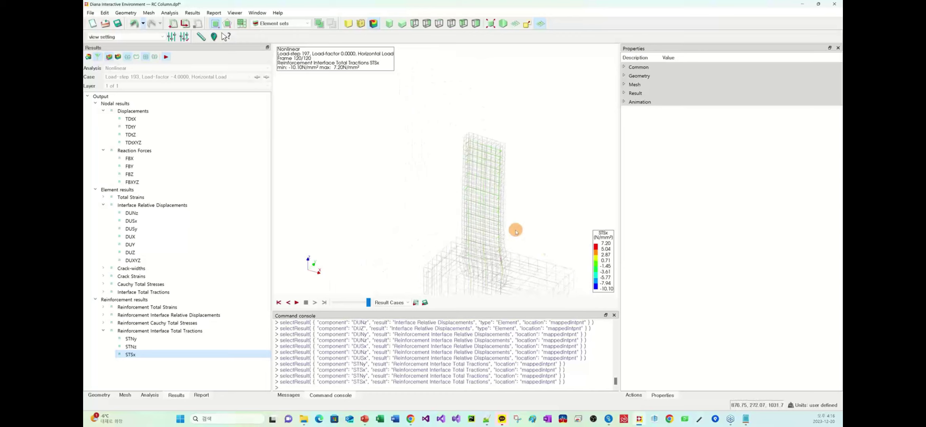
{"action": "middle_click_drag", "start_coordinate": [511, 228], "coordinate": [475, 166]}
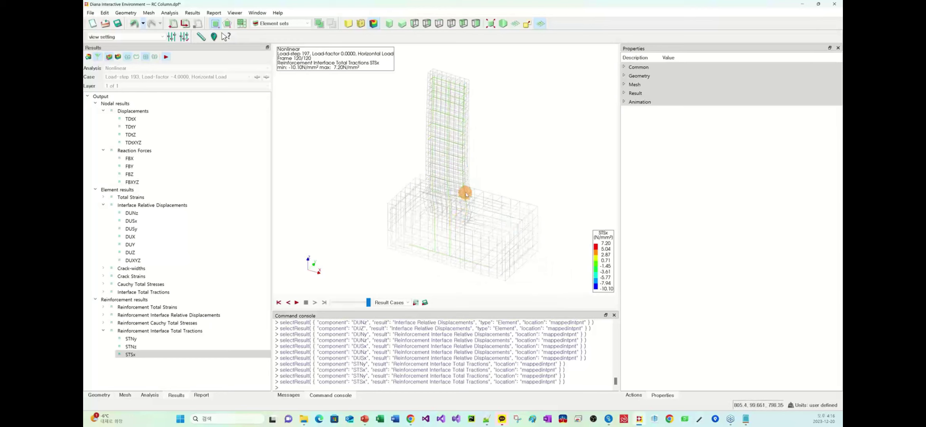
{"action": "scroll", "coordinate": [463, 196], "scroll_direction": "up", "scroll_amount": 5}
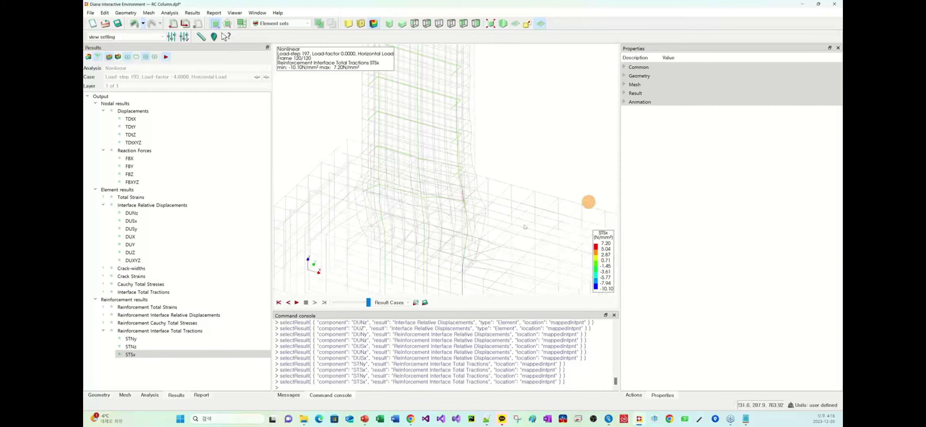
{"action": "left_click", "coordinate": [104, 331]}
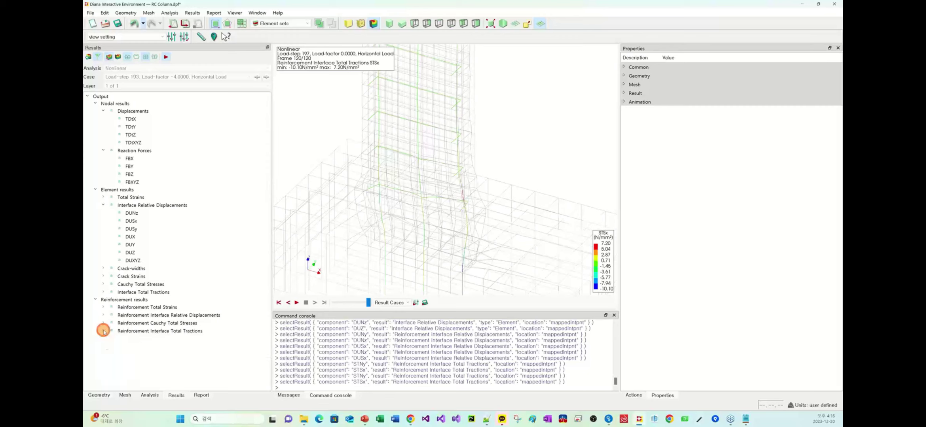
{"action": "left_click", "coordinate": [103, 204]}
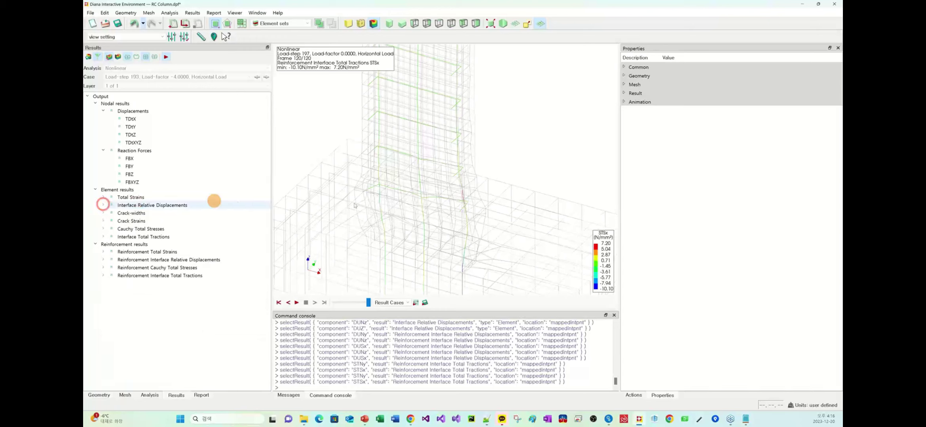
Step: Inspect the saved view settings in the Edit view settings dialog, close it, and check the list of available view settings
{"action": "scroll", "coordinate": [442, 188], "scroll_direction": "down", "scroll_amount": 2}
{"action": "scroll", "coordinate": [443, 189], "scroll_direction": "down", "scroll_amount": 3}
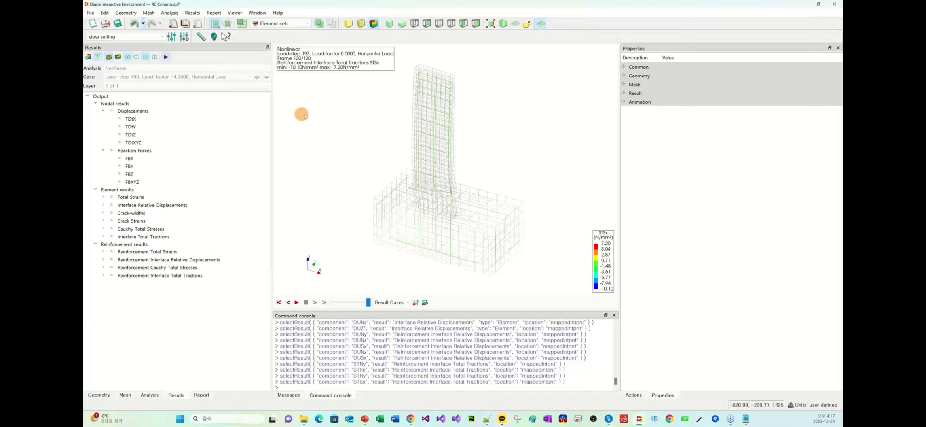
{"action": "left_click", "coordinate": [175, 38]}
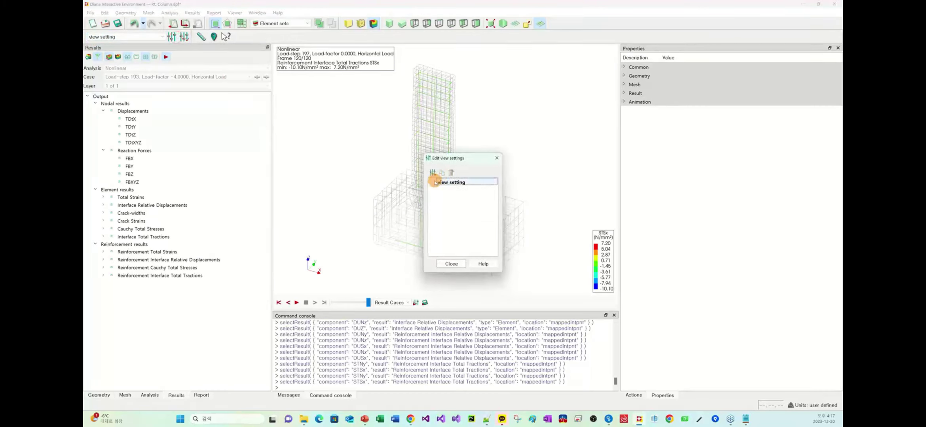
{"action": "left_click", "coordinate": [446, 182]}
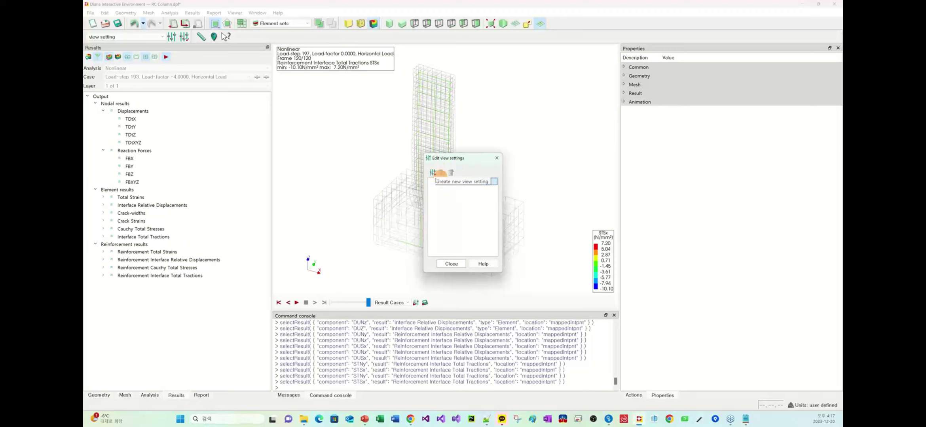
{"action": "left_click", "coordinate": [457, 265]}
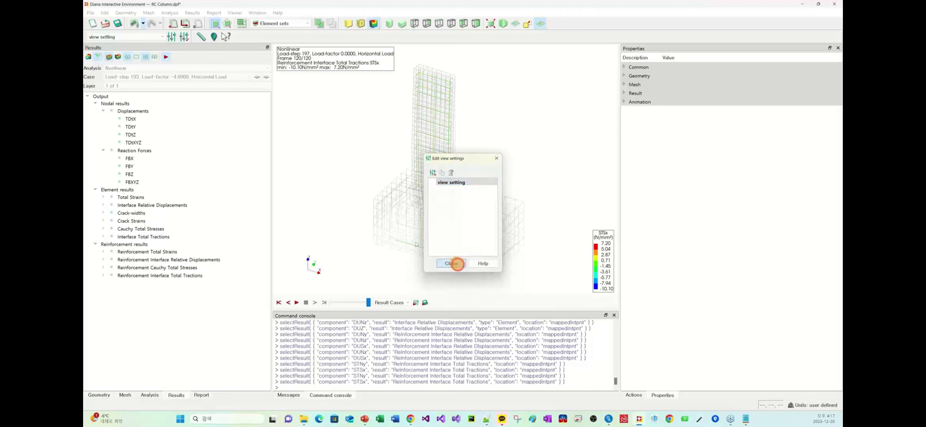
{"action": "left_click", "coordinate": [144, 36]}
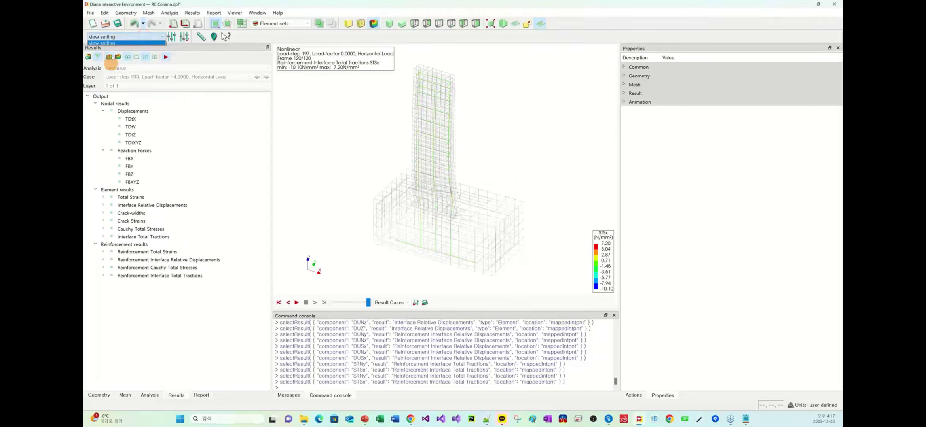
{"action": "left_click", "coordinate": [122, 36]}
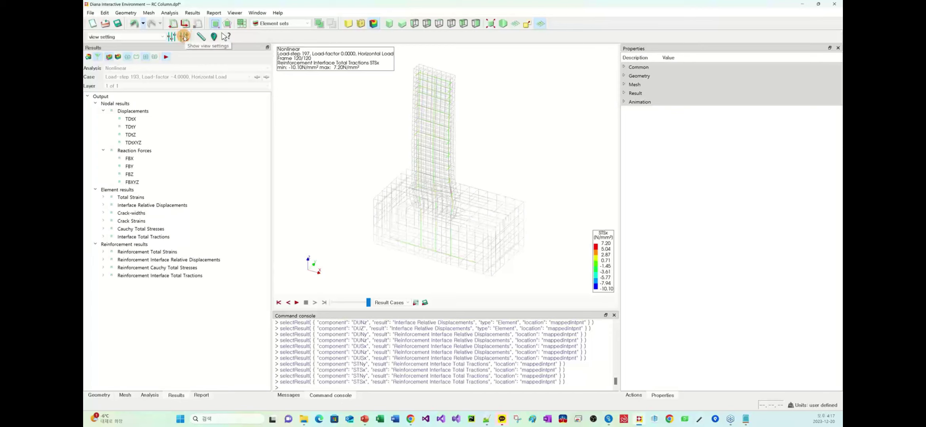
Step: Plot the reaction forces FBX and the displacements TDtZ, and show the properties of the Column shape in the mesh
{"action": "left_click", "coordinate": [150, 158]}
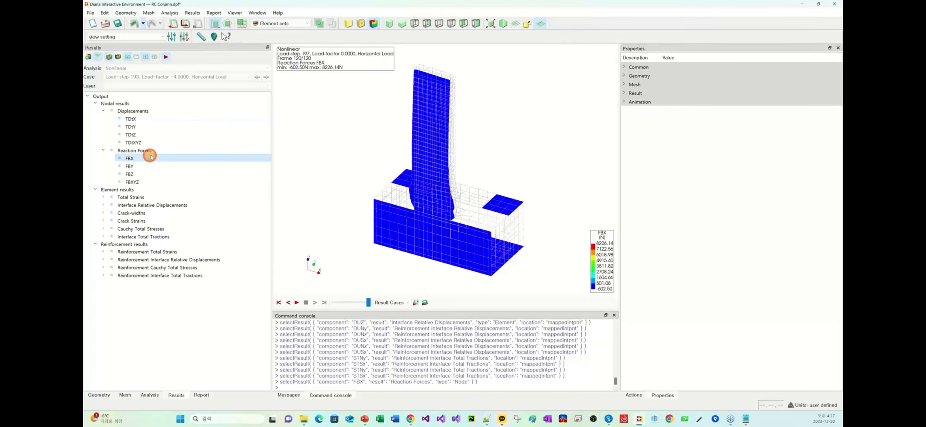
{"action": "left_click", "coordinate": [164, 135]}
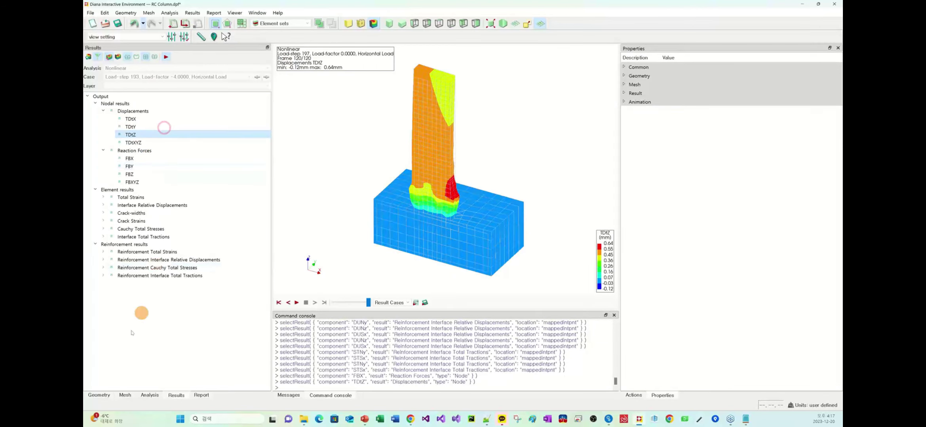
{"action": "left_click", "coordinate": [124, 394]}
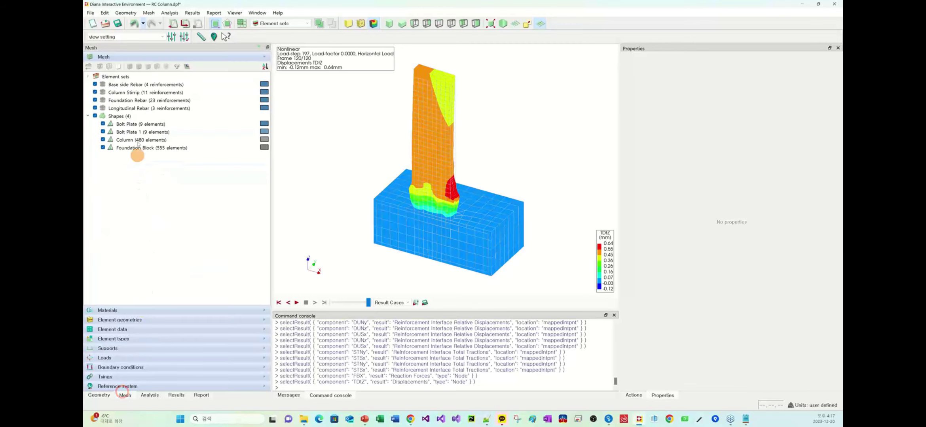
{"action": "left_click", "coordinate": [162, 138]}
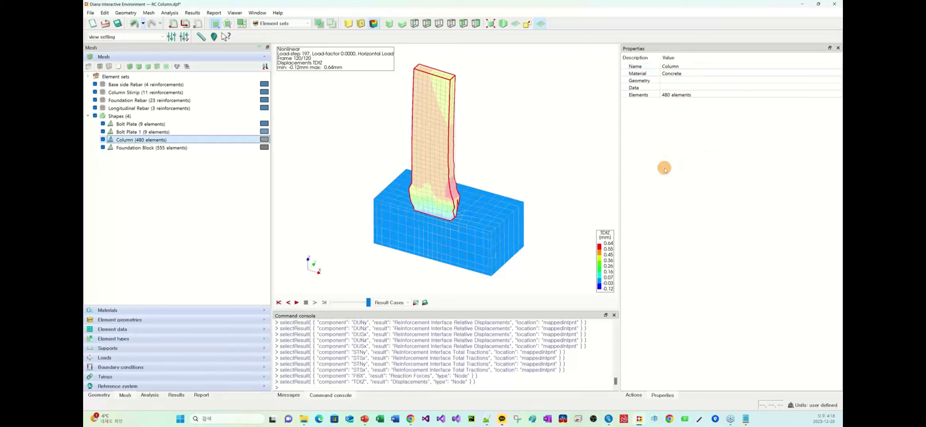
Step: Show the view settings, expand the common View Points options, and rotate the model to look at it from several directions
{"action": "left_click", "coordinate": [186, 38]}
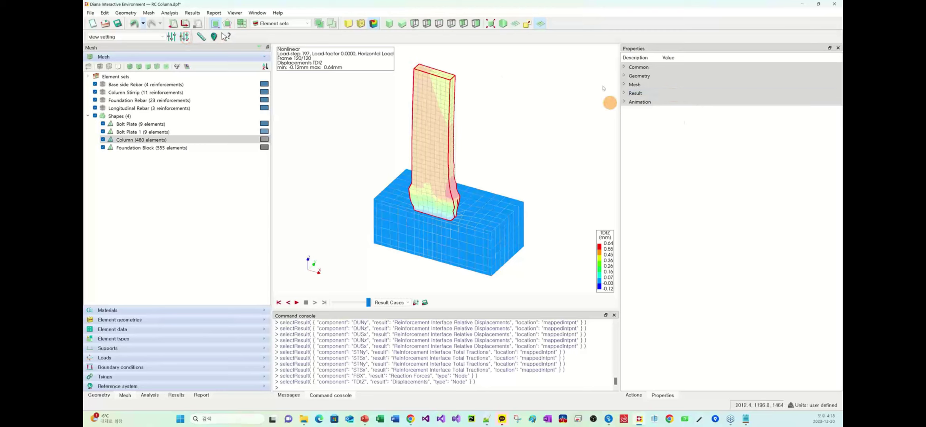
{"action": "left_click", "coordinate": [624, 68]}
{"action": "left_click", "coordinate": [624, 67]}
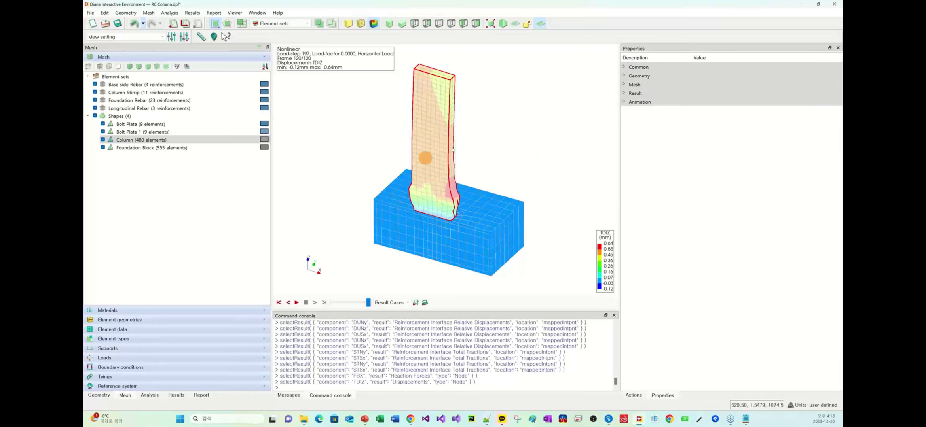
{"action": "left_click", "coordinate": [625, 67]}
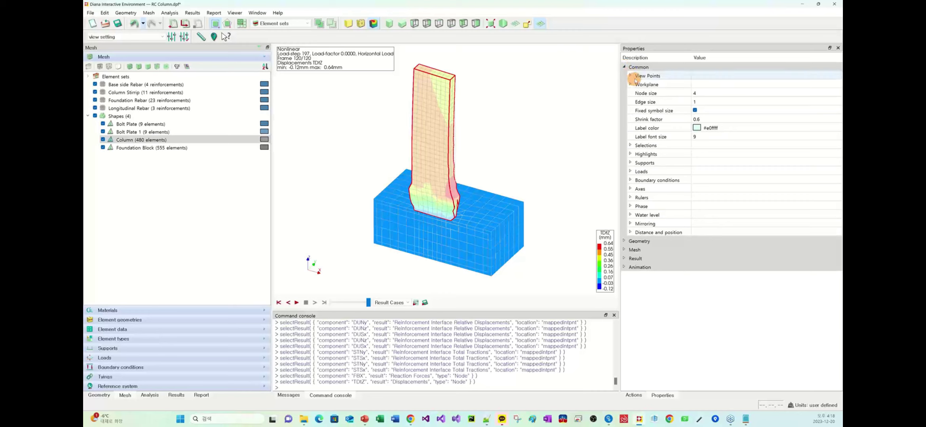
{"action": "left_click", "coordinate": [630, 75]}
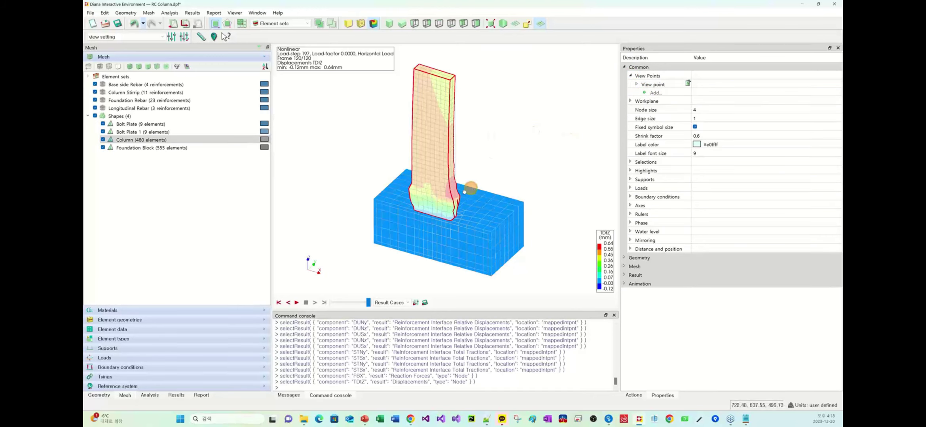
{"action": "middle_click_drag", "start_coordinate": [471, 187], "coordinate": [336, 232]}
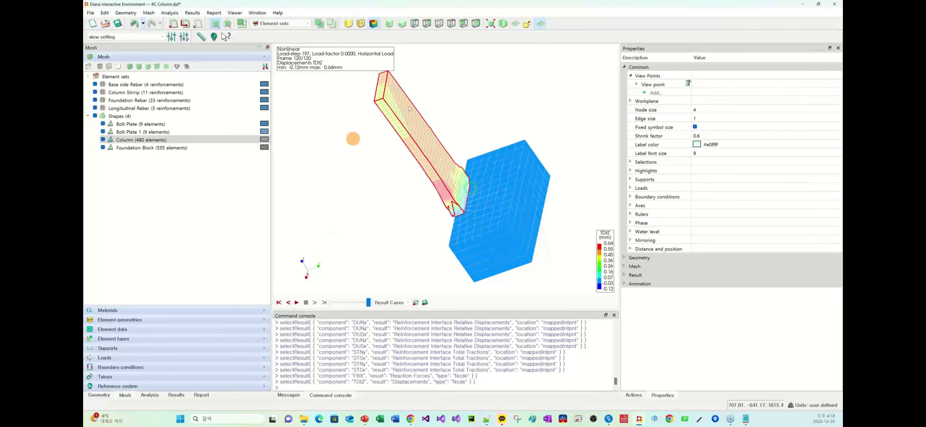
{"action": "middle_click_drag", "start_coordinate": [357, 173], "coordinate": [550, 149]}
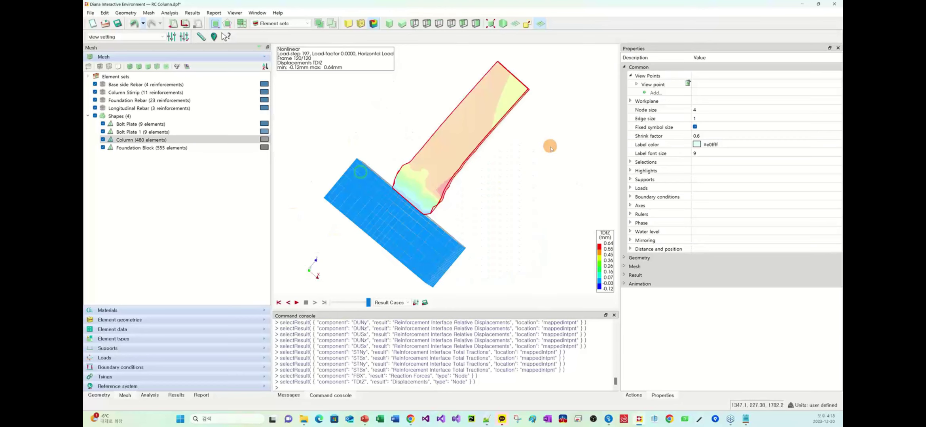
{"action": "middle_click_drag", "start_coordinate": [493, 128], "coordinate": [308, 124]}
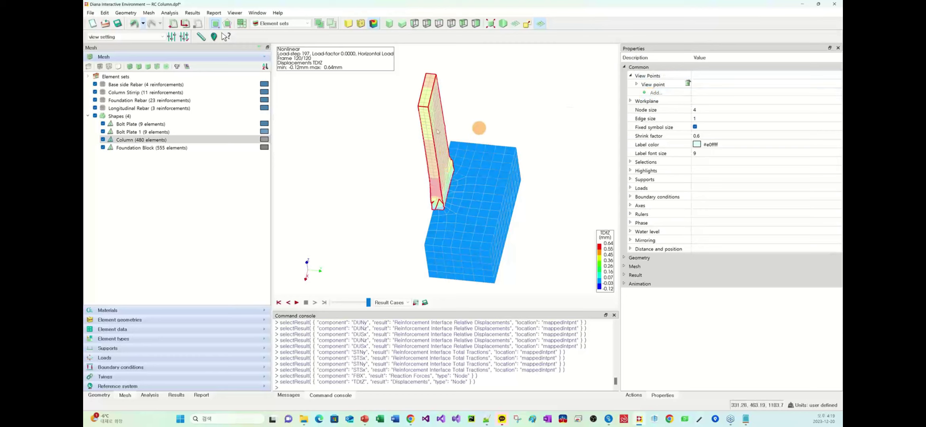
Step: Collapse the View Points and review the display options for loads, supports and boundary conditions, collapsing each group again
{"action": "left_click", "coordinate": [630, 75]}
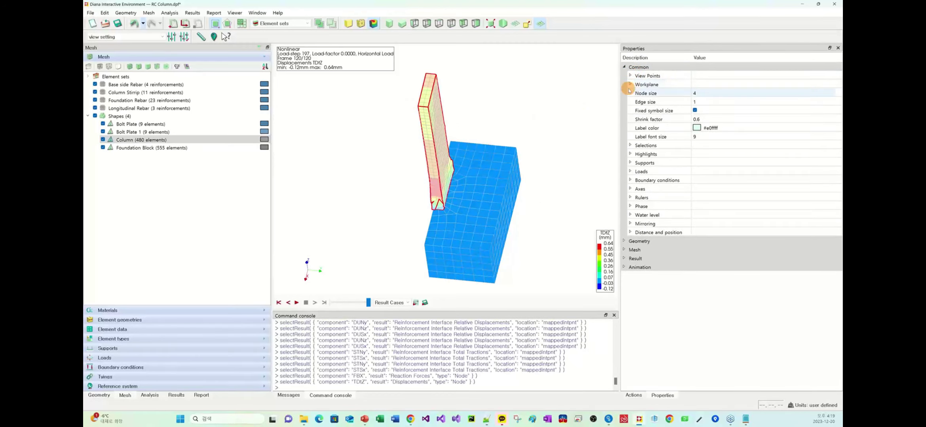
{"action": "left_click", "coordinate": [631, 171]}
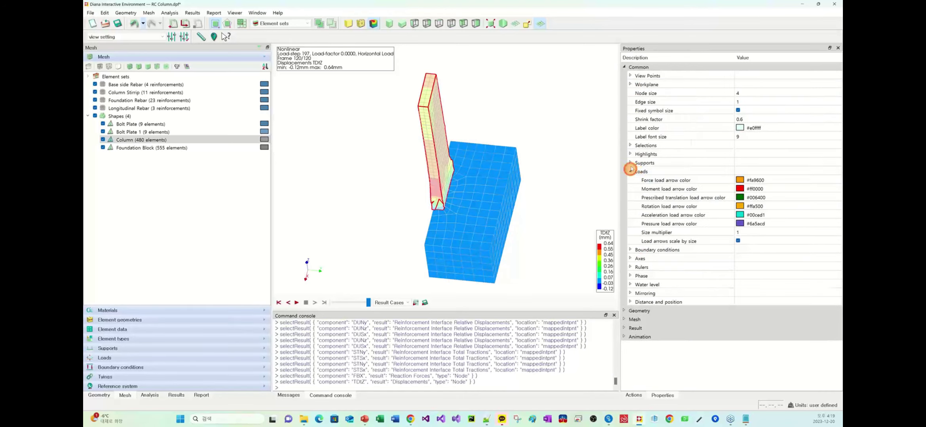
{"action": "left_click", "coordinate": [630, 163]}
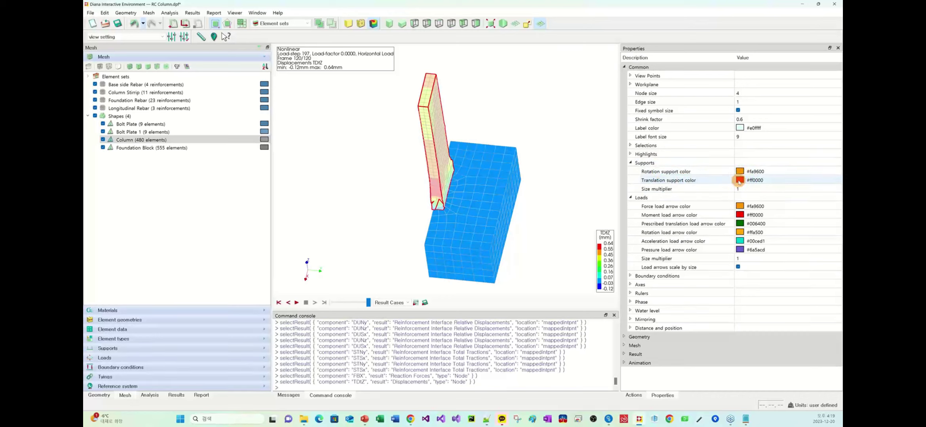
{"action": "left_click", "coordinate": [630, 162]}
{"action": "left_click", "coordinate": [631, 171]}
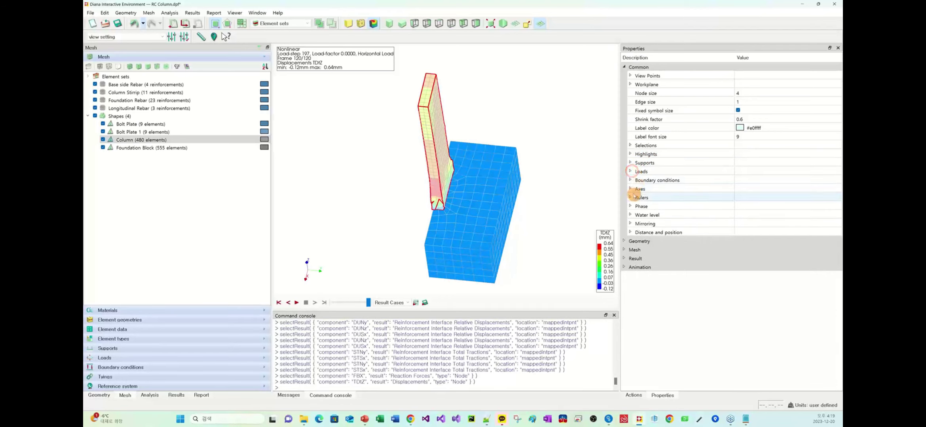
{"action": "left_click", "coordinate": [631, 180]}
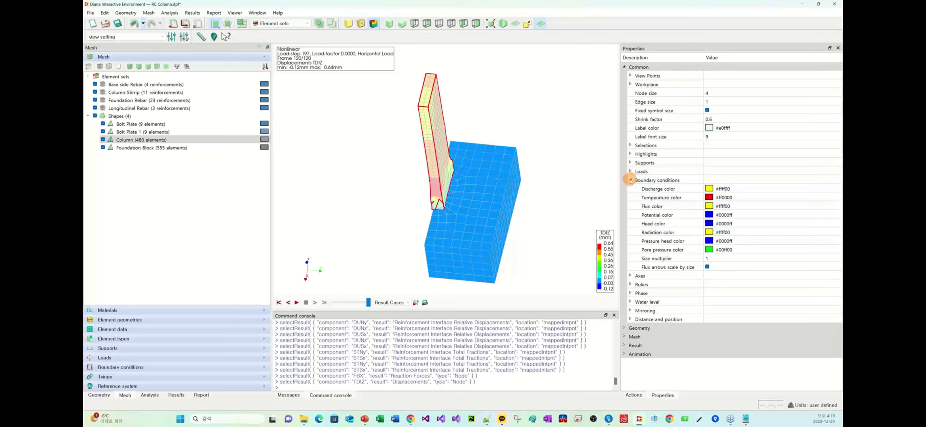
{"action": "left_click", "coordinate": [631, 180]}
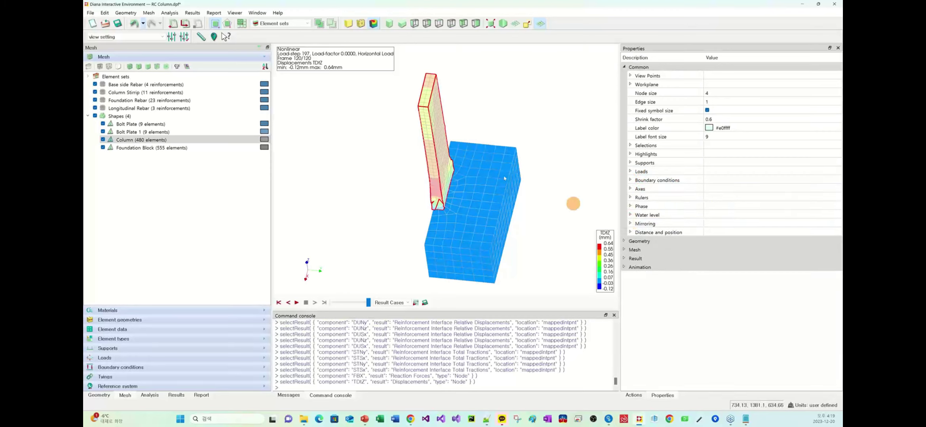
Step: Set the ISO1 viewpoint and enable mirroring in the common view settings
{"action": "left_click", "coordinate": [389, 25]}
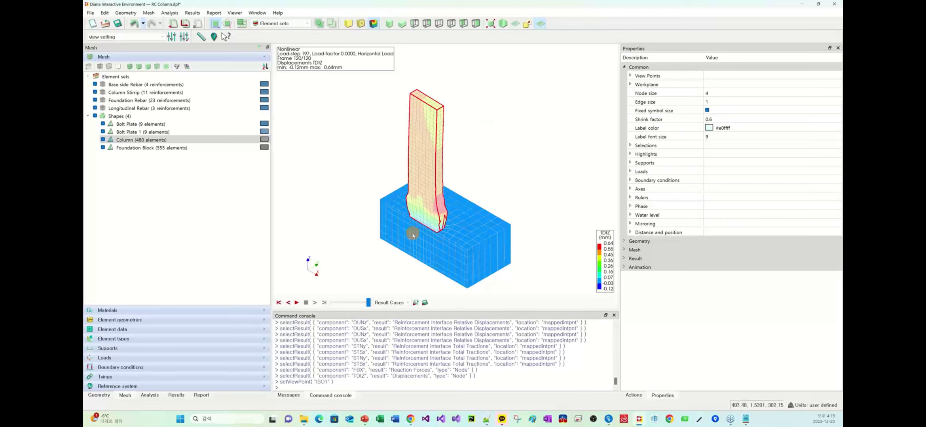
{"action": "left_click", "coordinate": [629, 224]}
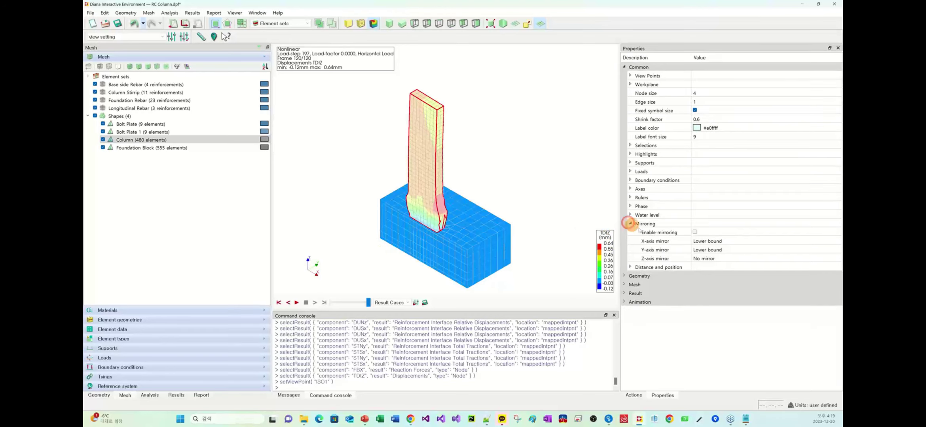
{"action": "left_click", "coordinate": [694, 232]}
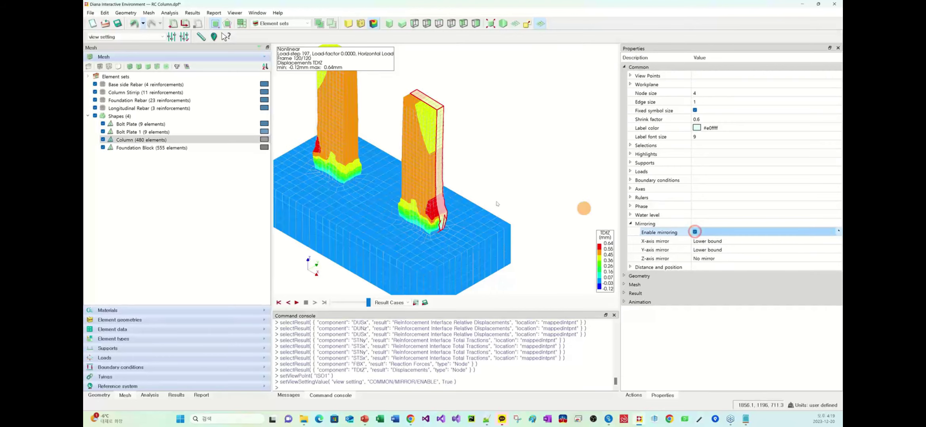
{"action": "scroll", "coordinate": [438, 135], "scroll_direction": "down", "scroll_amount": 4}
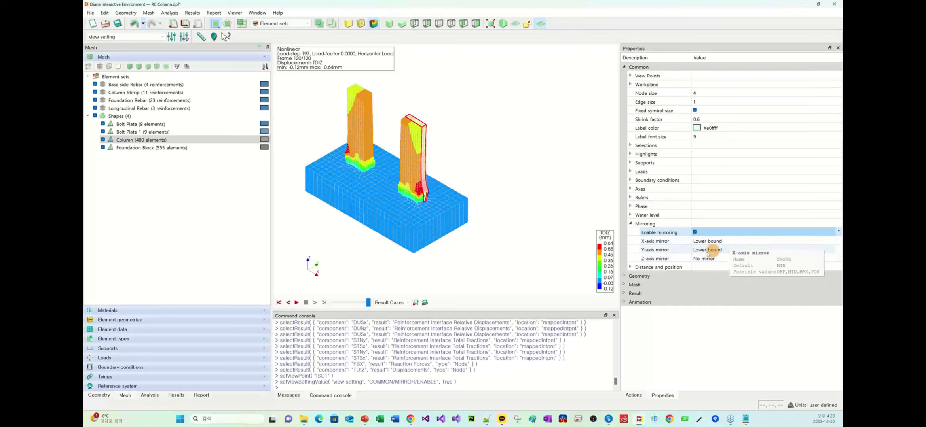
Step: Set the X-axis mirror to No mirror and deselect the column
{"action": "left_click", "coordinate": [730, 241]}
{"action": "left_click", "coordinate": [729, 241]}
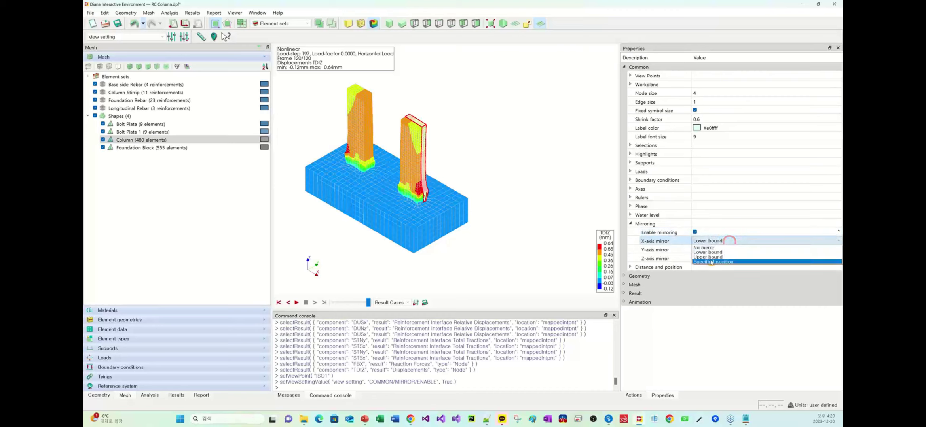
{"action": "left_click", "coordinate": [708, 247]}
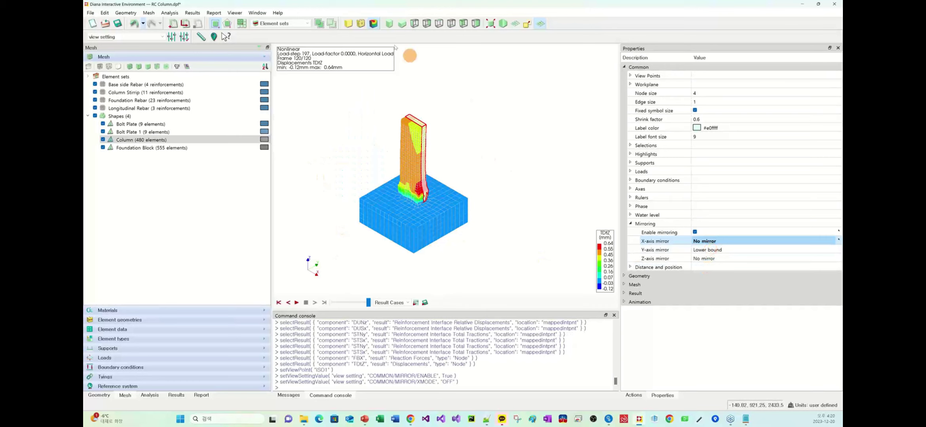
{"action": "left_click", "coordinate": [474, 80]}
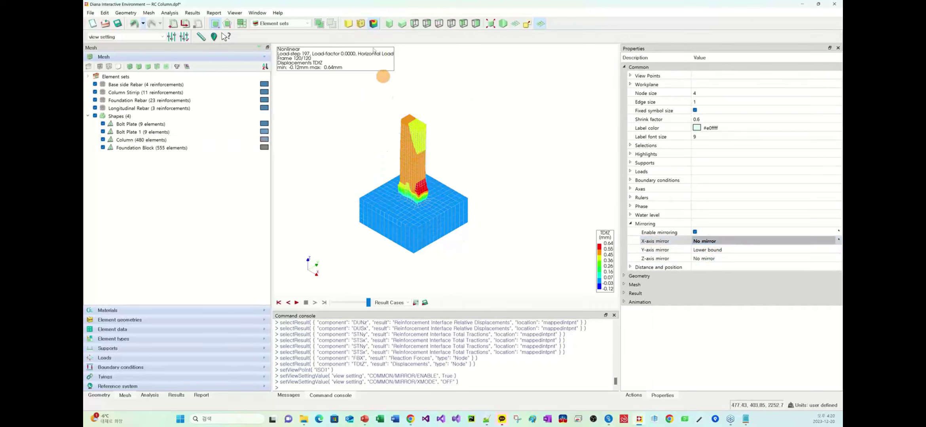
Step: Display the mesh view, switch to the geometry view, and examine the supports and loads on the column and foundation
{"action": "left_click", "coordinate": [360, 25]}
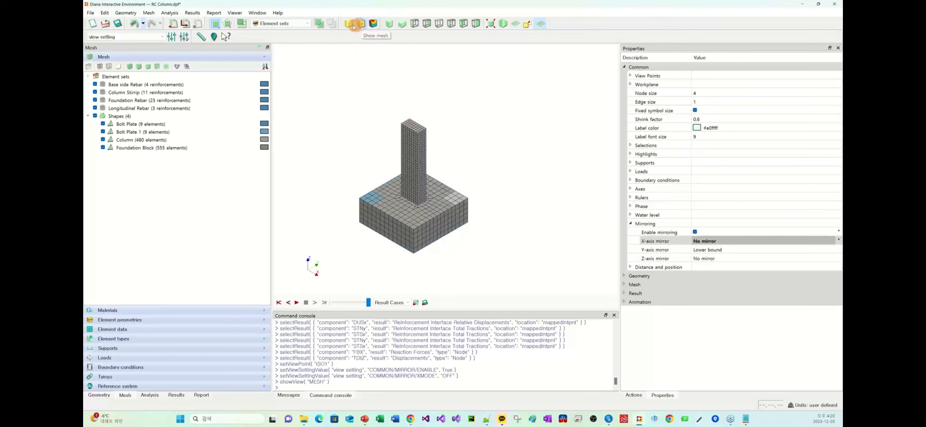
{"action": "left_click", "coordinate": [348, 23]}
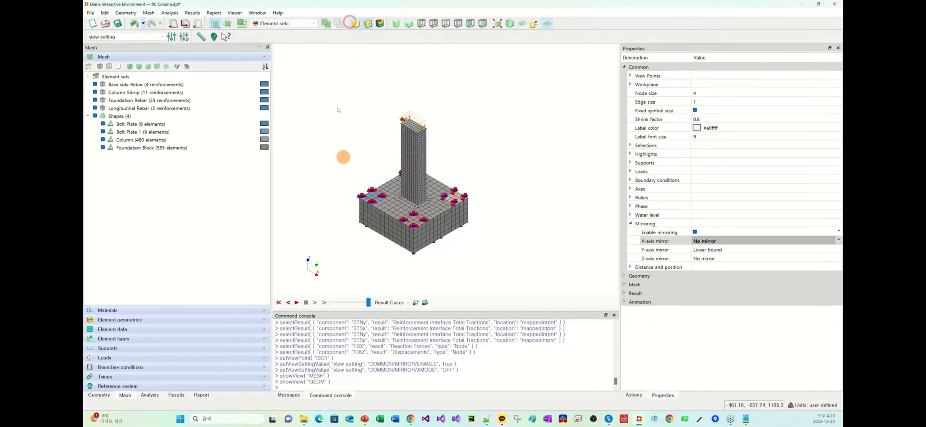
{"action": "scroll", "coordinate": [403, 119], "scroll_direction": "up", "scroll_amount": 3}
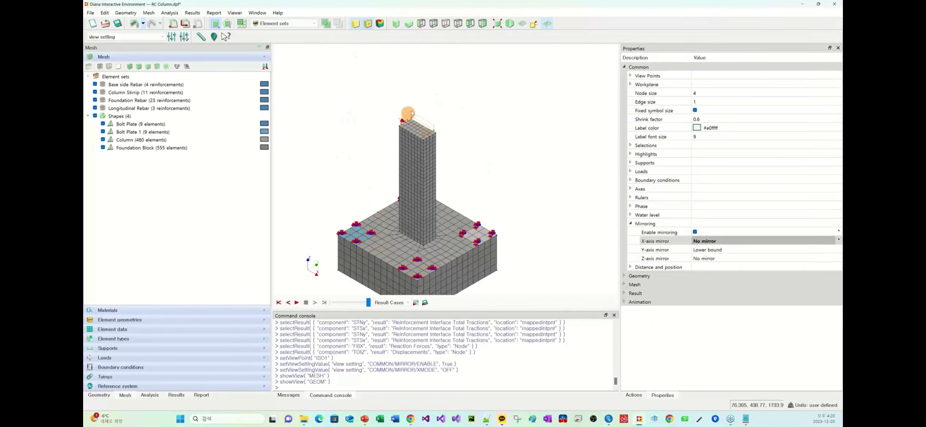
{"action": "scroll", "coordinate": [416, 144], "scroll_direction": "down", "scroll_amount": 4}
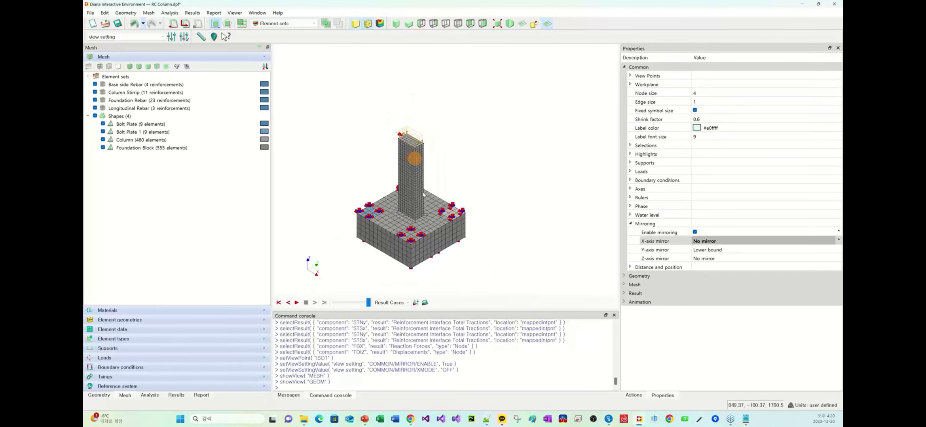
{"action": "left_click_drag", "start_coordinate": [427, 243], "coordinate": [422, 203]}
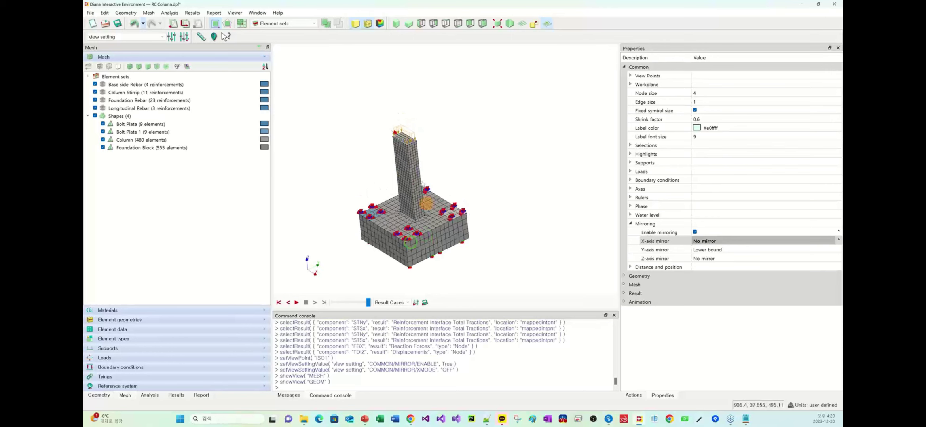
Step: Set the ISO1 viewpoint and set the Y-axis mirror to Upper bound in the mirroring settings
{"action": "left_click", "coordinate": [395, 24]}
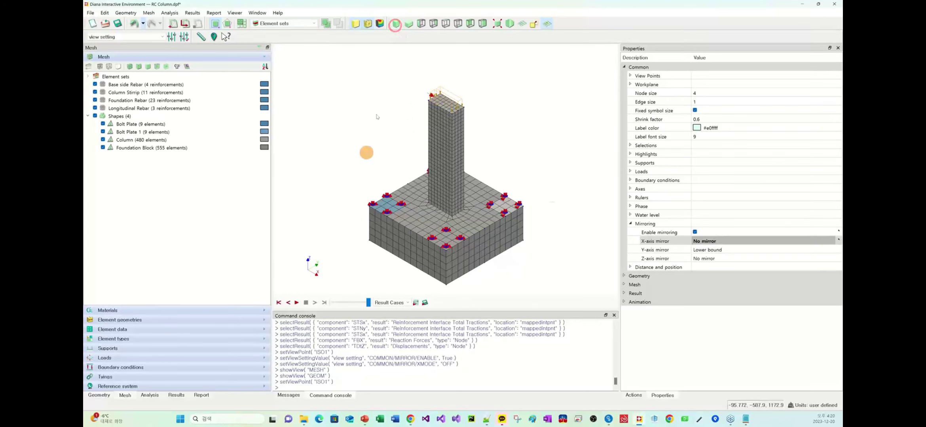
{"action": "left_click", "coordinate": [721, 252]}
{"action": "left_click", "coordinate": [727, 249]}
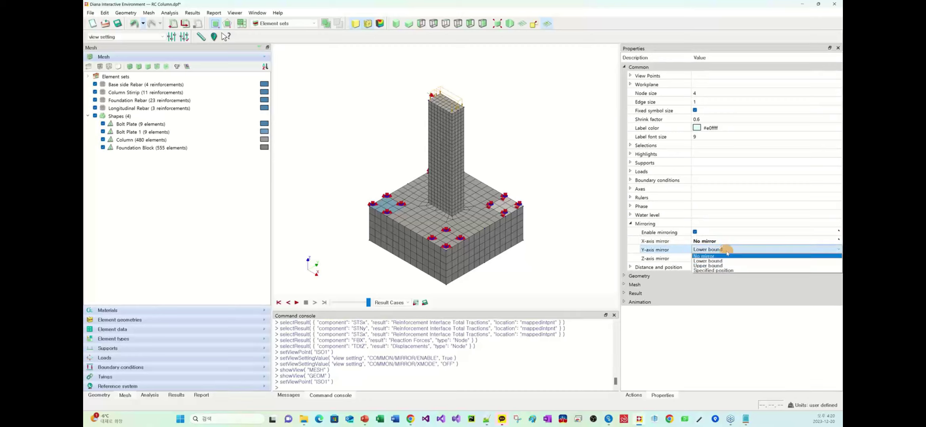
{"action": "left_click", "coordinate": [727, 251]}
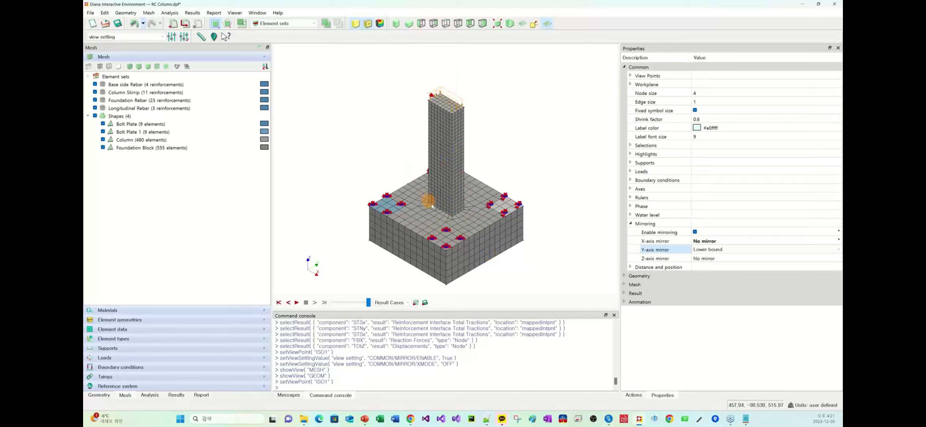
{"action": "left_click", "coordinate": [727, 249]}
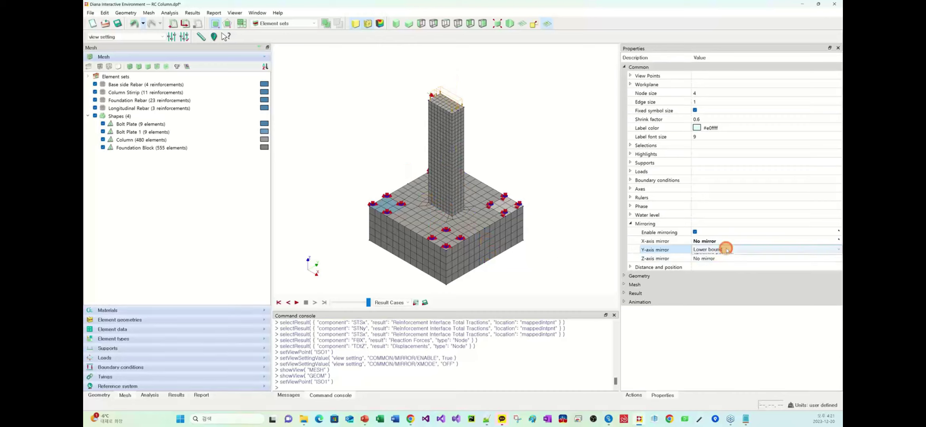
{"action": "left_click", "coordinate": [726, 249]}
{"action": "left_click", "coordinate": [723, 266]}
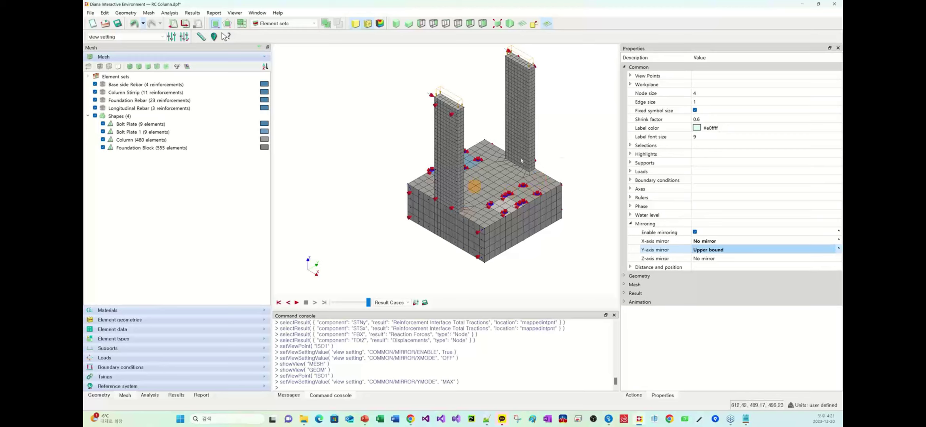
Step: Return the Y-axis mirror to Lower bound and collapse the mirroring settings
{"action": "left_click", "coordinate": [714, 249]}
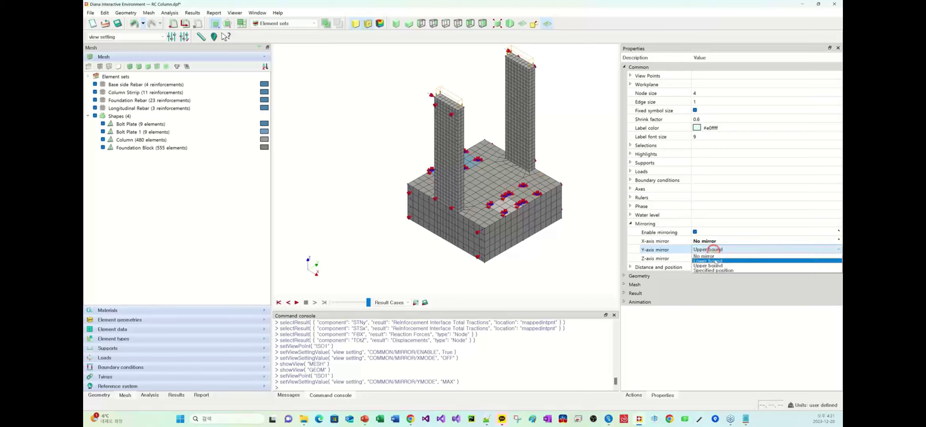
{"action": "left_click", "coordinate": [716, 261]}
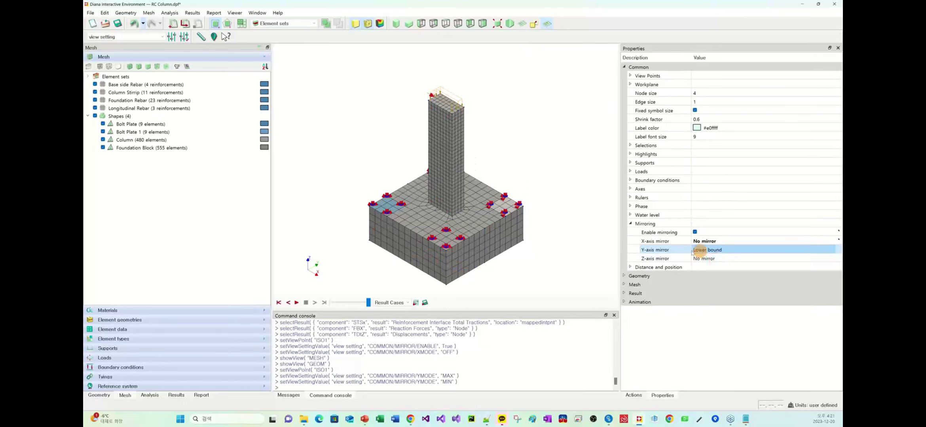
{"action": "left_click", "coordinate": [630, 224]}
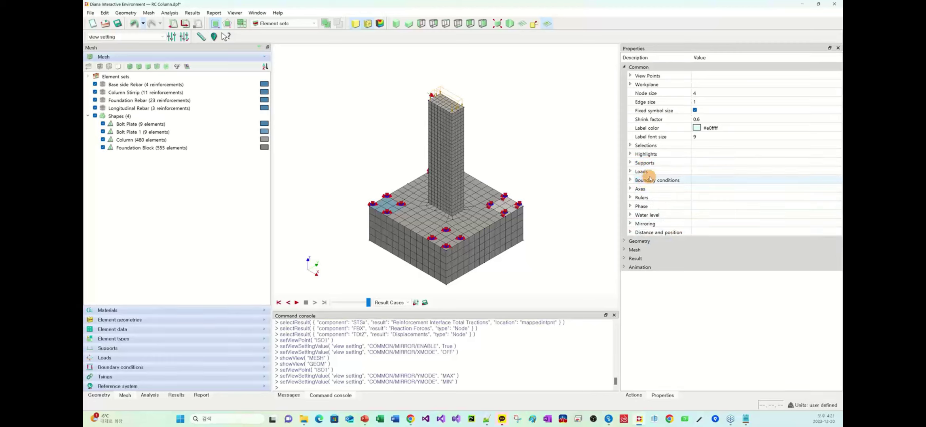
Step: Collapse the Common view settings and expand the Geometry view settings to review their colour and display options
{"action": "scroll", "coordinate": [453, 103], "scroll_direction": "up", "scroll_amount": 3}
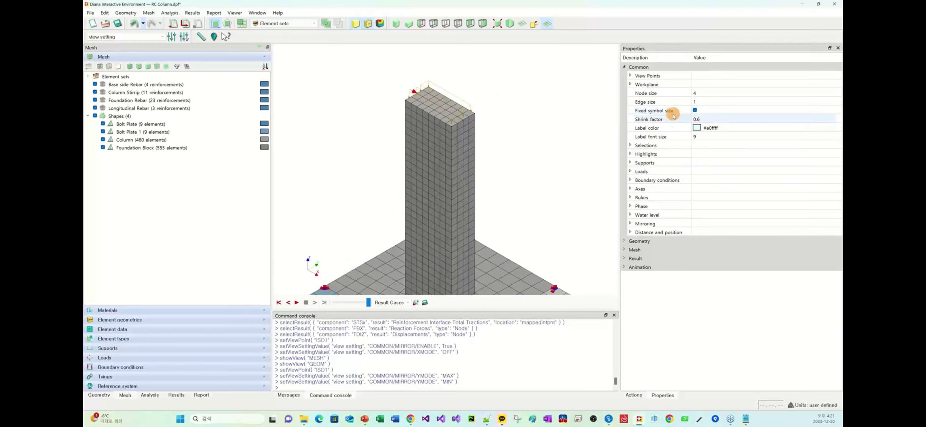
{"action": "scroll", "coordinate": [531, 171], "scroll_direction": "down", "scroll_amount": 4}
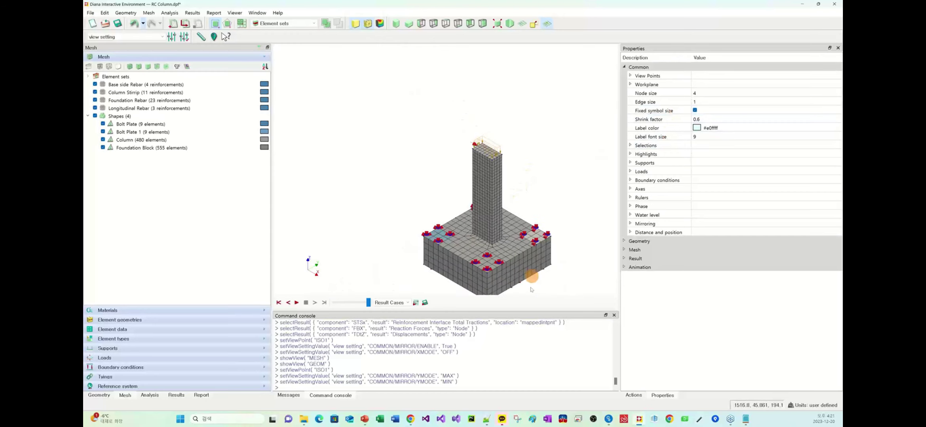
{"action": "scroll", "coordinate": [533, 284], "scroll_direction": "down", "scroll_amount": 1}
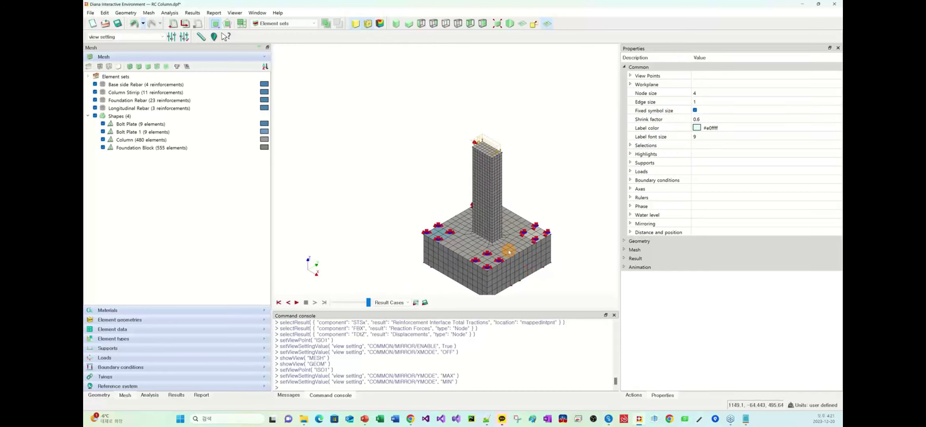
{"action": "middle_click_drag", "start_coordinate": [509, 252], "coordinate": [496, 202]}
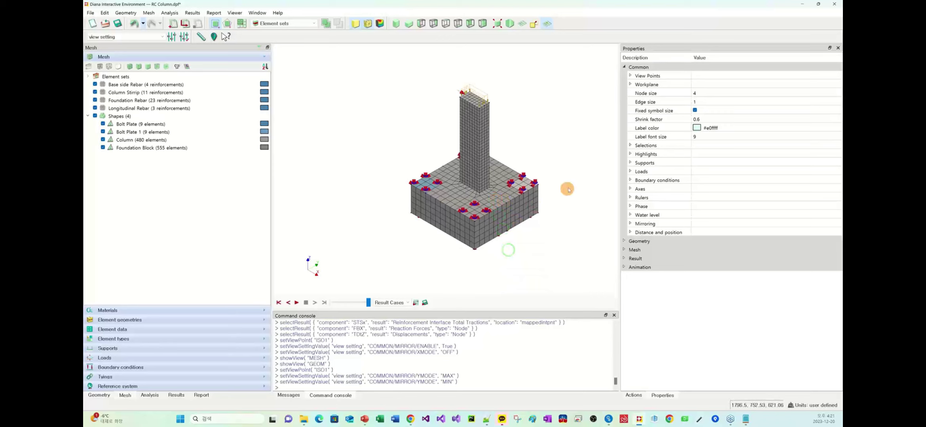
{"action": "left_click", "coordinate": [624, 67]}
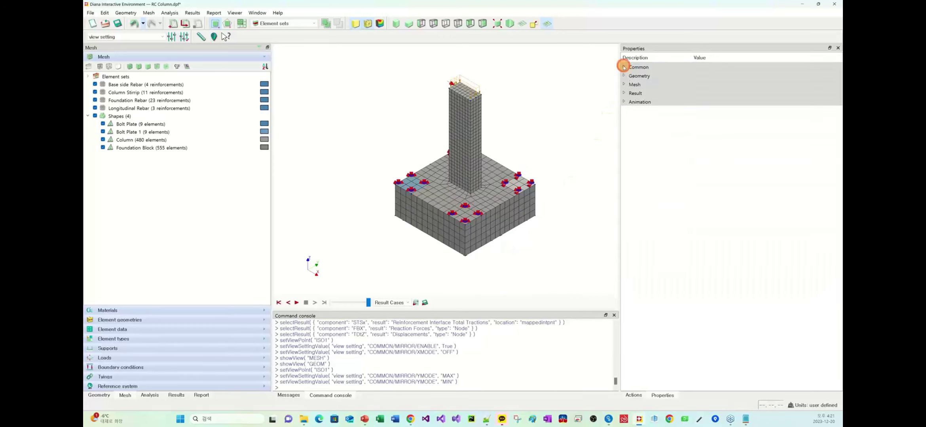
{"action": "left_click", "coordinate": [645, 70]}
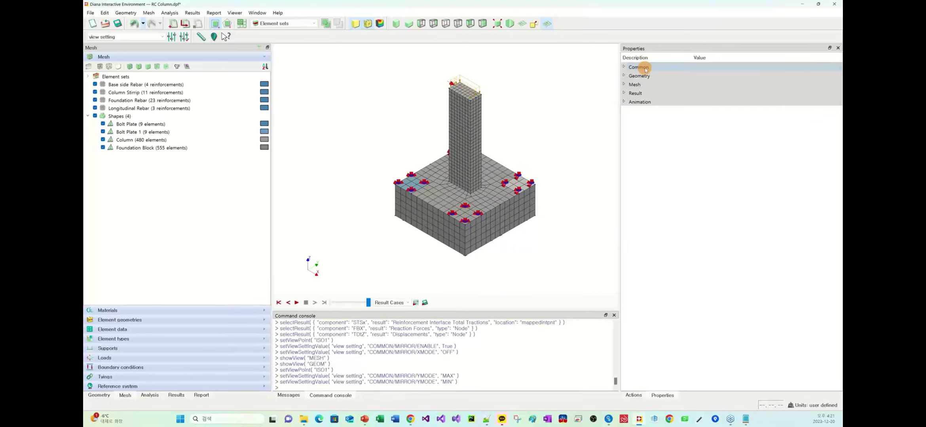
{"action": "left_click", "coordinate": [635, 75]}
{"action": "left_click", "coordinate": [624, 76]}
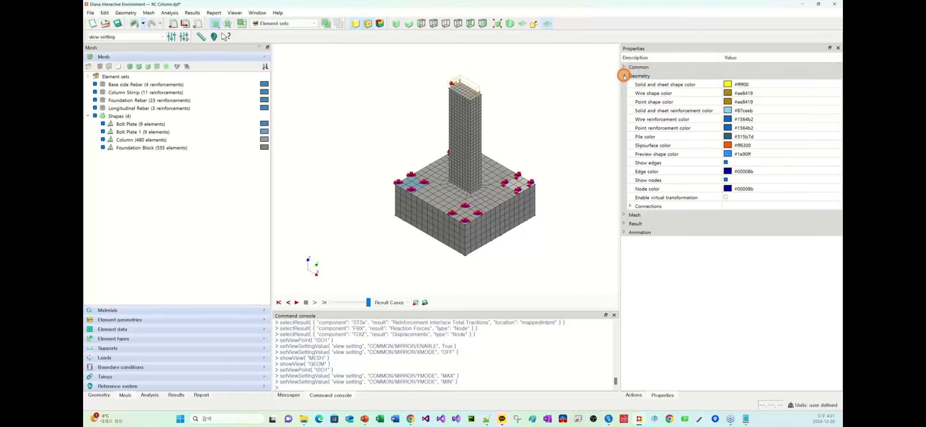
Step: Switch from the mesh to the geometry display of the model and reopen the Geometry view settings
{"action": "left_click", "coordinate": [99, 395]}
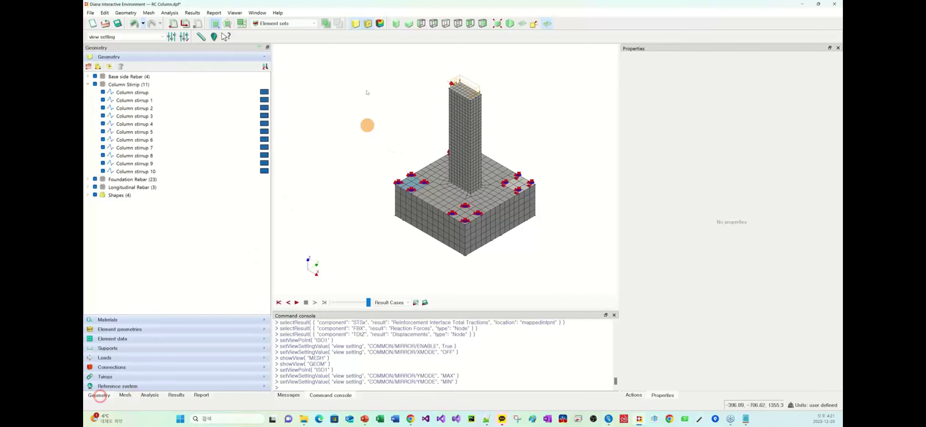
{"action": "left_click", "coordinate": [368, 24]}
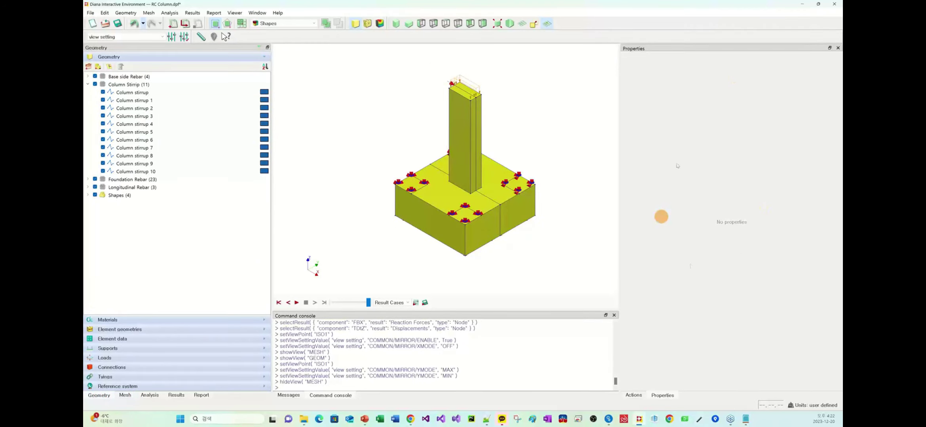
{"action": "left_click", "coordinate": [185, 36]}
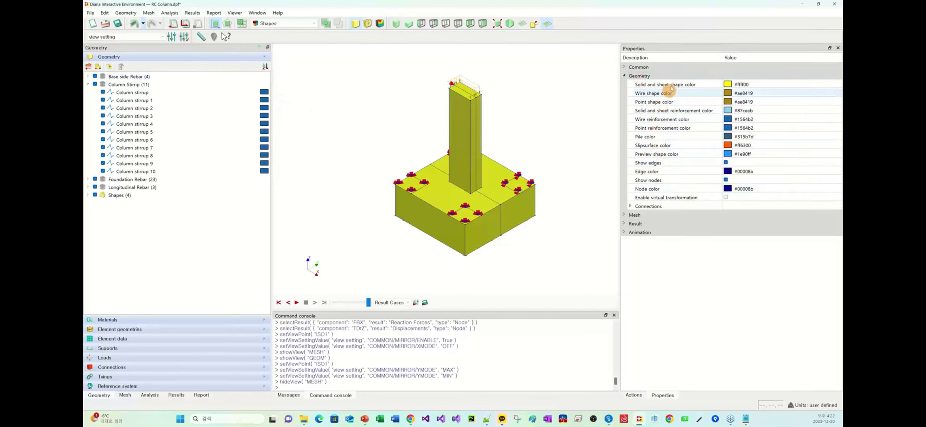
{"action": "left_click", "coordinate": [625, 76]}
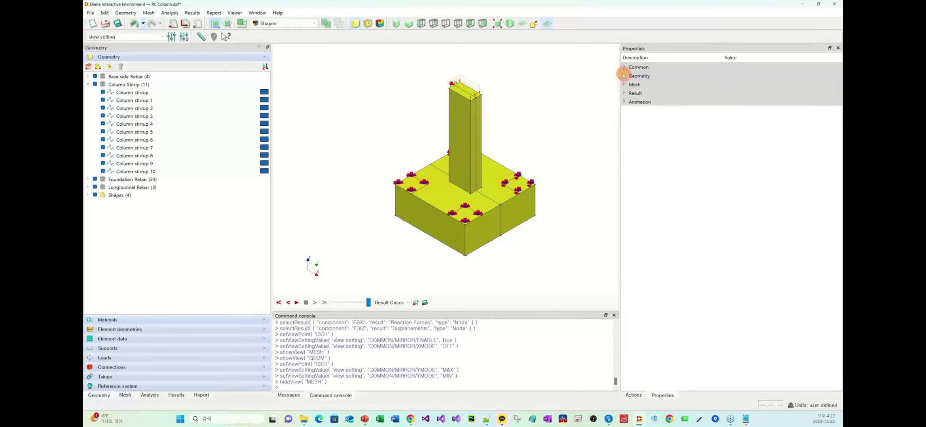
{"action": "left_click", "coordinate": [624, 75]}
Step: Set the solid and sheet shape color to light grey #cccccc
{"action": "left_click", "coordinate": [660, 85]}
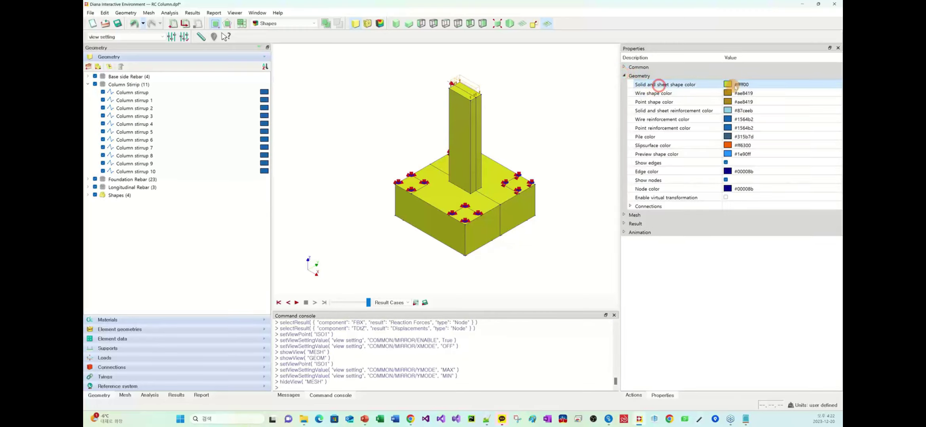
{"action": "left_click", "coordinate": [727, 87]}
{"action": "left_click", "coordinate": [727, 85]}
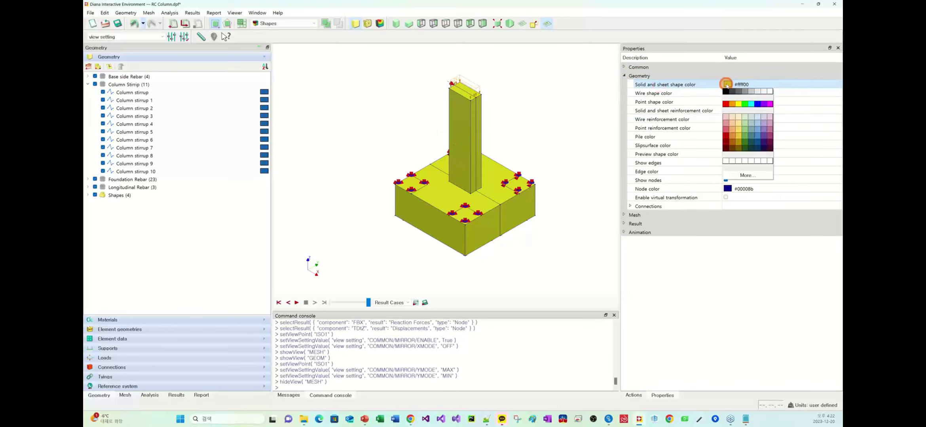
{"action": "left_click", "coordinate": [752, 92]}
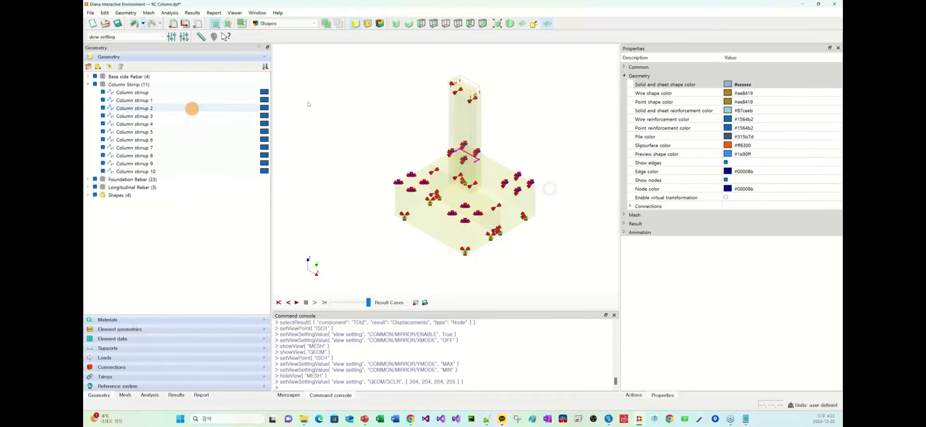
Step: Cycle through the result, geometry and mesh views to check the new shape color, ending on the geometry view
{"action": "left_click", "coordinate": [376, 24]}
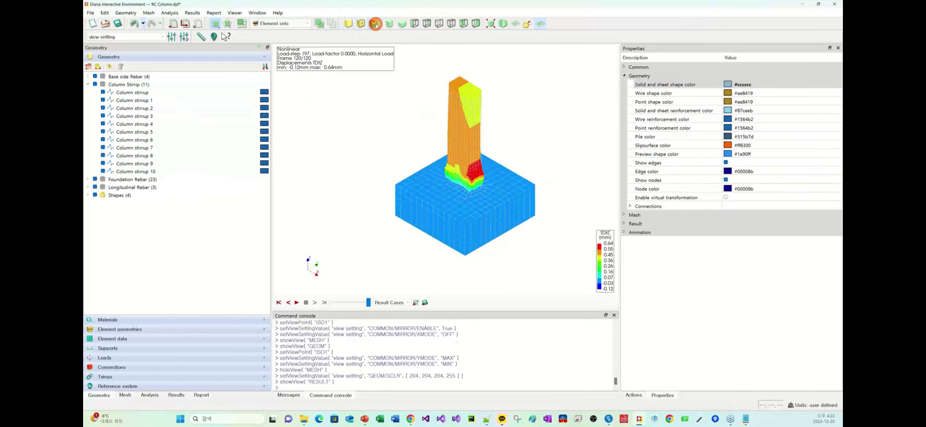
{"action": "left_click", "coordinate": [344, 24]}
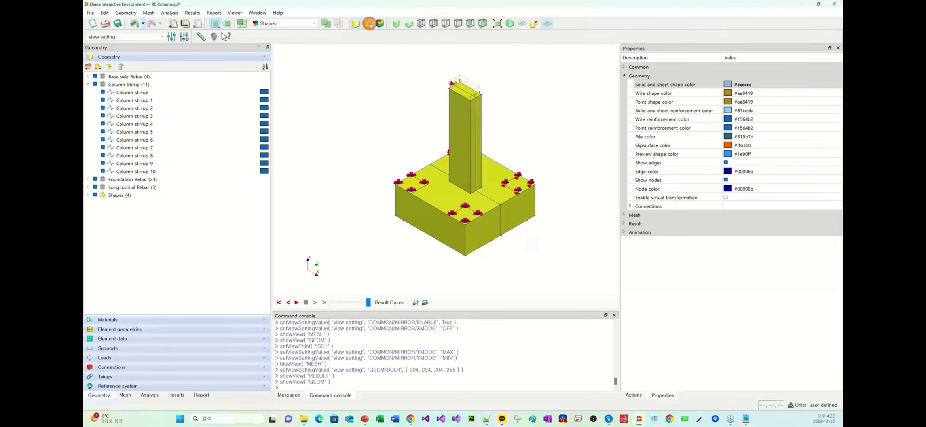
{"action": "left_click", "coordinate": [370, 24]}
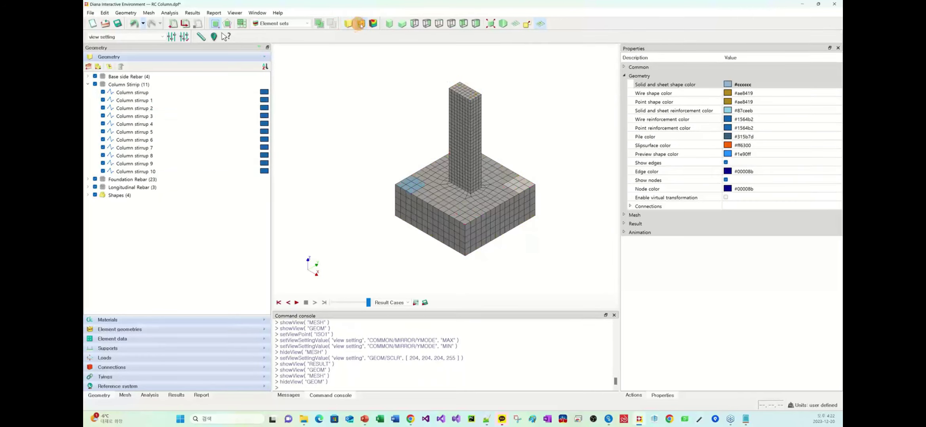
{"action": "left_click", "coordinate": [360, 24]}
{"action": "left_click", "coordinate": [312, 24]}
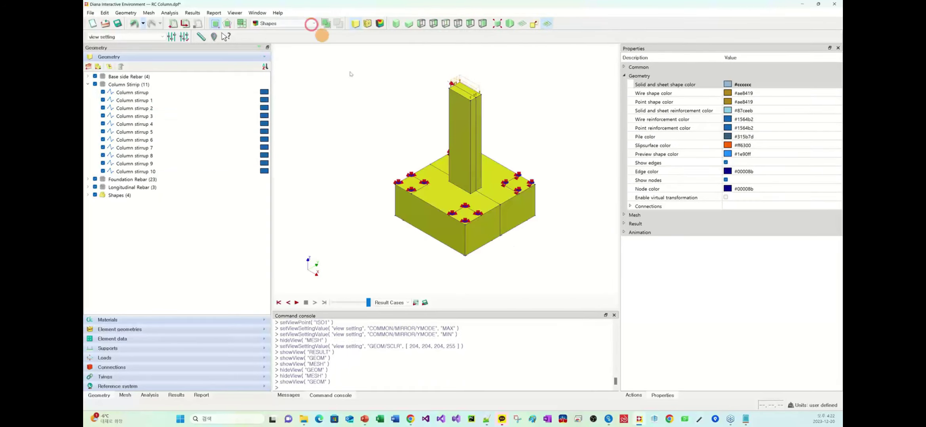
Step: Collapse the Geometry view settings and expand the Mesh view settings
{"action": "left_click", "coordinate": [636, 87]}
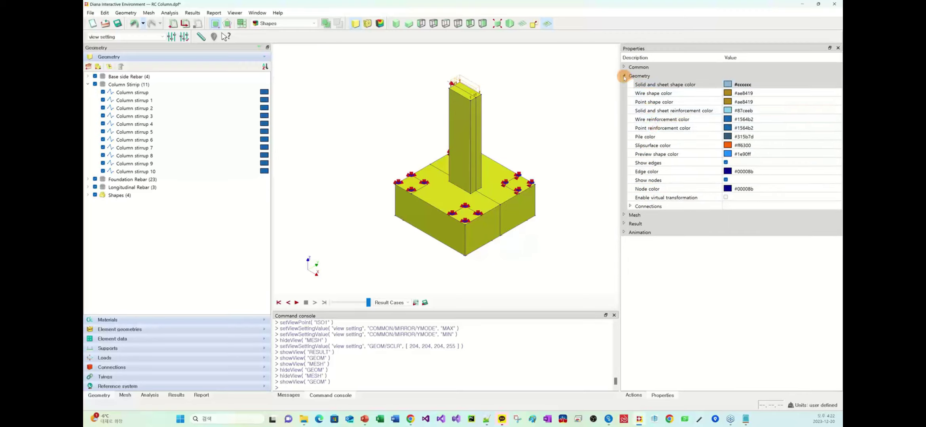
{"action": "left_click", "coordinate": [624, 76]}
{"action": "left_click", "coordinate": [624, 85]}
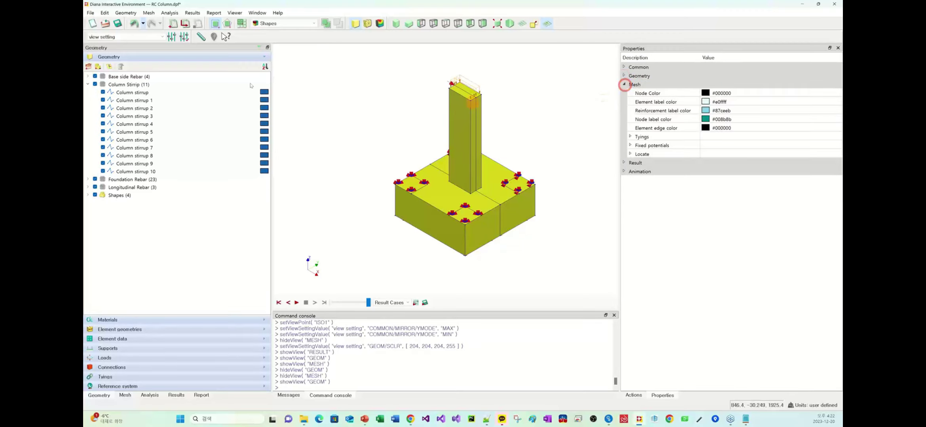
Step: Open the mesh model tree and display the mesh view of the column and foundation
{"action": "left_click", "coordinate": [125, 398]}
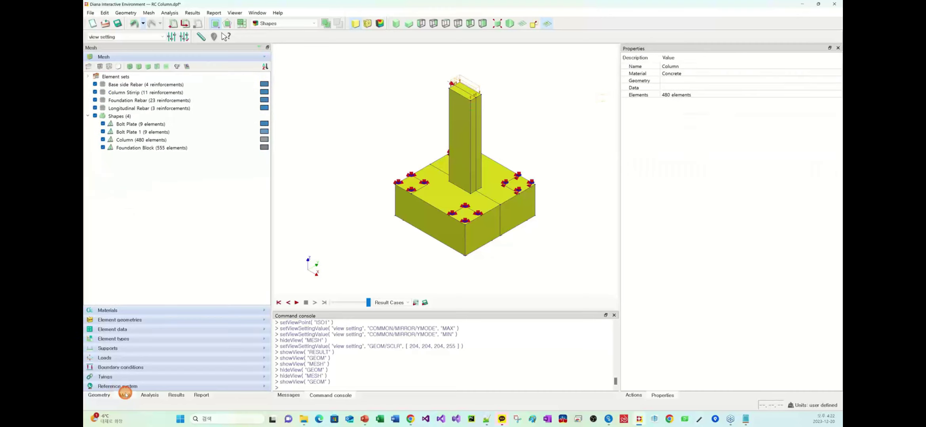
{"action": "left_click", "coordinate": [131, 124]}
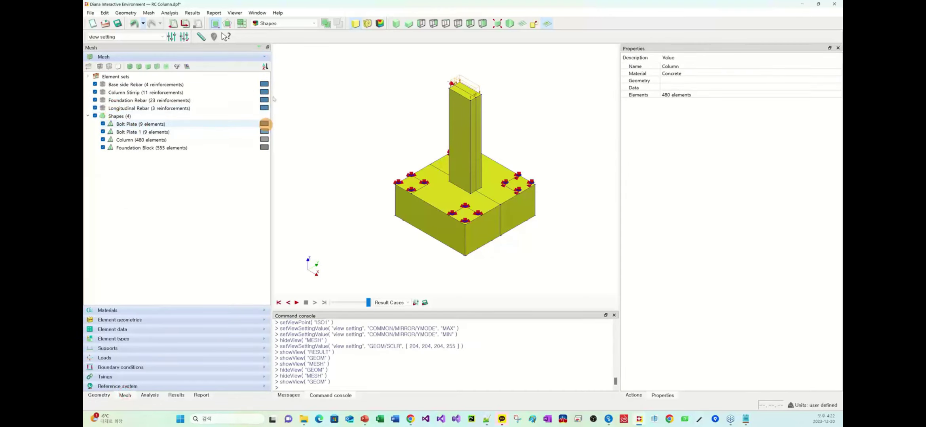
{"action": "left_click", "coordinate": [367, 24]}
{"action": "left_click", "coordinate": [356, 23]}
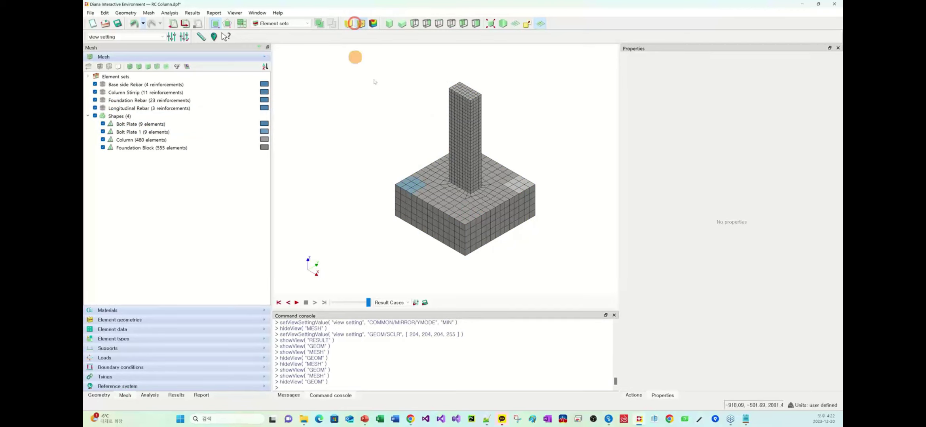
Step: Reopen the view settings, collapse the Mesh group after reviewing its colors, and expand the Result group
{"action": "left_click", "coordinate": [184, 37]}
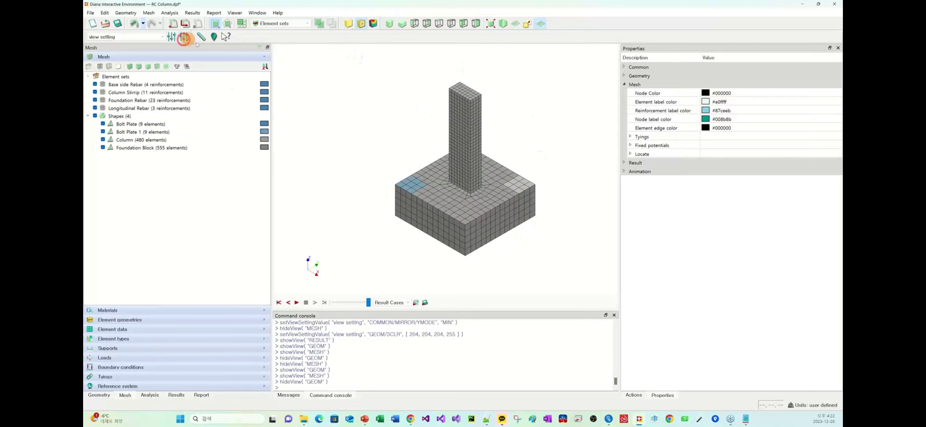
{"action": "left_click", "coordinate": [726, 83]}
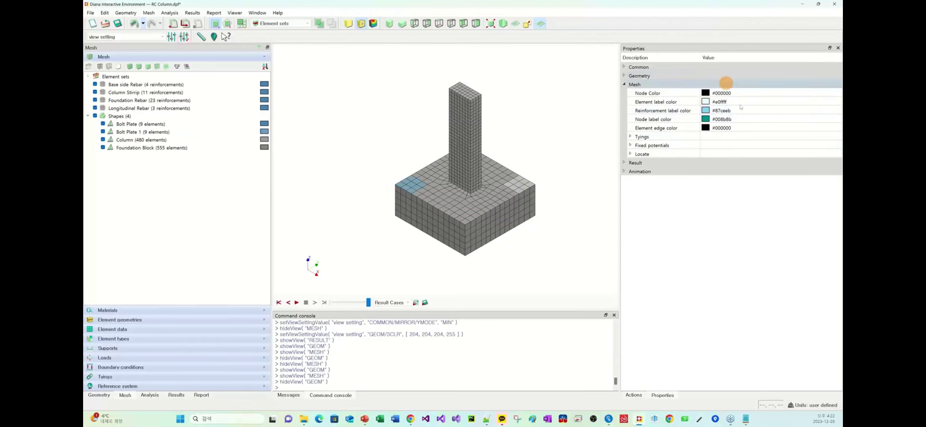
{"action": "left_click", "coordinate": [624, 84]}
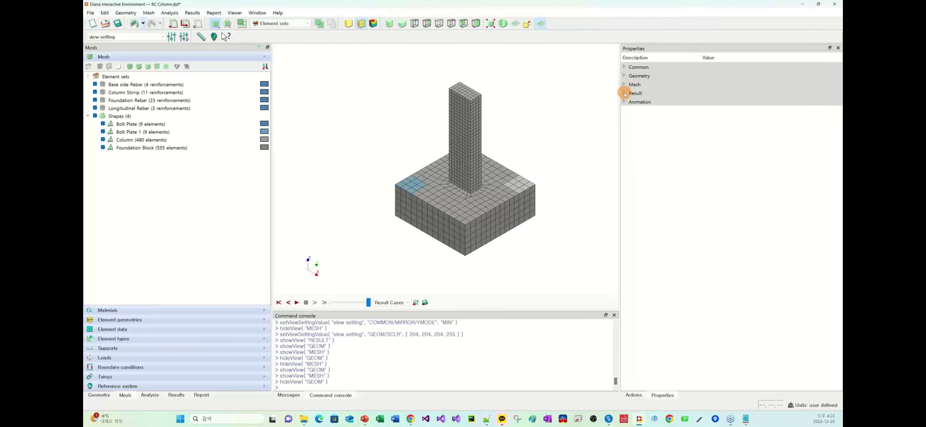
{"action": "left_click", "coordinate": [625, 94]}
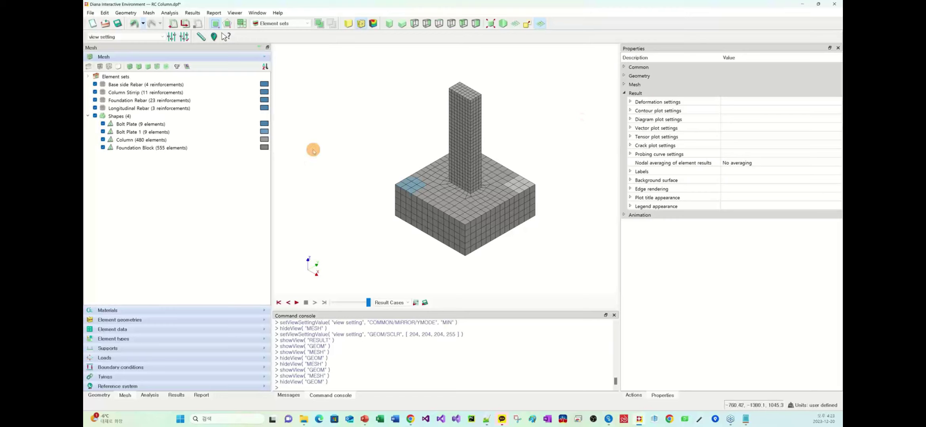
Step: Open the analysis results tree, expand the result deformation settings, and set Show deformation to Normalized deformation
{"action": "left_click", "coordinate": [176, 395]}
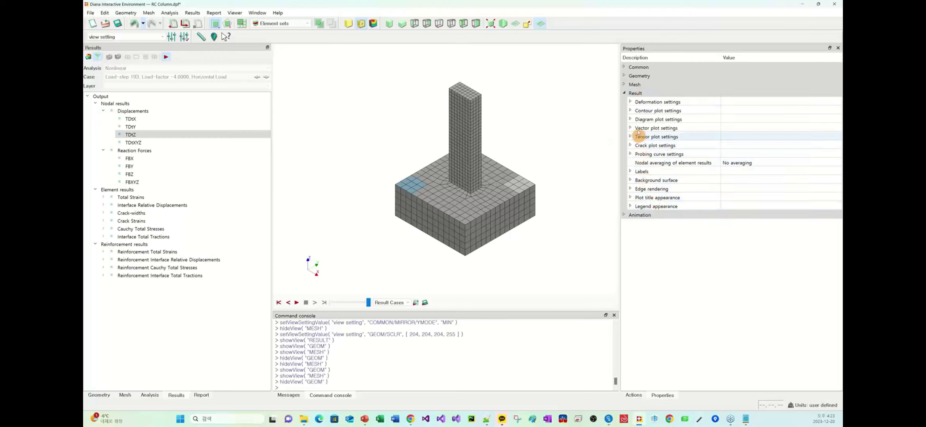
{"action": "left_click", "coordinate": [631, 103]}
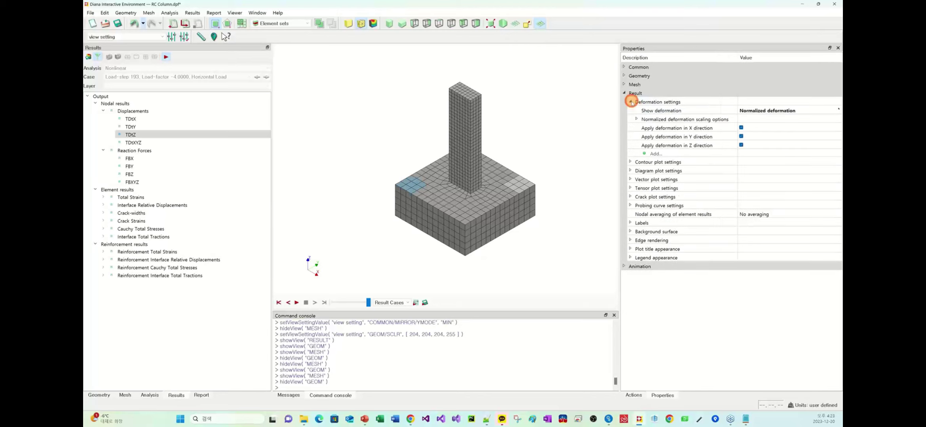
{"action": "left_click", "coordinate": [809, 111]}
{"action": "left_click", "coordinate": [808, 112]}
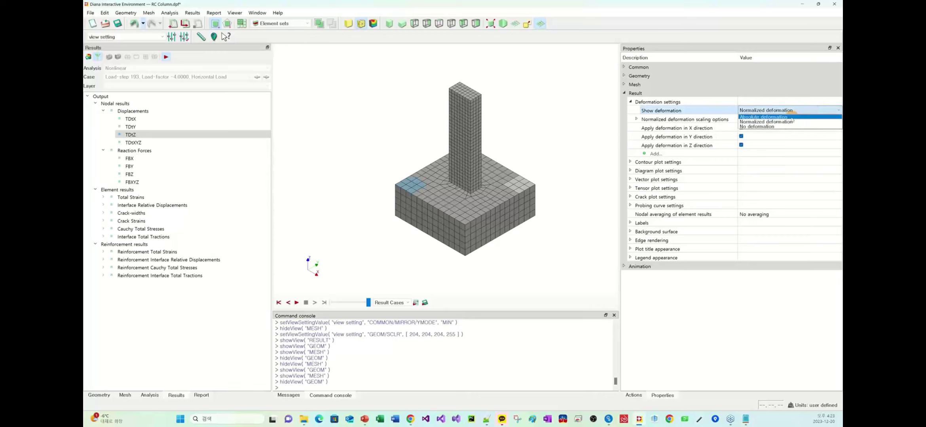
{"action": "left_click", "coordinate": [794, 111]}
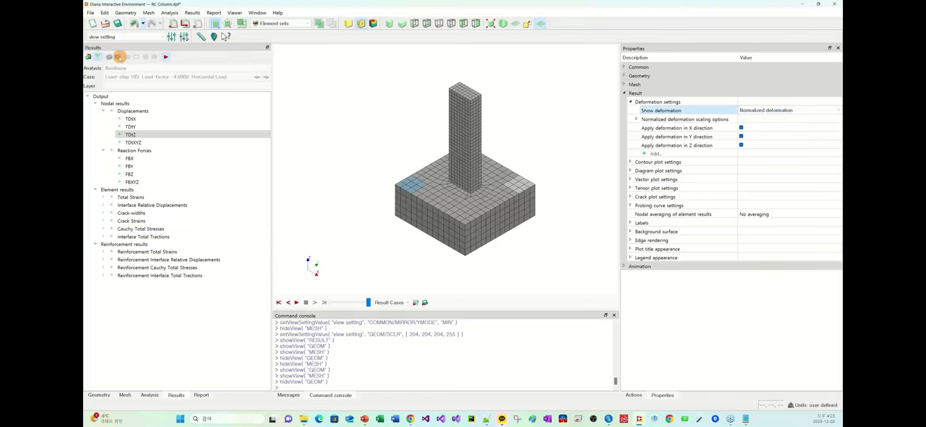
{"action": "left_click", "coordinate": [782, 112]}
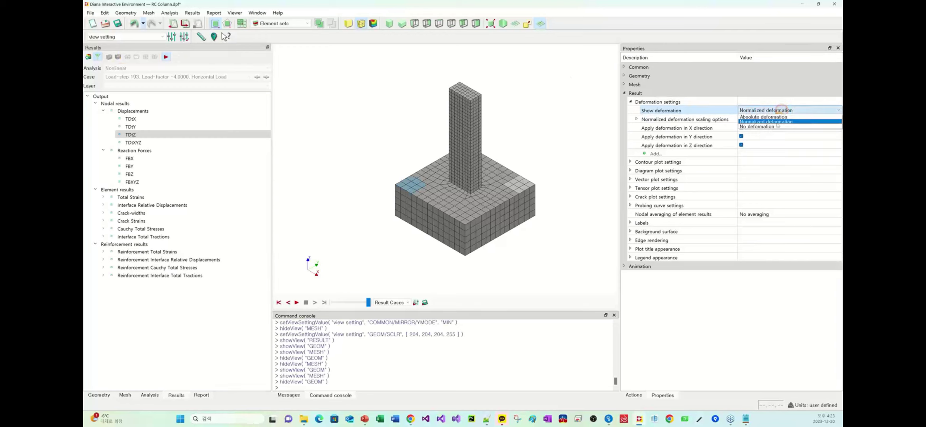
{"action": "left_click", "coordinate": [777, 122]}
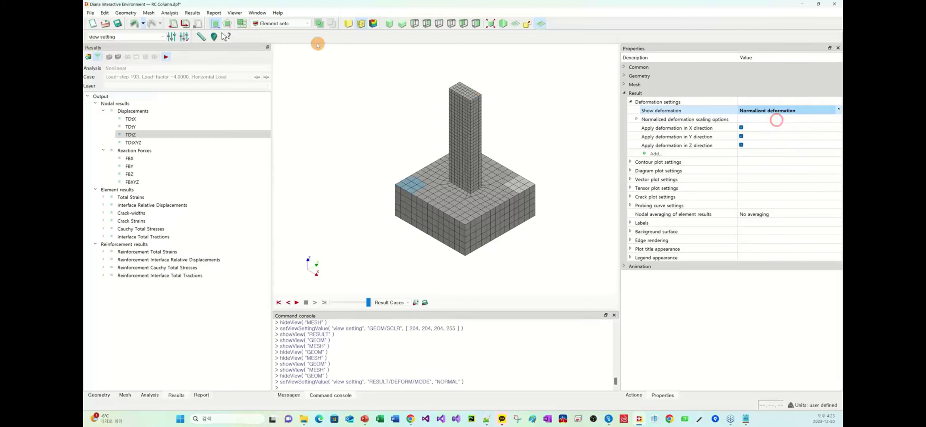
Step: Display the TDtZ displacement contour and view the deformed column from the front
{"action": "left_click", "coordinate": [143, 135]}
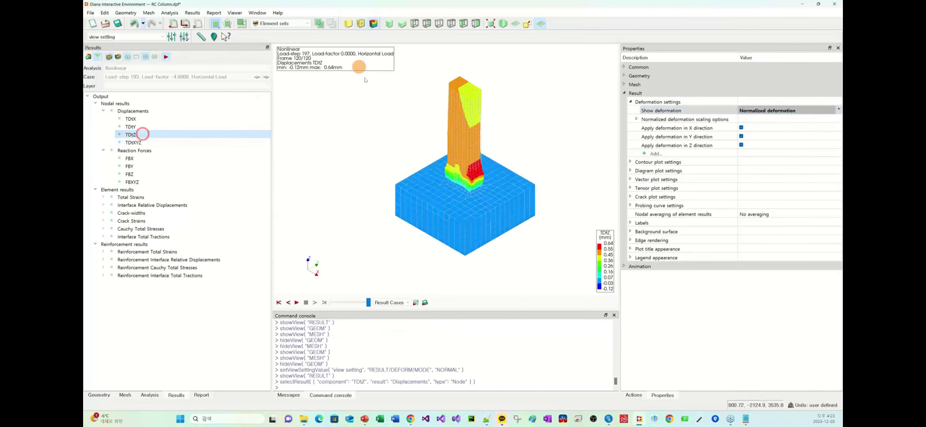
{"action": "left_click", "coordinate": [390, 24]}
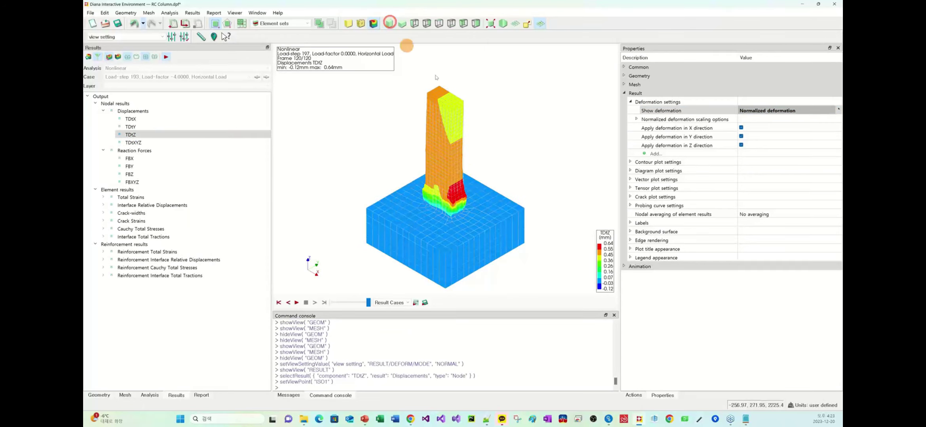
{"action": "left_click", "coordinate": [413, 23]}
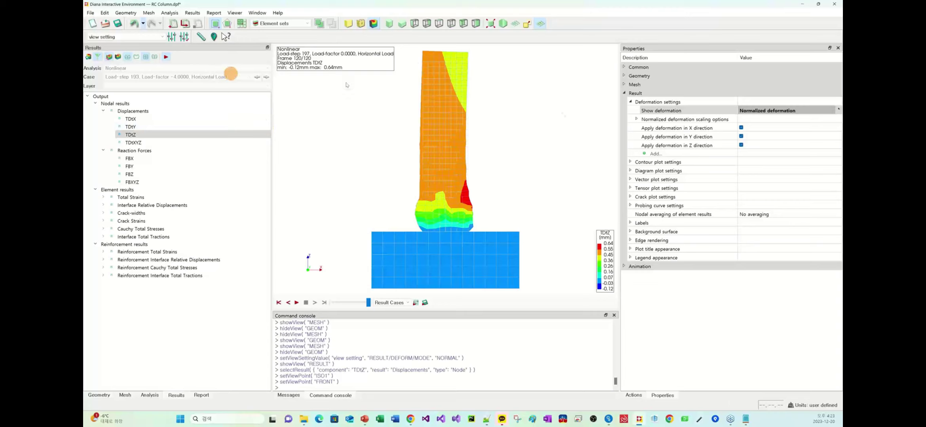
Step: Try the plot without deformation in the Y and Z directions, and re-enable both directions
{"action": "left_click", "coordinate": [741, 128]}
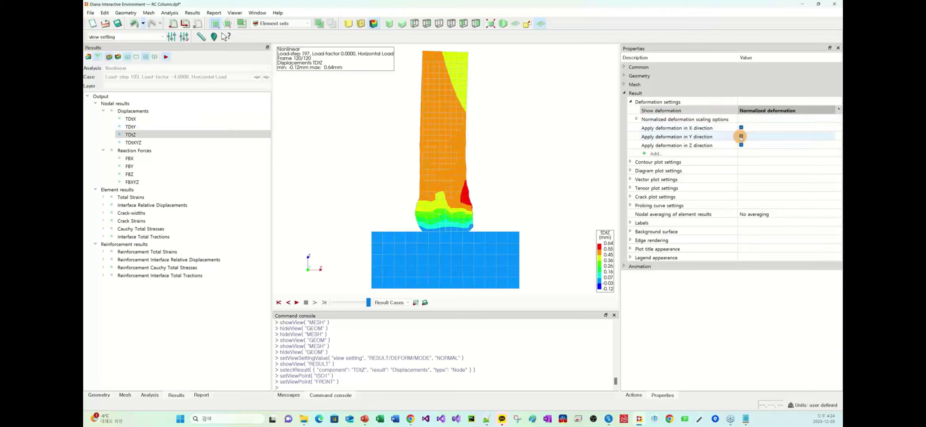
{"action": "left_click", "coordinate": [741, 137]}
{"action": "left_click", "coordinate": [741, 145]}
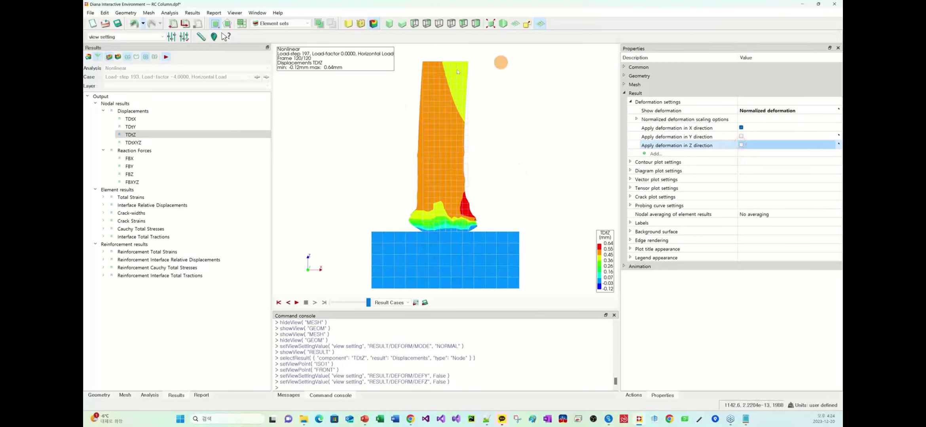
{"action": "left_click", "coordinate": [742, 145]}
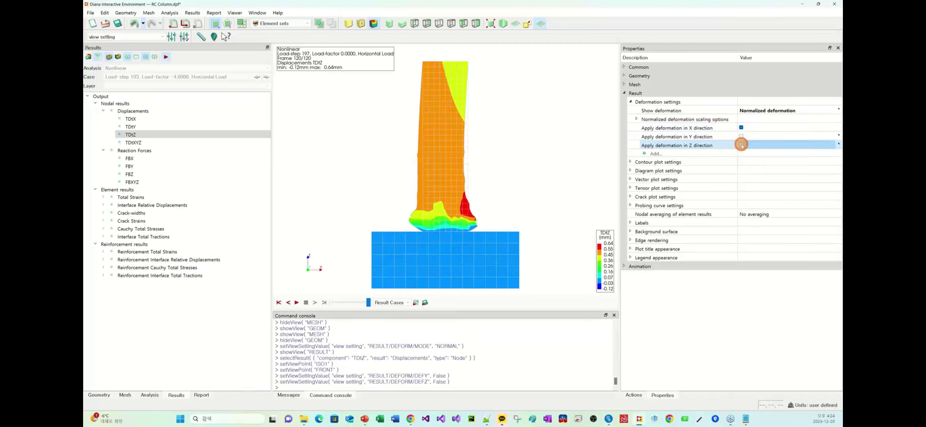
{"action": "left_click", "coordinate": [741, 137]}
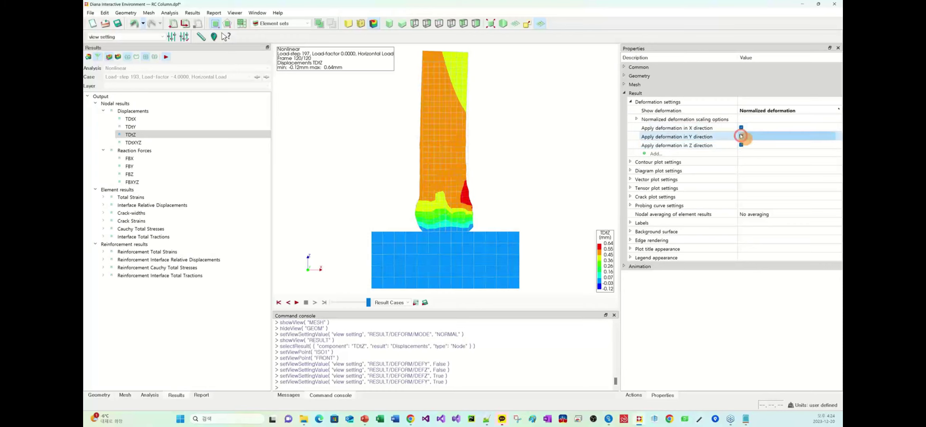
Step: Try the plot without deformation in the X and Y directions, and re-enable both directions
{"action": "left_click", "coordinate": [741, 127]}
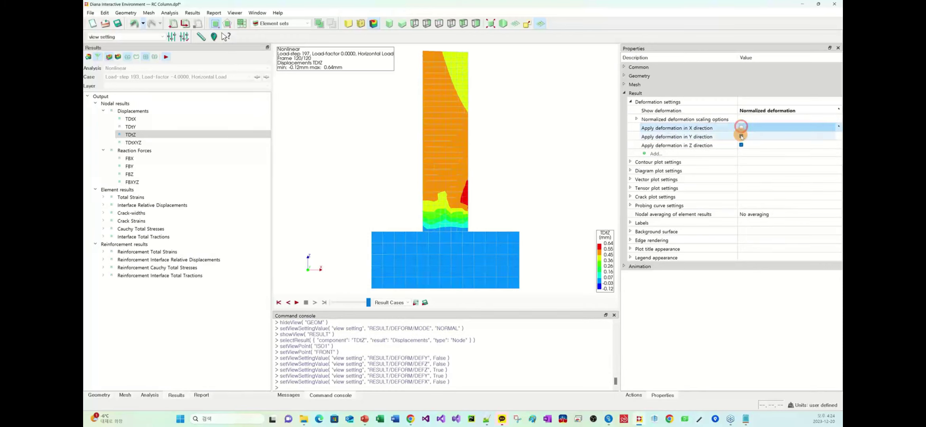
{"action": "left_click", "coordinate": [741, 136]}
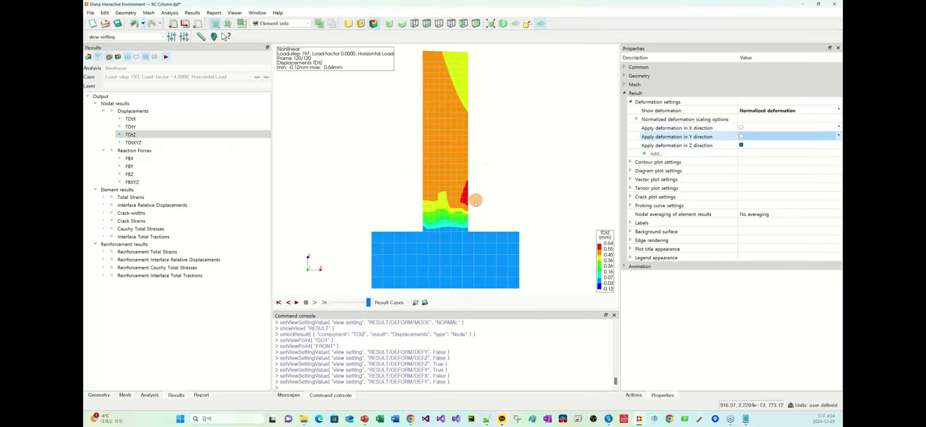
{"action": "left_click", "coordinate": [741, 128]}
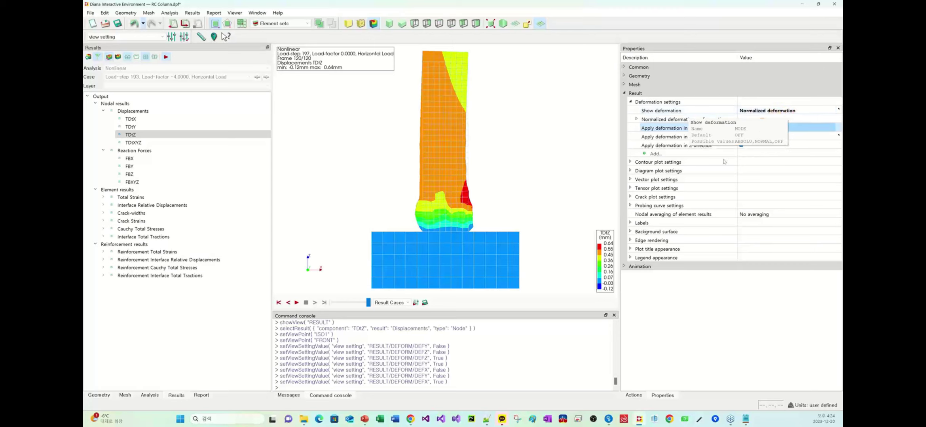
{"action": "left_click", "coordinate": [741, 136]}
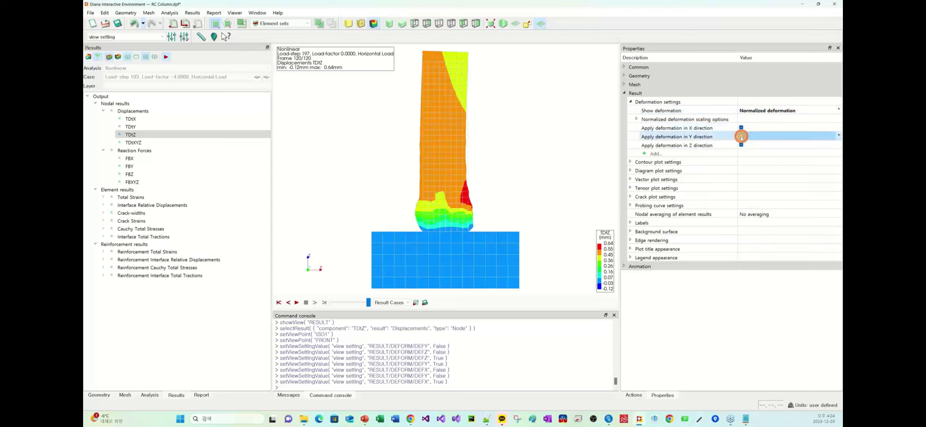
Step: Try 0.1 as the fraction of bounding box diagonal in the normalized deformation scaling options, and restore it to 0.05
{"action": "left_click", "coordinate": [630, 101]}
{"action": "left_click", "coordinate": [630, 102]}
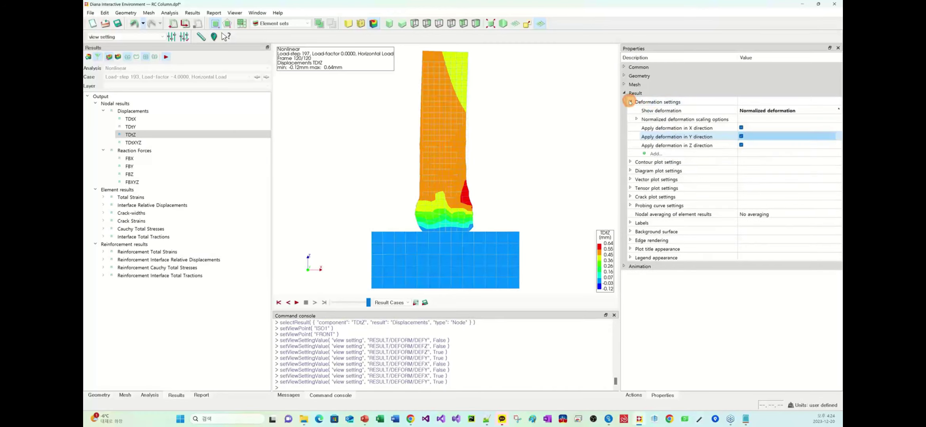
{"action": "left_click", "coordinate": [636, 119]}
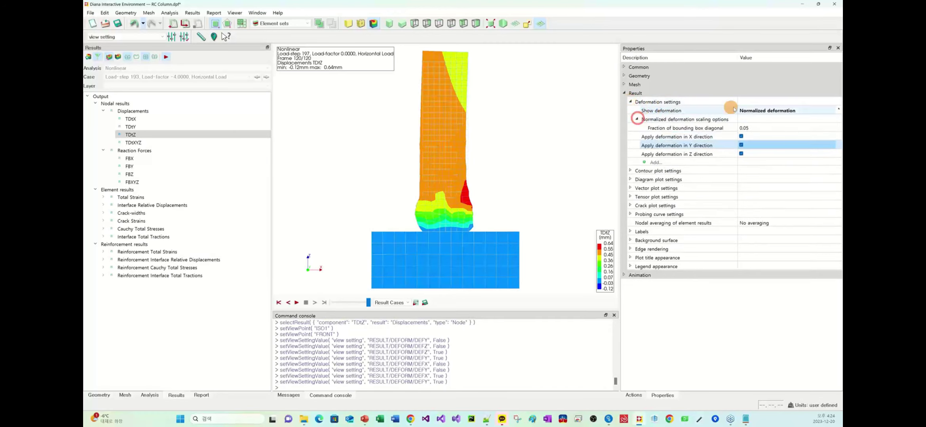
{"action": "double_click", "coordinate": [756, 127]}
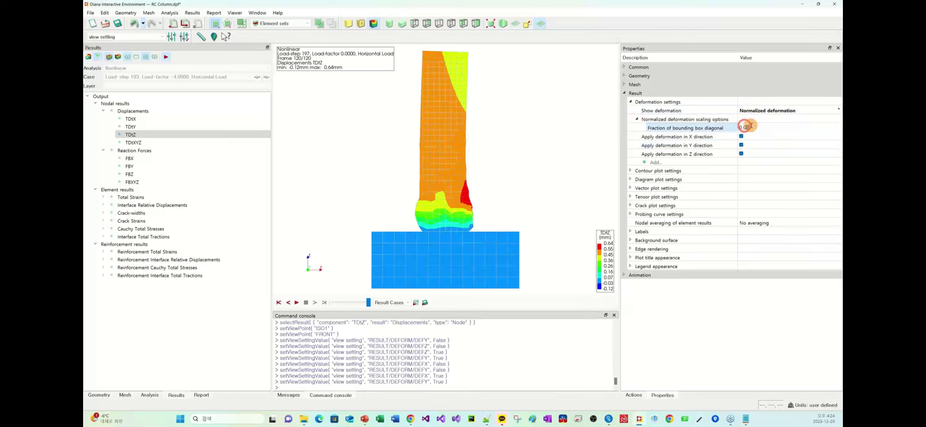
{"action": "left_click", "coordinate": [753, 85]}
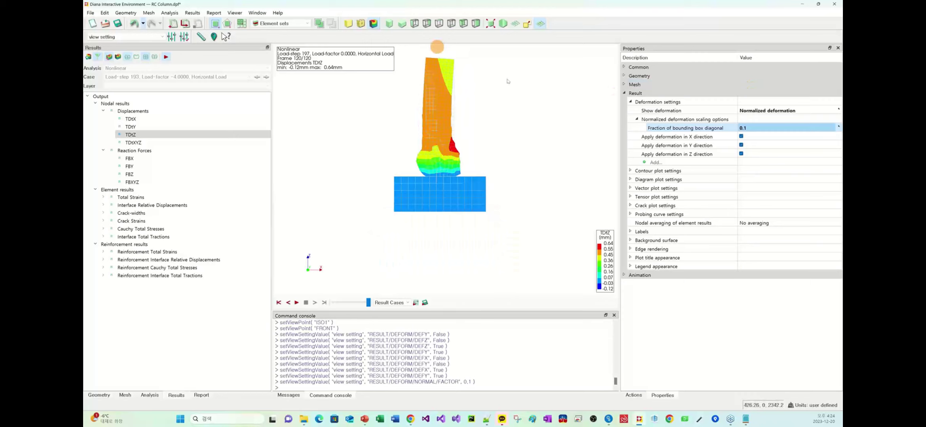
{"action": "left_click", "coordinate": [753, 128]}
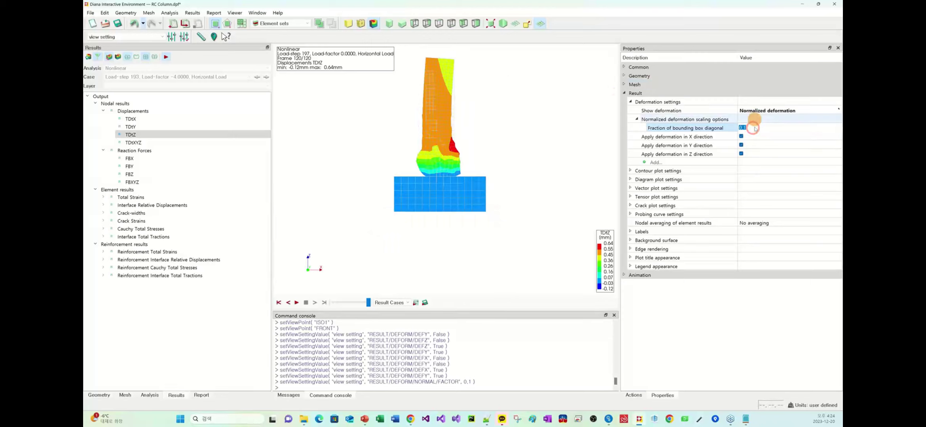
{"action": "type", "text": "0.05"}
{"action": "key", "text": "Return"}
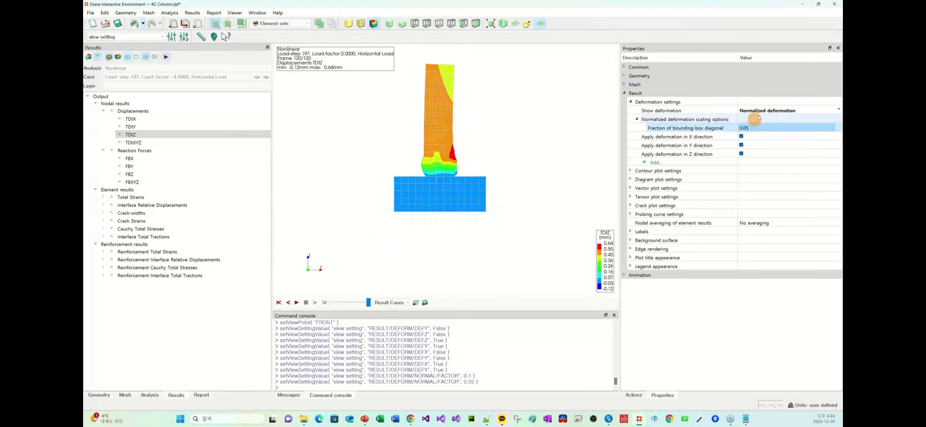
Step: Collapse the deformation settings, expand the contour plot settings, and set the color scale type to Continuous color scale
{"action": "left_click", "coordinate": [630, 102]}
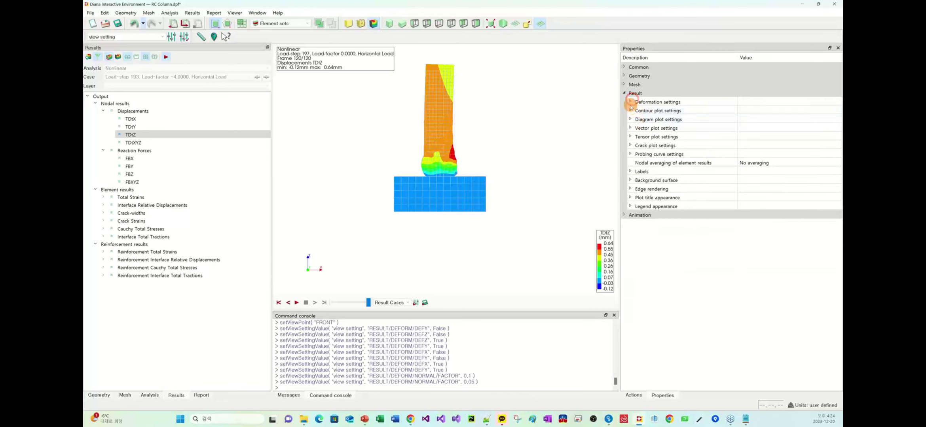
{"action": "left_click", "coordinate": [629, 111]}
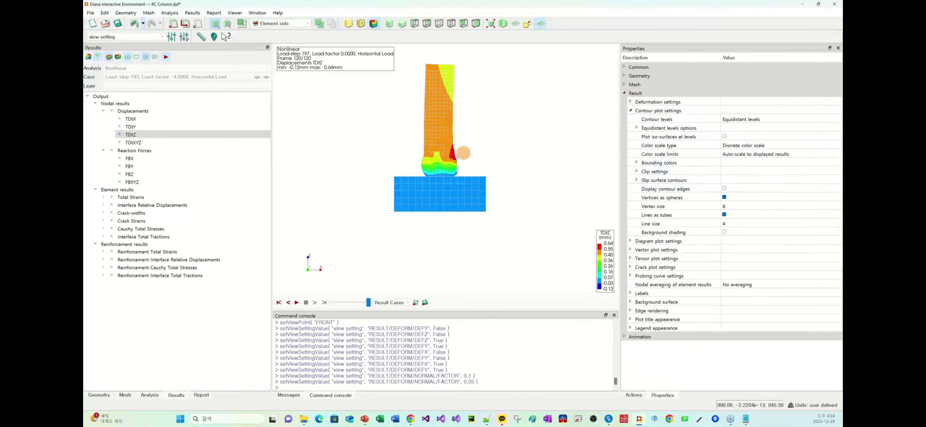
{"action": "scroll", "coordinate": [426, 138], "scroll_direction": "up", "scroll_amount": 2}
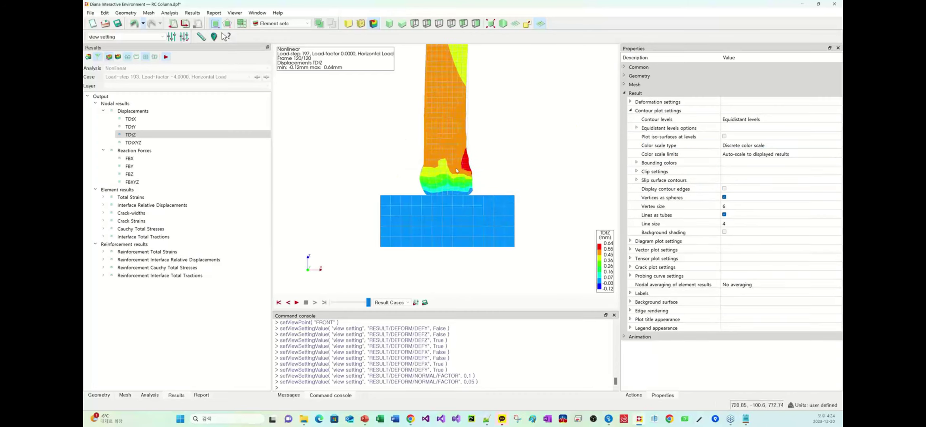
{"action": "scroll", "coordinate": [441, 162], "scroll_direction": "up", "scroll_amount": 3}
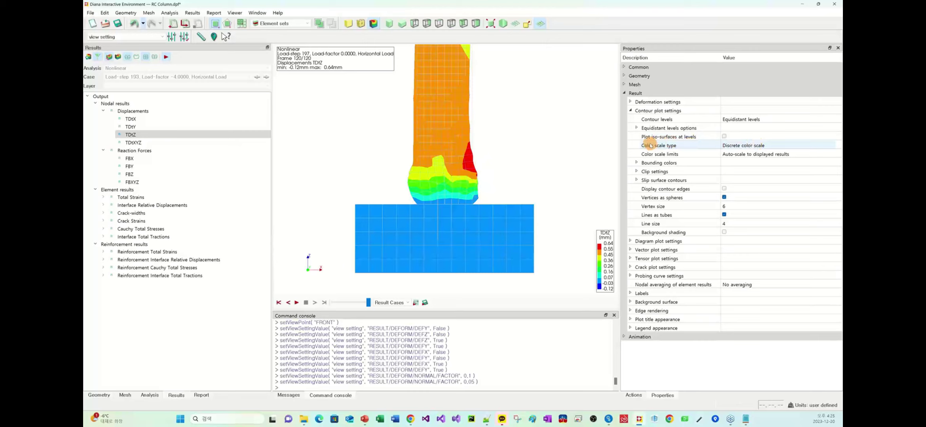
{"action": "left_click", "coordinate": [772, 145]}
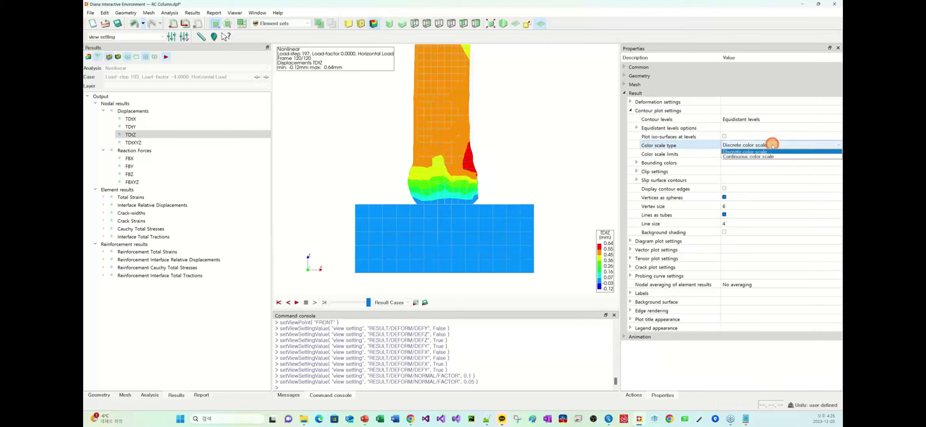
{"action": "left_click", "coordinate": [751, 157]}
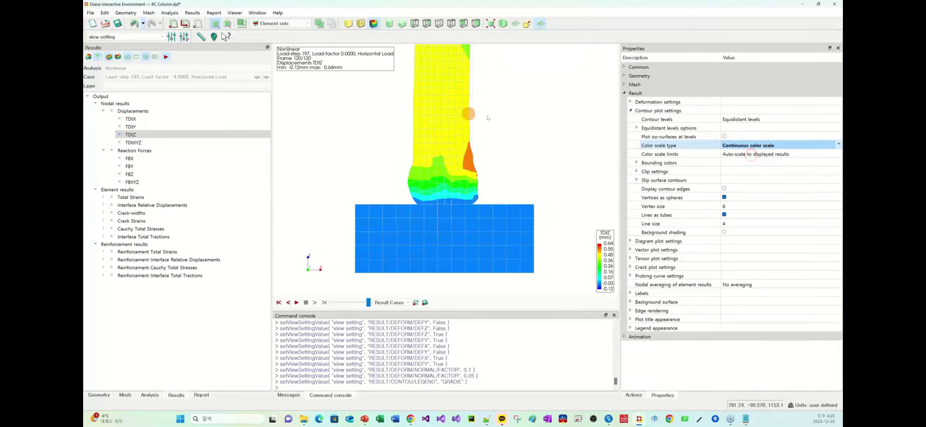
Step: Display the TDtY, TDtX and TDtXYZ displacement contours in turn, ending with TDtXYZ in the isometric view
{"action": "scroll", "coordinate": [429, 153], "scroll_direction": "down", "scroll_amount": 1}
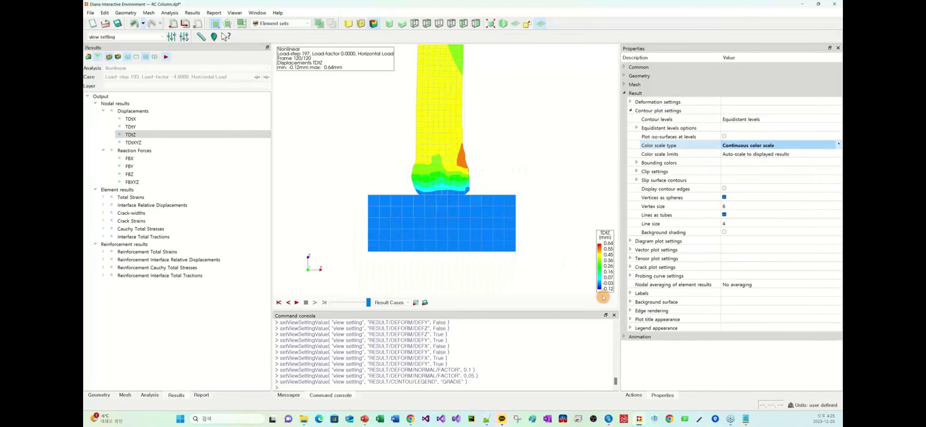
{"action": "scroll", "coordinate": [481, 144], "scroll_direction": "down", "scroll_amount": 1}
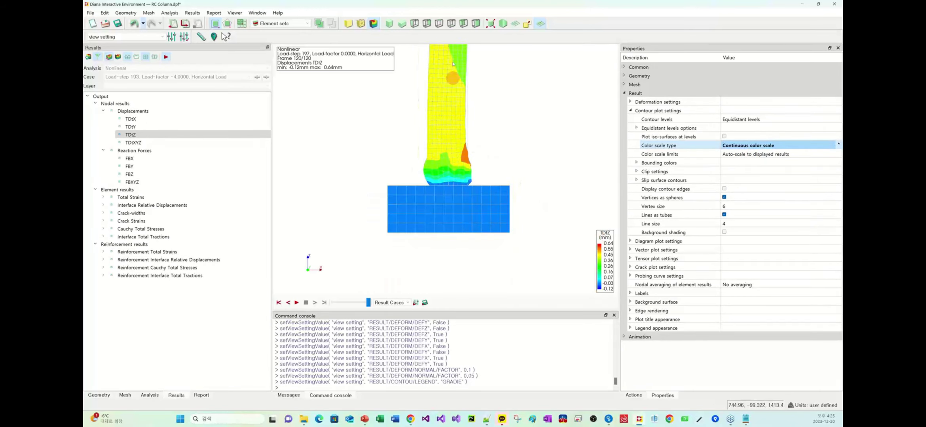
{"action": "left_click", "coordinate": [195, 127]}
{"action": "left_click", "coordinate": [156, 118]}
{"action": "left_click", "coordinate": [151, 143]}
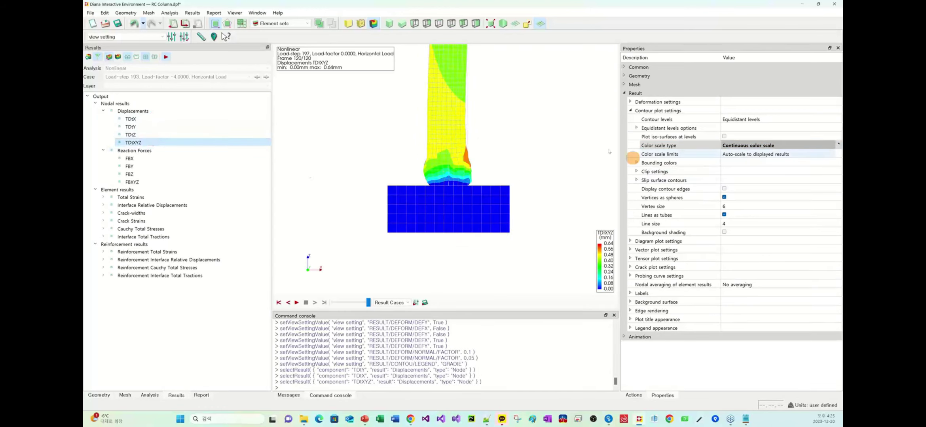
{"action": "scroll", "coordinate": [500, 114], "scroll_direction": "up", "scroll_amount": 1}
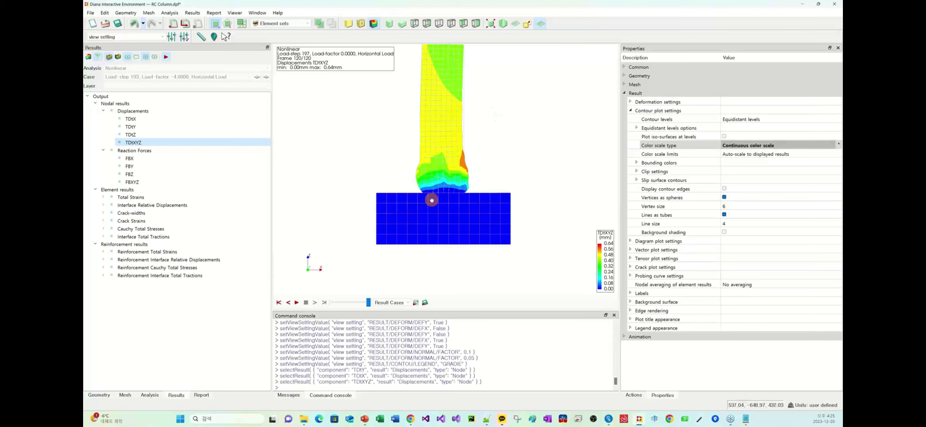
{"action": "left_click", "coordinate": [391, 25]}
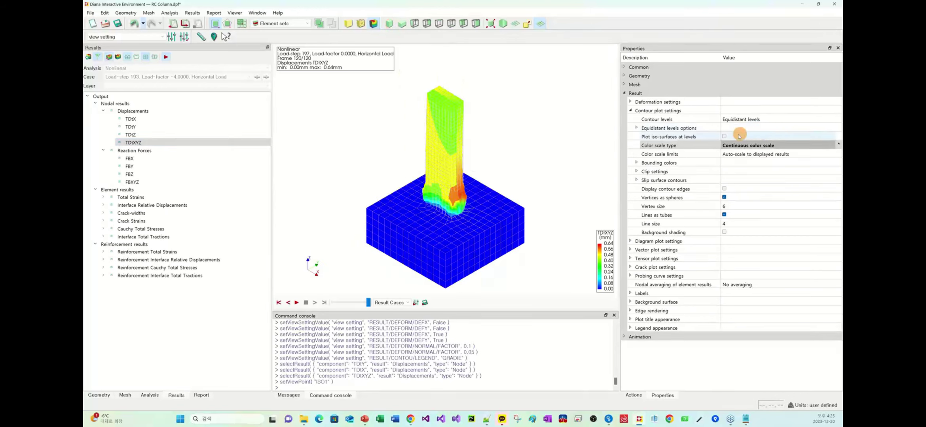
Step: Set the contour plot's color scale limits to Auto-scale to displayed results
{"action": "left_click", "coordinate": [669, 154]}
{"action": "left_click", "coordinate": [760, 154]}
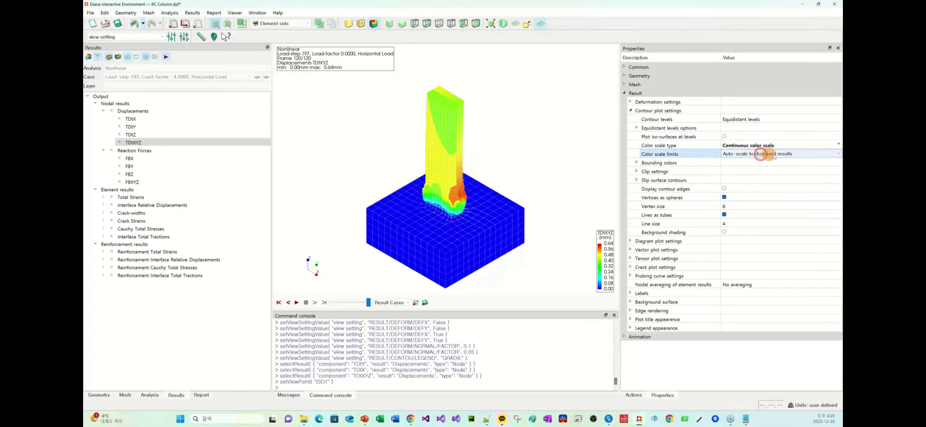
{"action": "left_click", "coordinate": [773, 155]}
{"action": "left_click", "coordinate": [767, 161]}
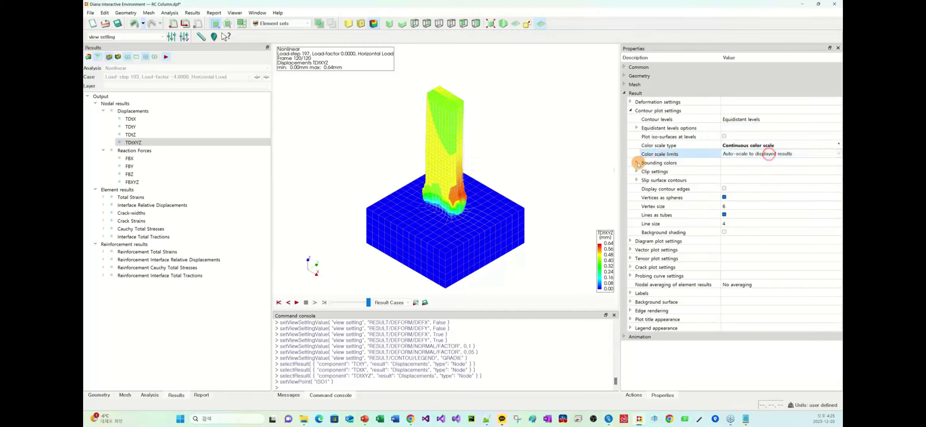
Step: Examine the continuous TDtXYZ contour up close around the column base from several angles, and return to the isometric view
{"action": "scroll", "coordinate": [462, 198], "scroll_direction": "up", "scroll_amount": 5}
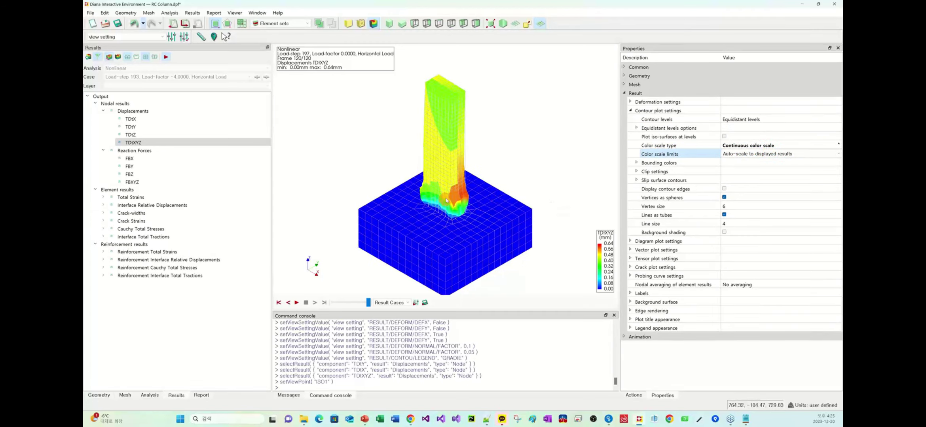
{"action": "scroll", "coordinate": [462, 198], "scroll_direction": "up", "scroll_amount": 2}
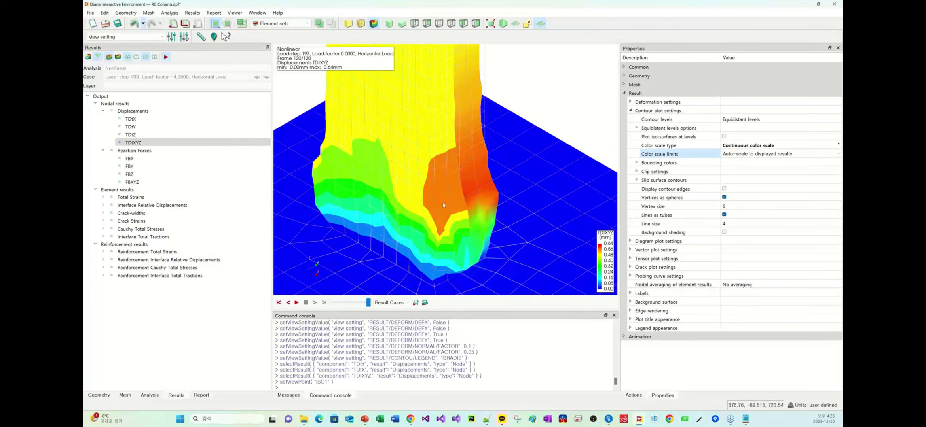
{"action": "scroll", "coordinate": [459, 208], "scroll_direction": "up", "scroll_amount": 4}
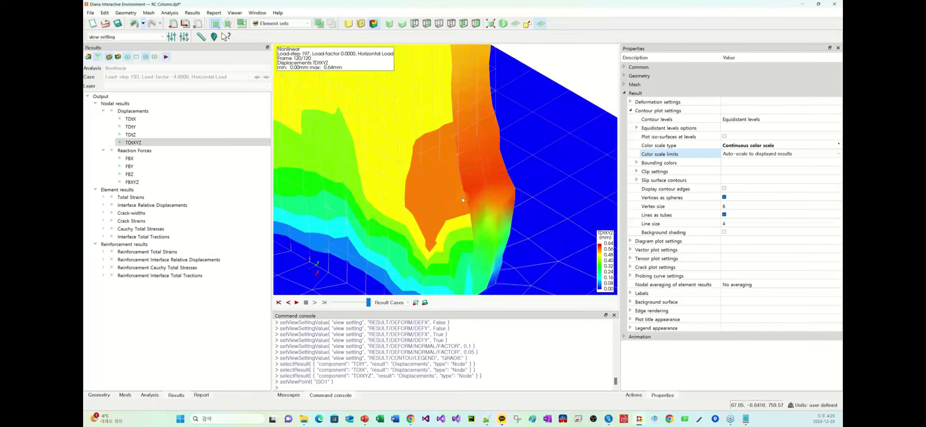
{"action": "scroll", "coordinate": [459, 208], "scroll_direction": "down", "scroll_amount": 2}
{"action": "middle_click_drag", "start_coordinate": [476, 241], "coordinate": [310, 232]}
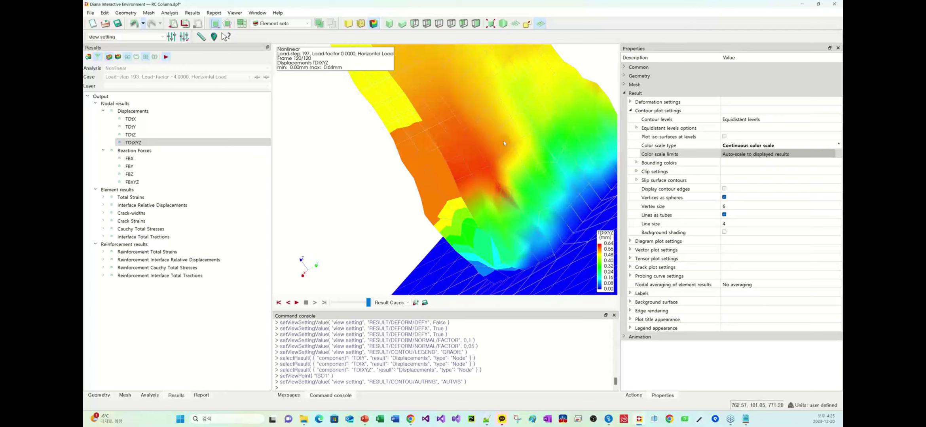
{"action": "middle_click_drag", "start_coordinate": [421, 166], "coordinate": [359, 173]}
{"action": "scroll", "coordinate": [428, 133], "scroll_direction": "down", "scroll_amount": 5}
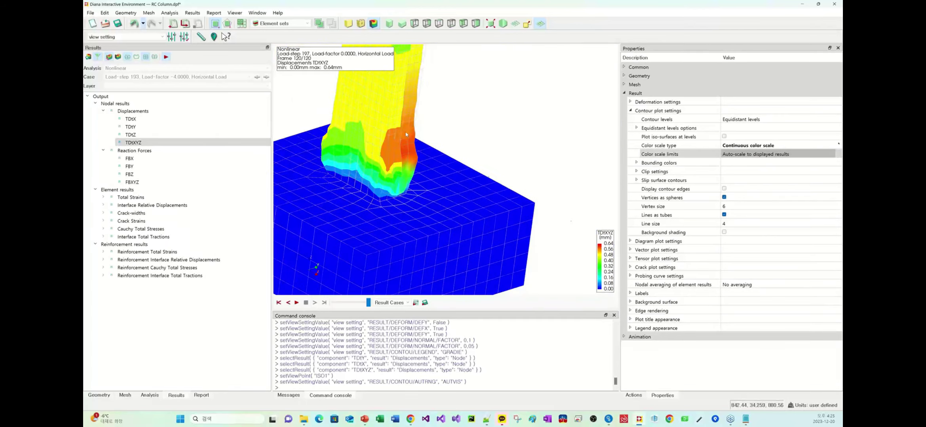
{"action": "middle_click_drag", "start_coordinate": [429, 133], "coordinate": [459, 163]}
{"action": "middle_click_drag", "start_coordinate": [452, 168], "coordinate": [418, 150]}
{"action": "left_click", "coordinate": [390, 23]}
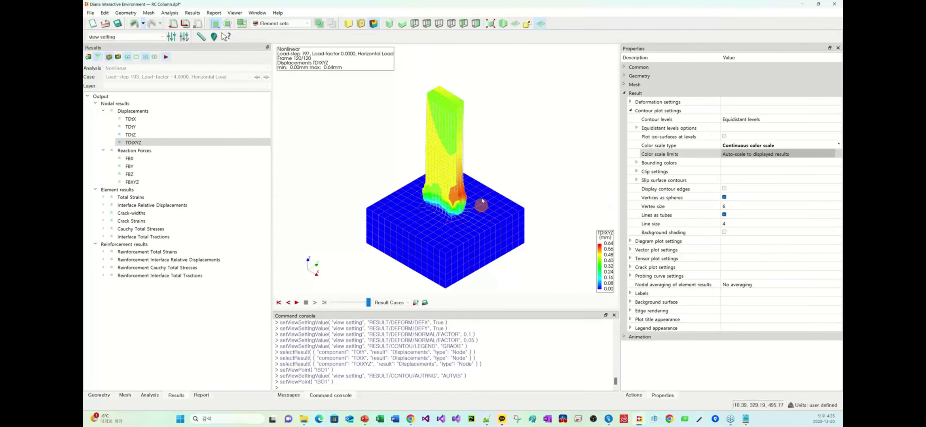
Step: Tilt the model to show the column's other side and set the color scale type to Discrete color scale
{"action": "mouse_move", "coordinate": [481, 218]}
{"action": "middle_mouse_down"}
{"action": "mouse_move", "coordinate": [411, 240]}
{"action": "mouse_move", "coordinate": [496, 210]}
{"action": "middle_mouse_up"}
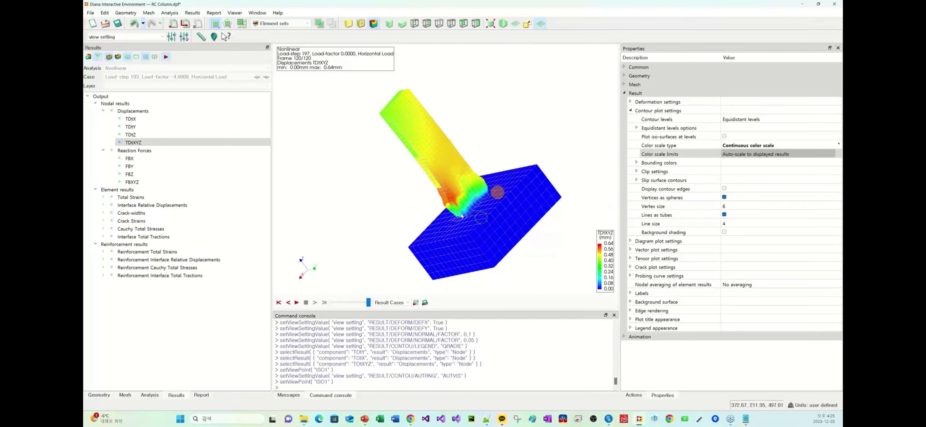
{"action": "left_click", "coordinate": [769, 146]}
{"action": "left_click", "coordinate": [755, 145]}
{"action": "left_click", "coordinate": [756, 152]}
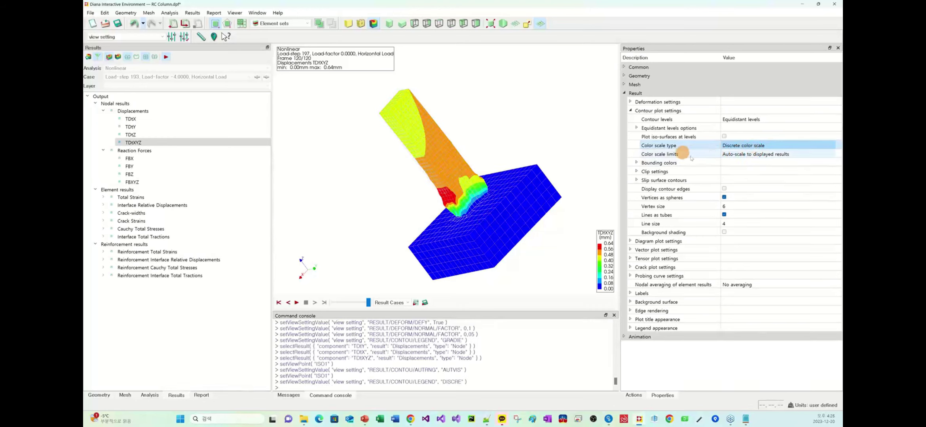
Step: Try Specified values as the color scale limits, look at its minimum and maximum options, and restore Auto-scale to displayed results
{"action": "left_click", "coordinate": [760, 154]}
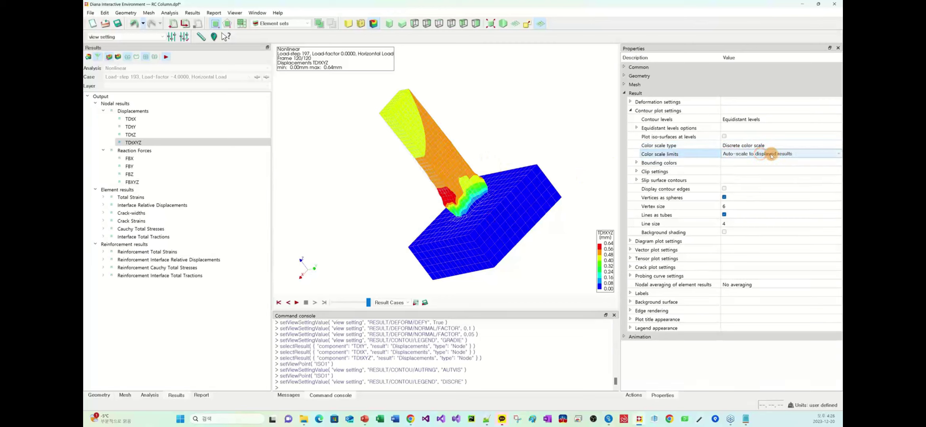
{"action": "left_click", "coordinate": [770, 154]}
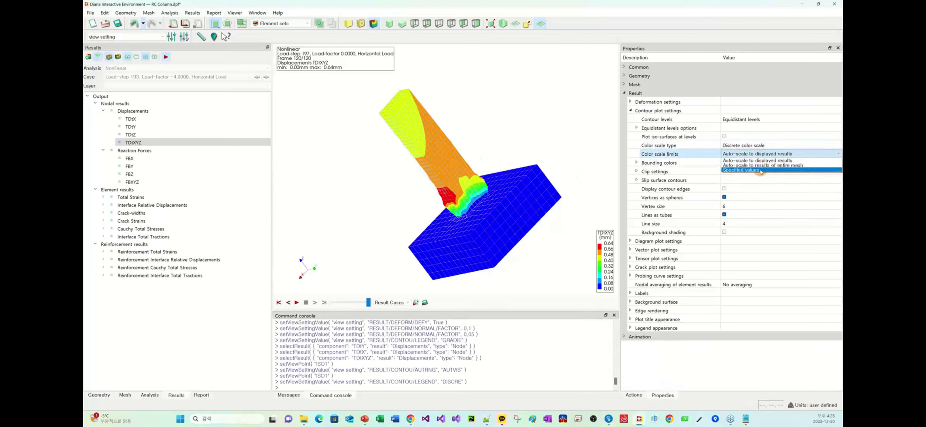
{"action": "left_click", "coordinate": [760, 171]}
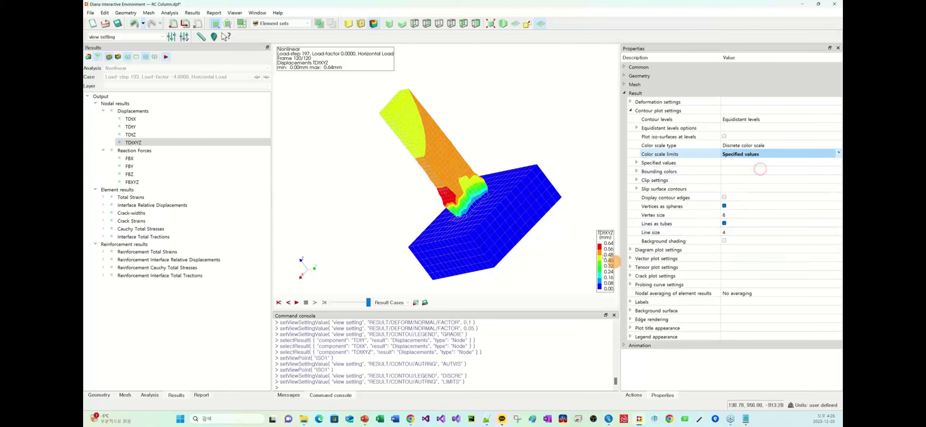
{"action": "left_click", "coordinate": [760, 153]}
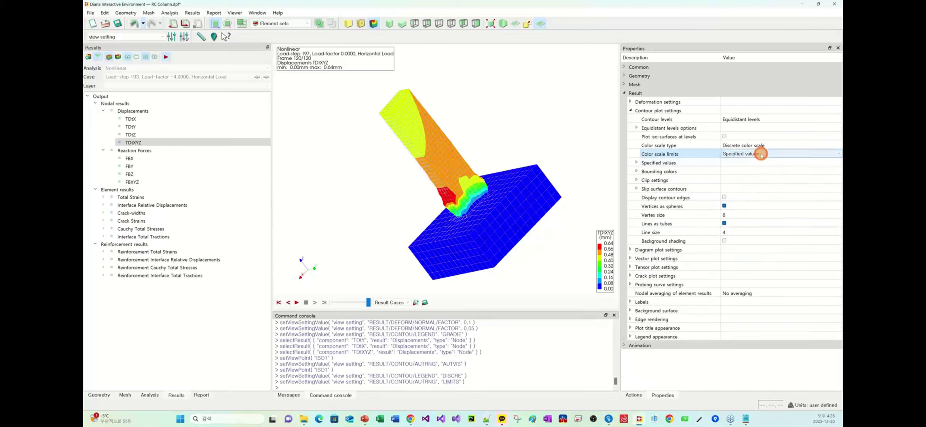
{"action": "left_click", "coordinate": [754, 170]}
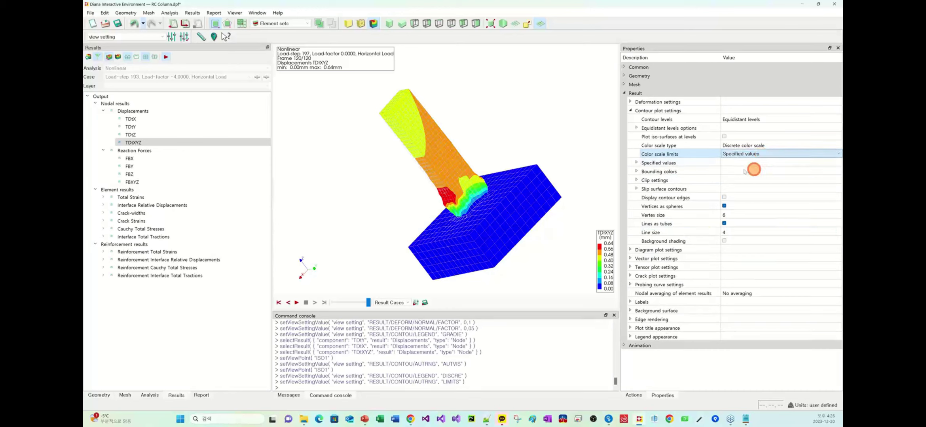
{"action": "left_click", "coordinate": [636, 163]}
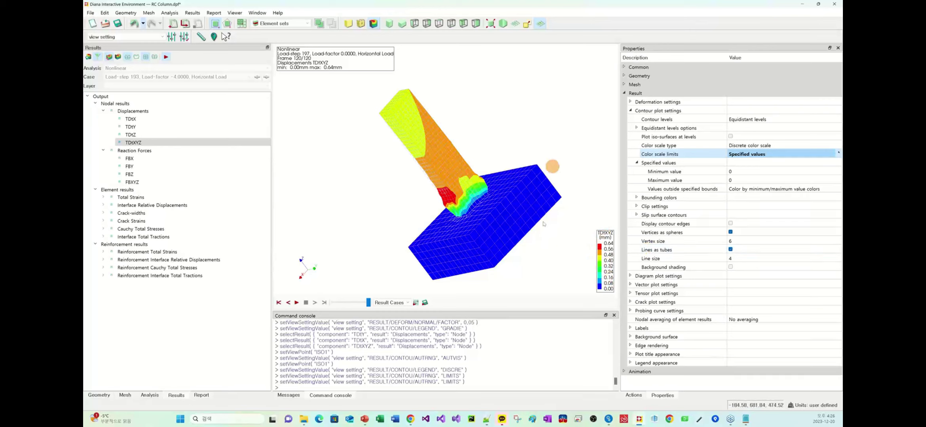
{"action": "left_click", "coordinate": [637, 162]}
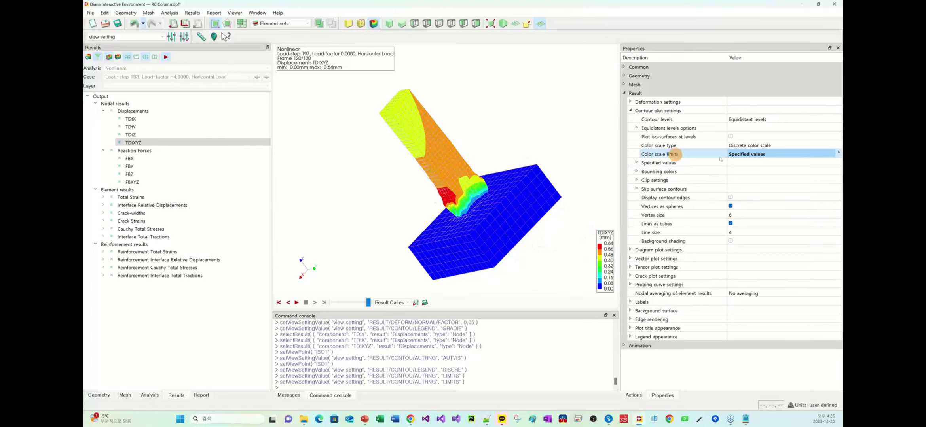
{"action": "left_click", "coordinate": [744, 155]}
{"action": "left_click", "coordinate": [743, 155]}
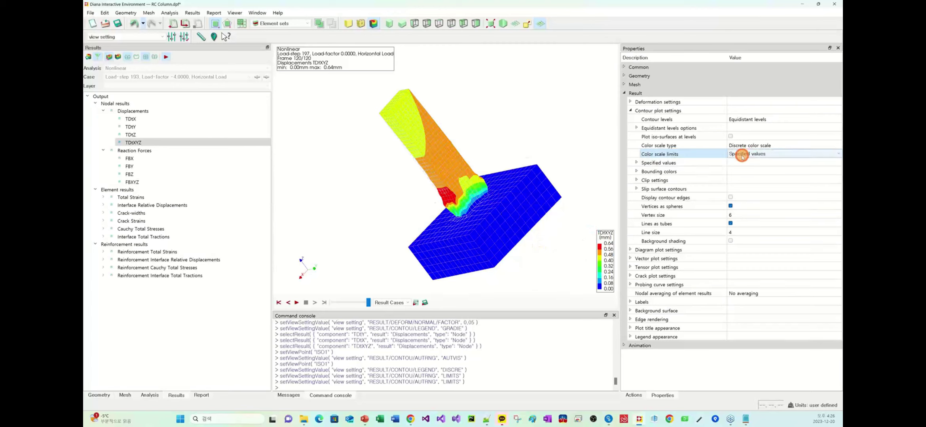
{"action": "left_click", "coordinate": [743, 156]}
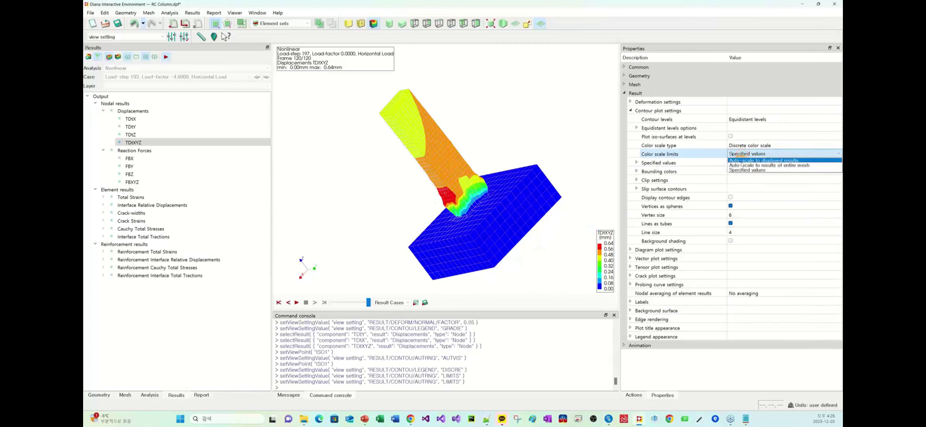
{"action": "left_click", "coordinate": [731, 161]}
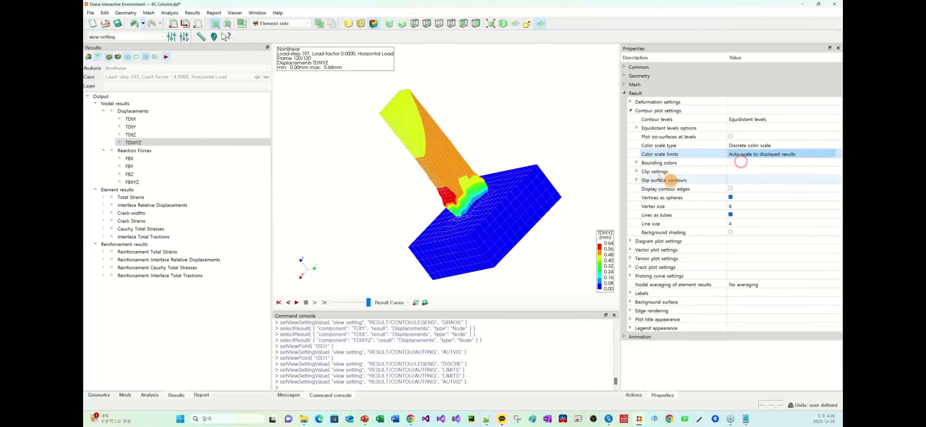
Step: Expand the clip settings, switch to the isometric view, and add a clipping plane
{"action": "left_click", "coordinate": [636, 172]}
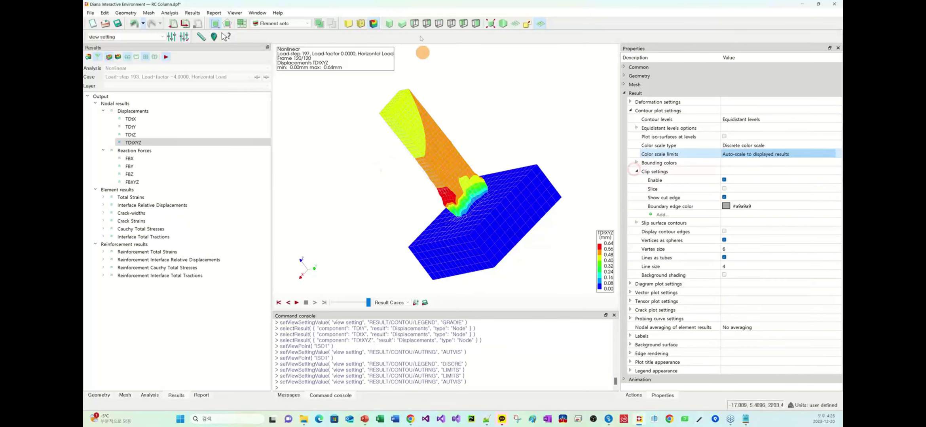
{"action": "left_click", "coordinate": [389, 23]}
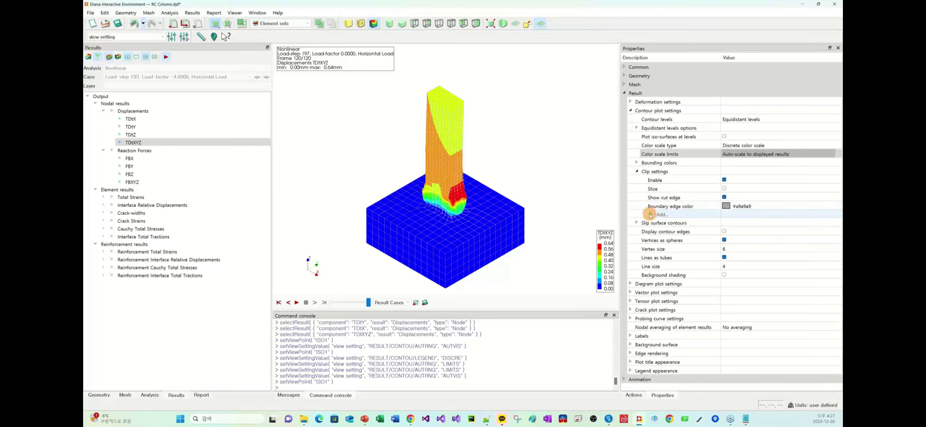
{"action": "left_click", "coordinate": [650, 215]}
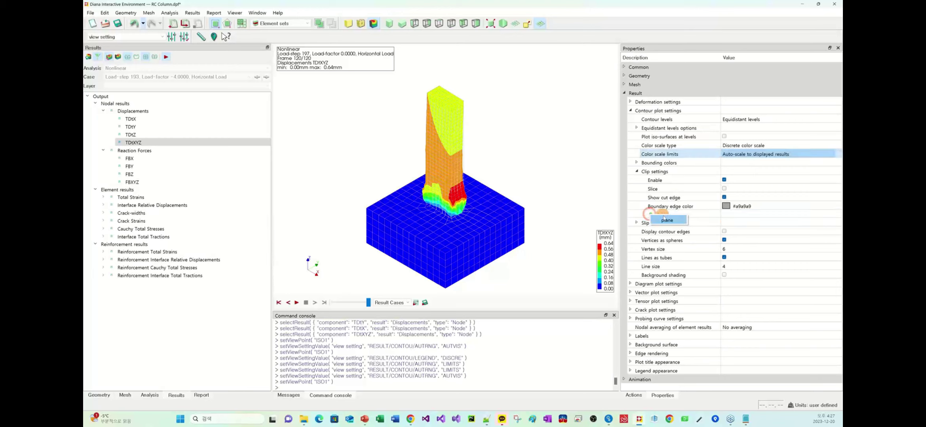
{"action": "left_click", "coordinate": [664, 216]}
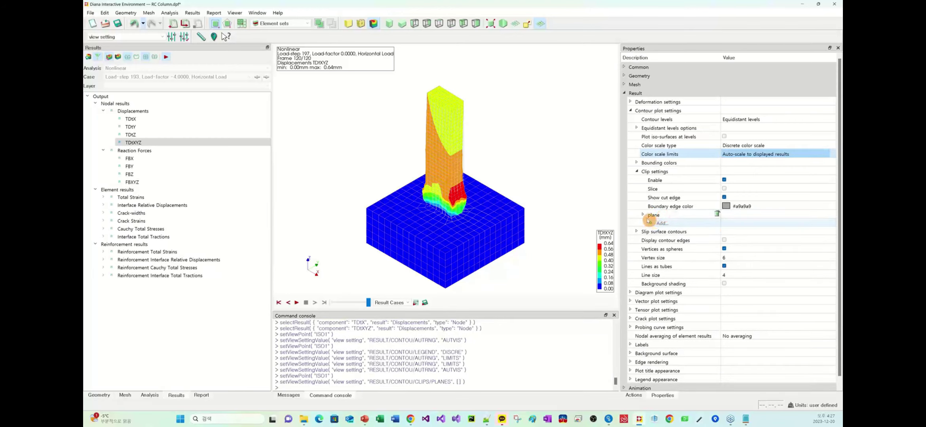
Step: Add a second clipping plane to the contour plot and delete it again
{"action": "left_click", "coordinate": [641, 214]}
{"action": "left_click", "coordinate": [642, 215]}
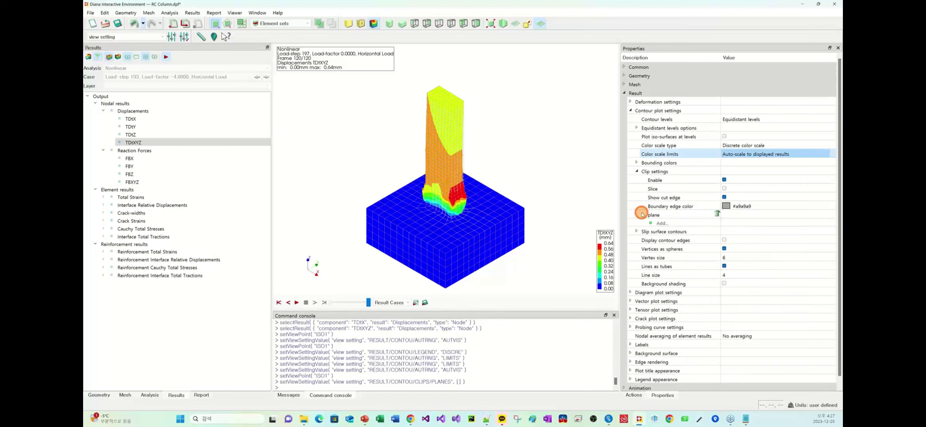
{"action": "left_click", "coordinate": [641, 215]}
{"action": "left_click", "coordinate": [642, 215]}
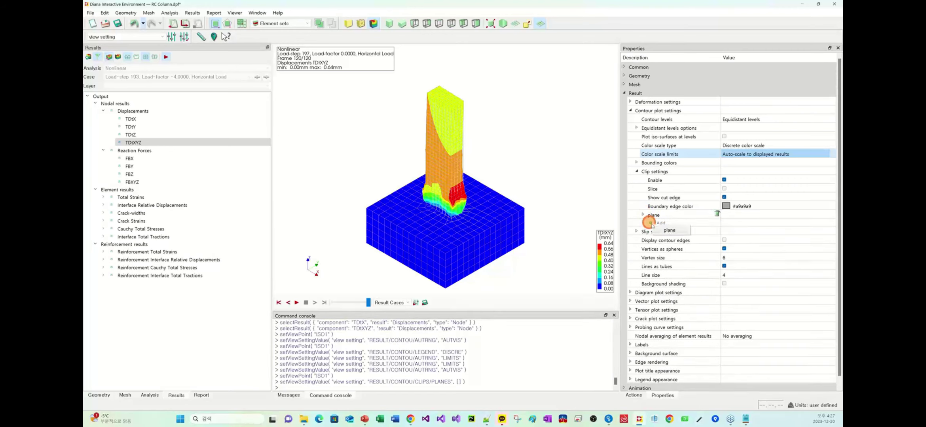
{"action": "left_click", "coordinate": [672, 230]}
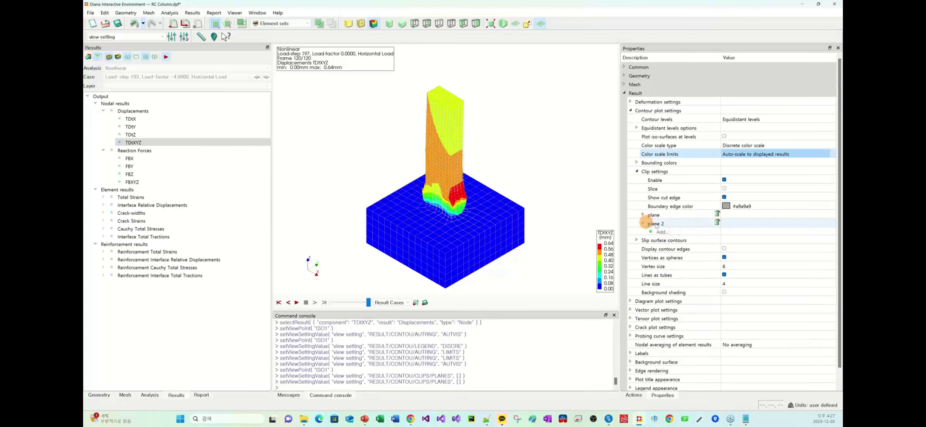
{"action": "left_click", "coordinate": [717, 223]}
Step: Expand the clipping plane's properties and set its location to 600, 0, 500 mm
{"action": "left_click", "coordinate": [643, 215]}
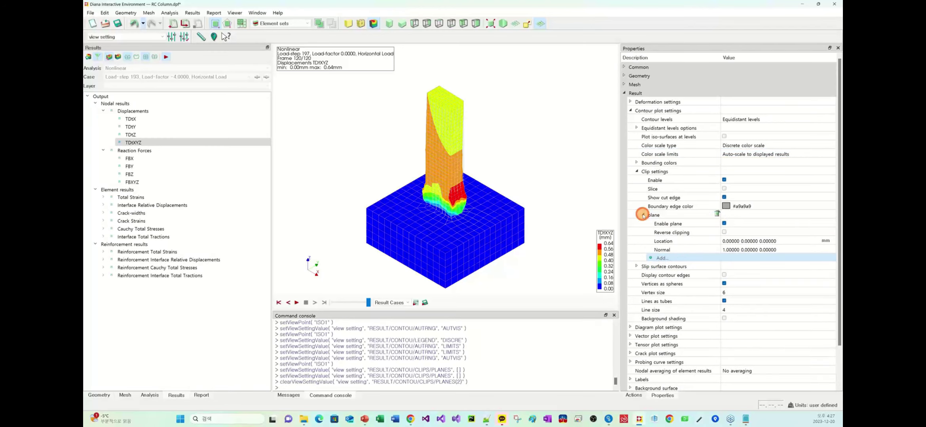
{"action": "left_click", "coordinate": [759, 242]}
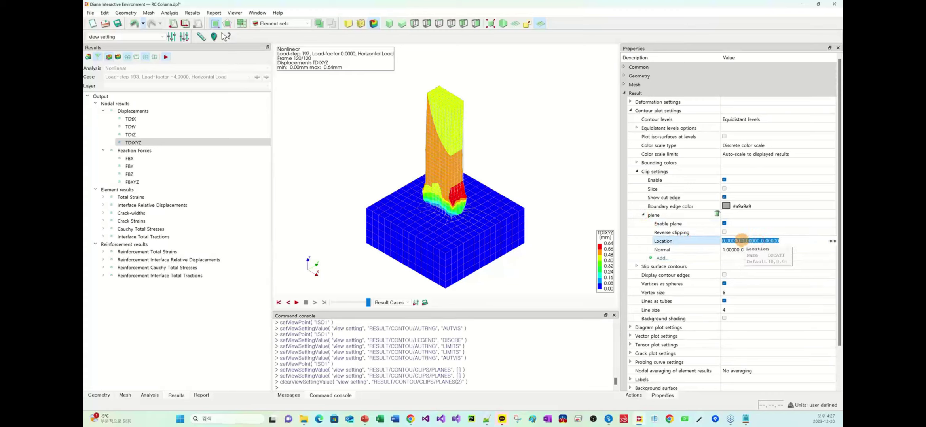
{"action": "left_click", "coordinate": [728, 243]}
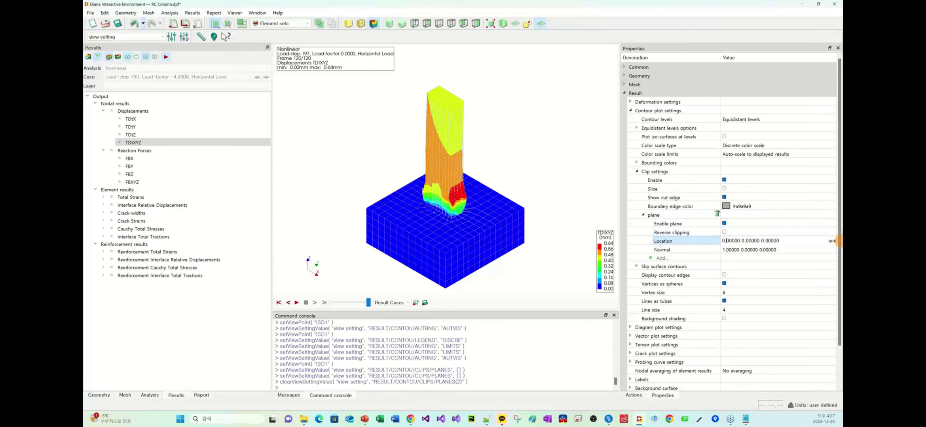
{"action": "left_click", "coordinate": [723, 241]}
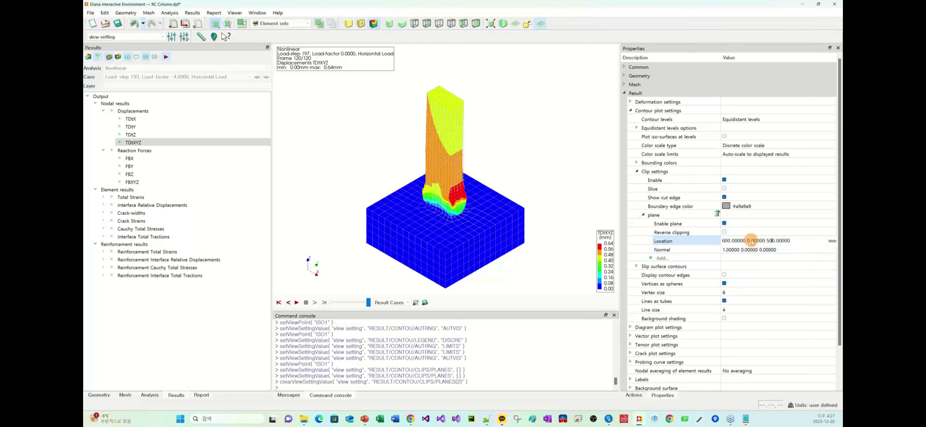
{"action": "key", "text": "Return"}
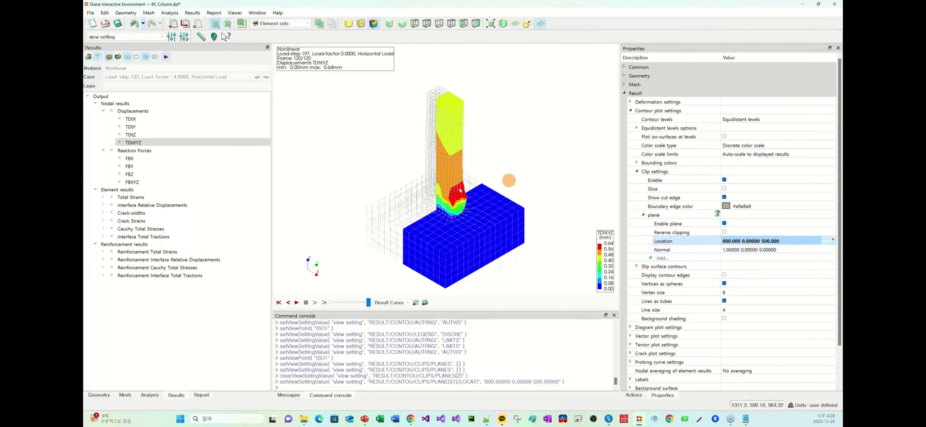
Step: Inspect the cut face from another angle and set the clipping plane's X location to 700 mm
{"action": "middle_click_drag", "start_coordinate": [419, 195], "coordinate": [460, 110]}
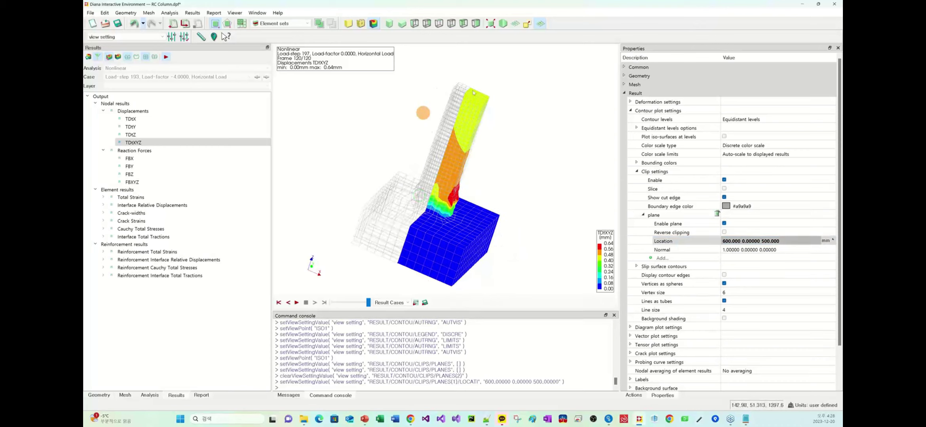
{"action": "left_click", "coordinate": [726, 242]}
{"action": "double_click", "coordinate": [726, 242]}
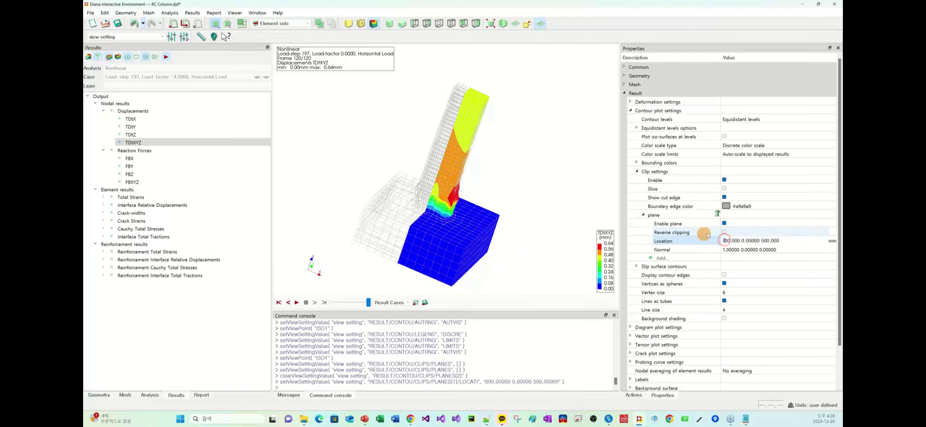
{"action": "type", "text": "700"}
{"action": "key", "text": "Return"}
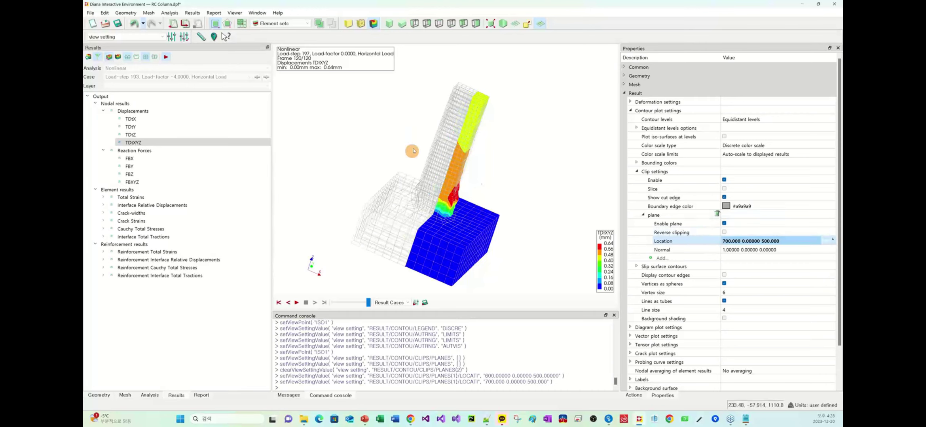
Step: Orbit the clipped column to another angle and start editing the clipping plane interactively in the model view
{"action": "mouse_move", "coordinate": [445, 187]}
{"action": "middle_mouse_down"}
{"action": "mouse_move", "coordinate": [480, 189]}
{"action": "mouse_move", "coordinate": [427, 194]}
{"action": "mouse_move", "coordinate": [460, 206]}
{"action": "middle_mouse_up"}
{"action": "left_click_drag", "start_coordinate": [522, 220], "coordinate": [459, 232]}
{"action": "left_click", "coordinate": [761, 243]}
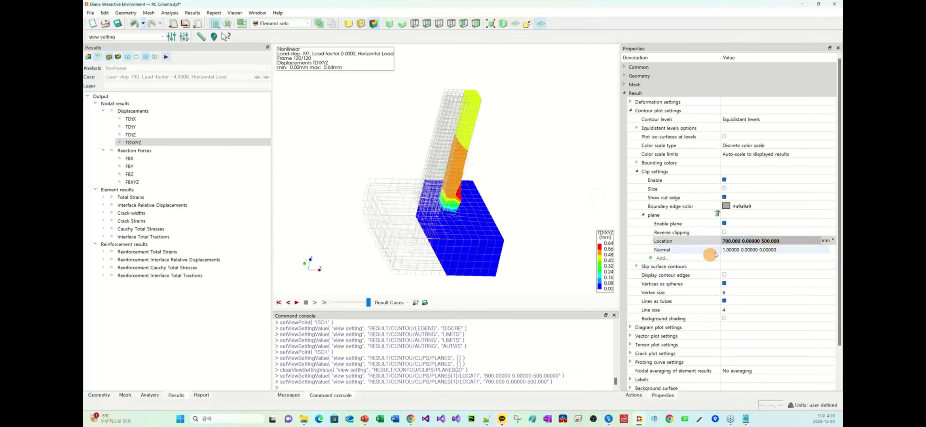
{"action": "left_click", "coordinate": [449, 237]}
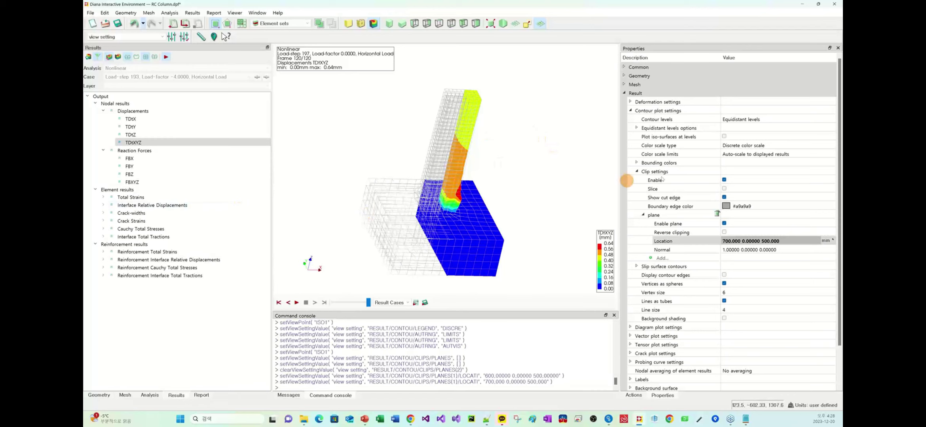
{"action": "right_click", "coordinate": [509, 121]}
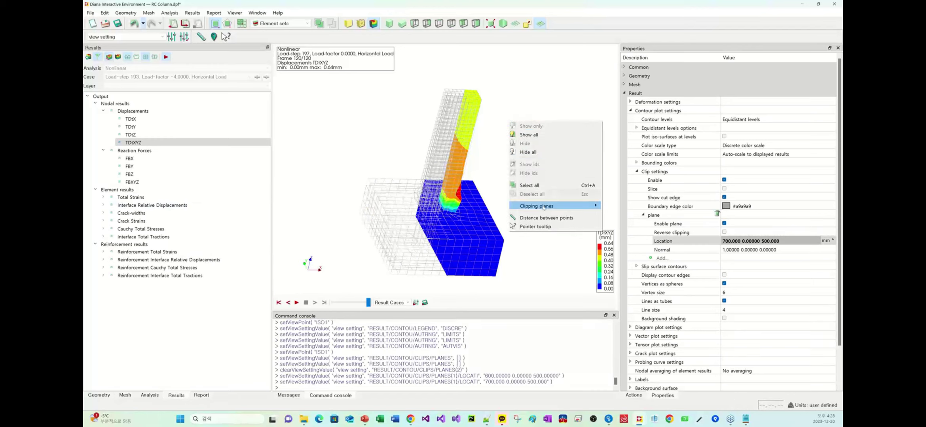
{"action": "mouse_move", "coordinate": [544, 207]}
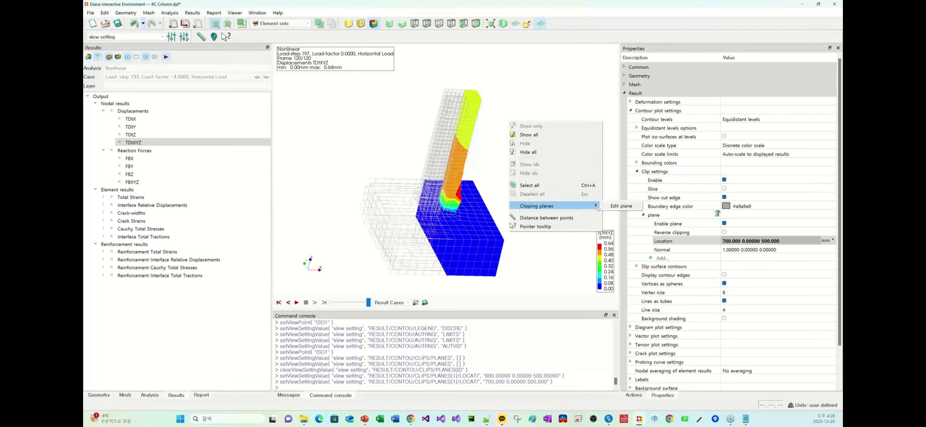
{"action": "left_click", "coordinate": [620, 207]}
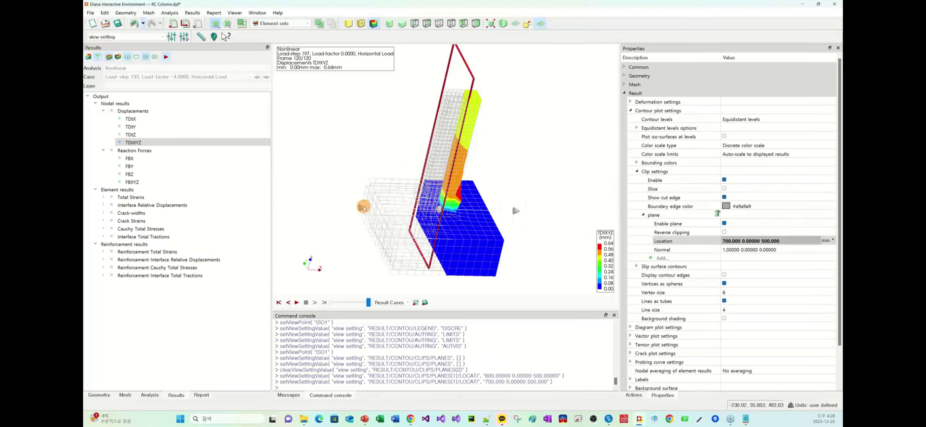
Step: Tilt and shift the clipping plane freehand to about 579, 137, 841 mm with normal about -0.59, -0.13, 0.79
{"action": "left_click_drag", "start_coordinate": [364, 207], "coordinate": [452, 159]}
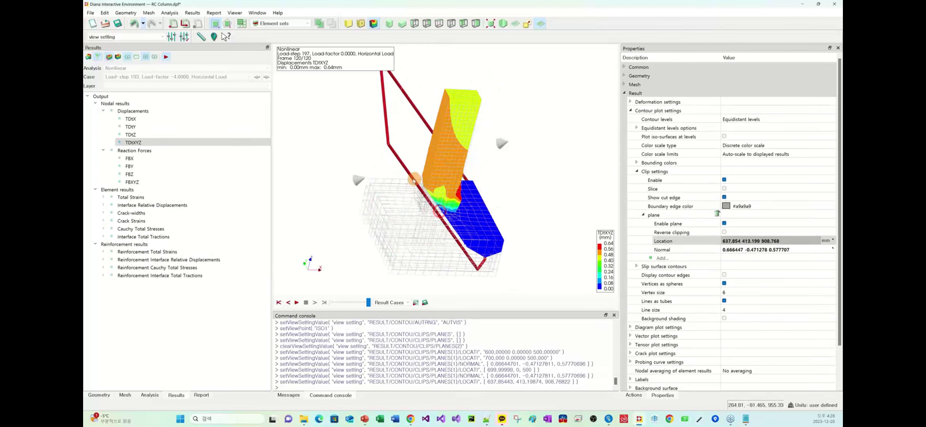
{"action": "left_click_drag", "start_coordinate": [414, 179], "coordinate": [358, 179]}
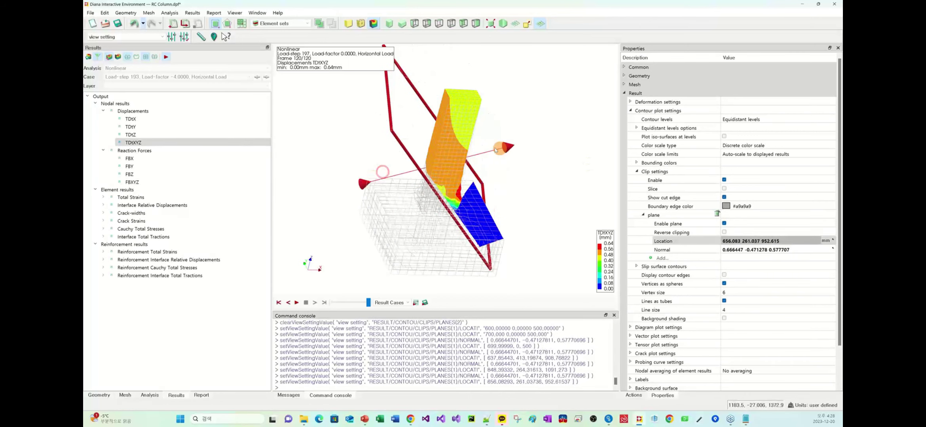
{"action": "left_click_drag", "start_coordinate": [495, 149], "coordinate": [406, 97]}
{"action": "left_click_drag", "start_coordinate": [443, 174], "coordinate": [429, 187]}
{"action": "middle_click_drag", "start_coordinate": [415, 192], "coordinate": [573, 193]}
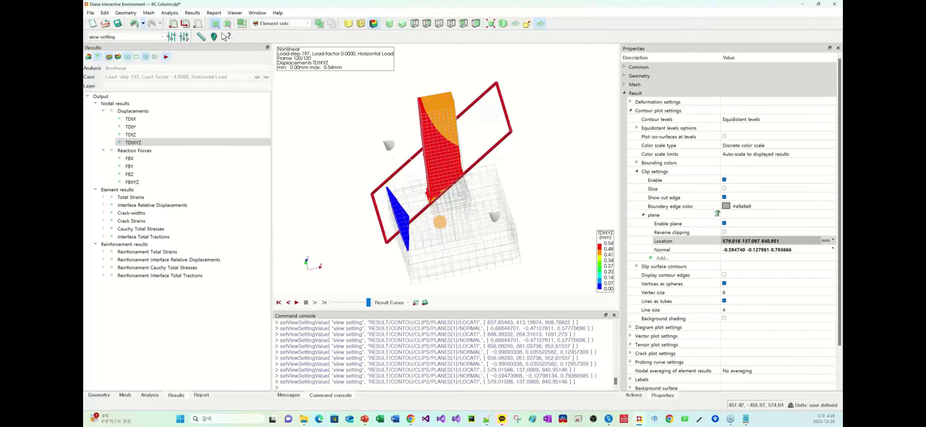
Step: Reverse the clipping, turn the plane nearly horizontal, raise it to about 627, 112, 1162 mm, and collapse its properties
{"action": "left_click", "coordinate": [724, 232]}
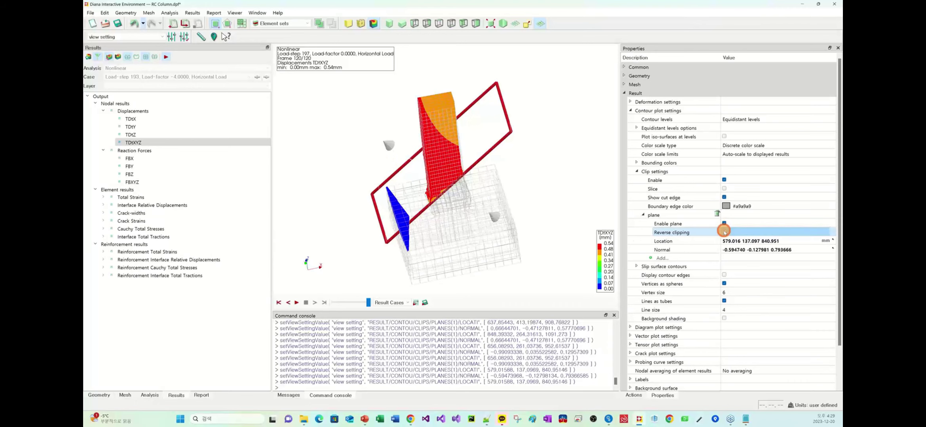
{"action": "left_click", "coordinate": [724, 233]}
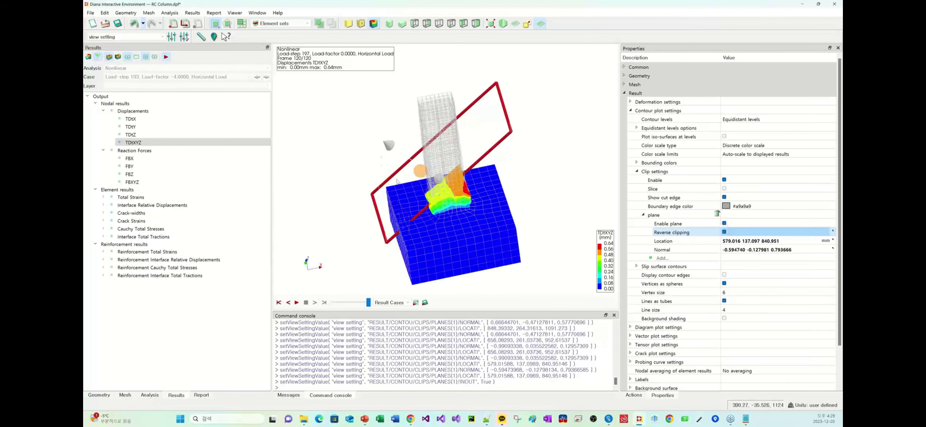
{"action": "left_click_drag", "start_coordinate": [420, 171], "coordinate": [463, 112]}
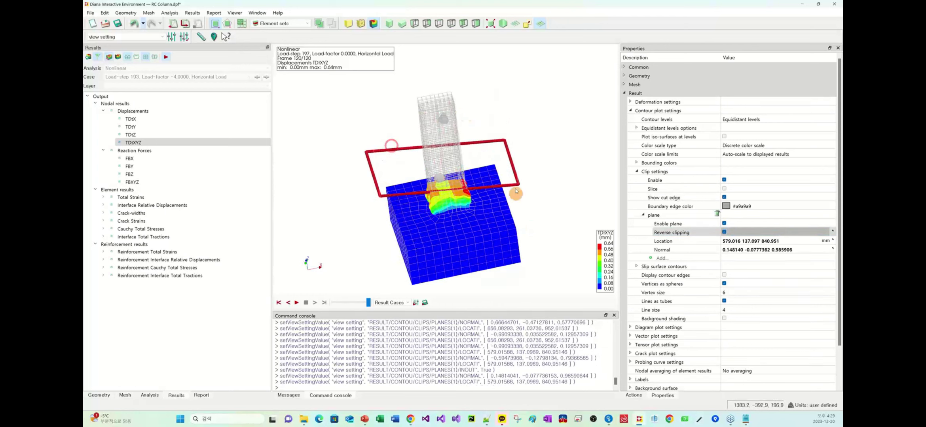
{"action": "left_click_drag", "start_coordinate": [513, 166], "coordinate": [529, 147]}
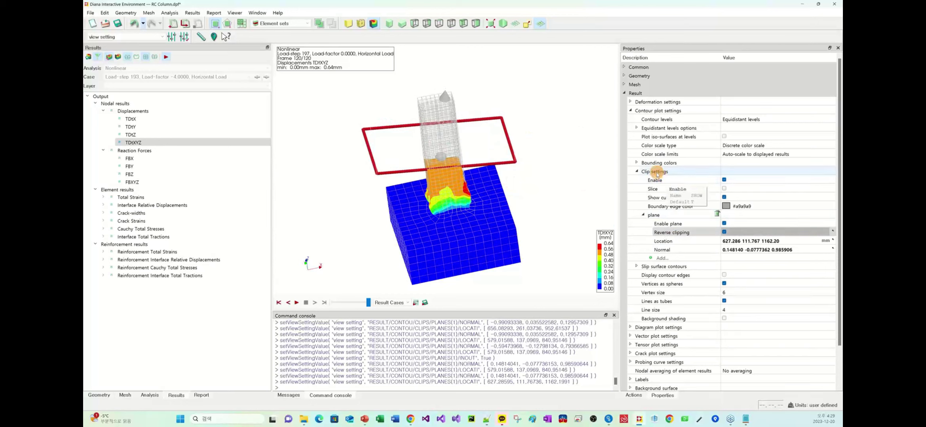
{"action": "left_click", "coordinate": [643, 215]}
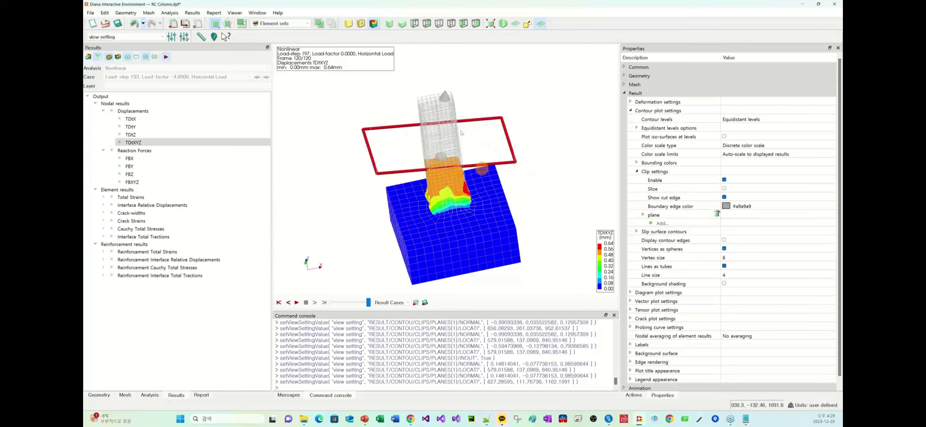
{"action": "left_click", "coordinate": [665, 217]}
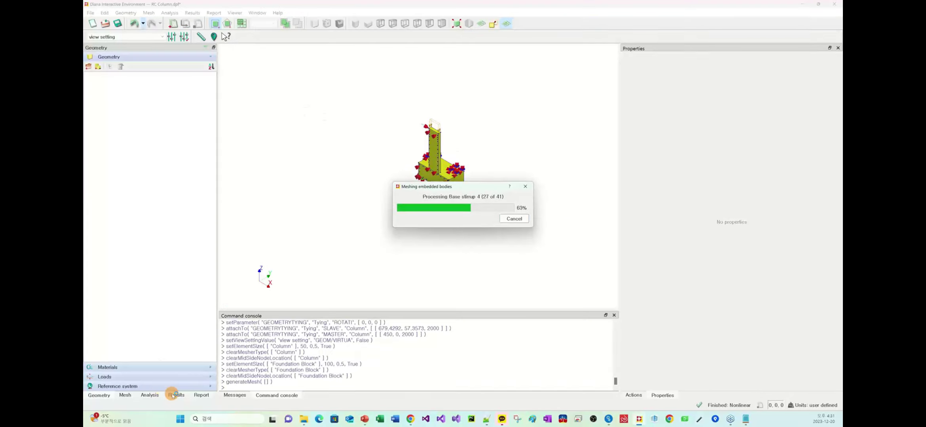
Step: Load the result file RC_Column_CrackStrain_Nonlinear.dnb into the Nonlinear analysis and close the result file manager
{"action": "left_click", "coordinate": [174, 395]}
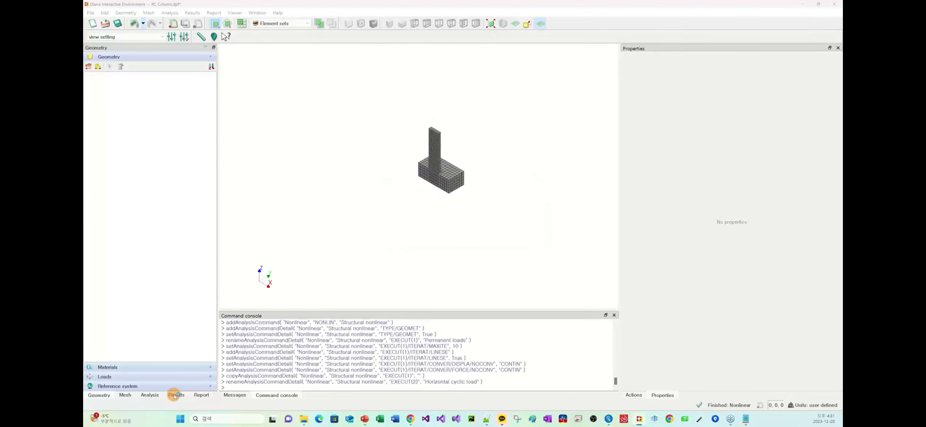
{"action": "left_click", "coordinate": [174, 395]}
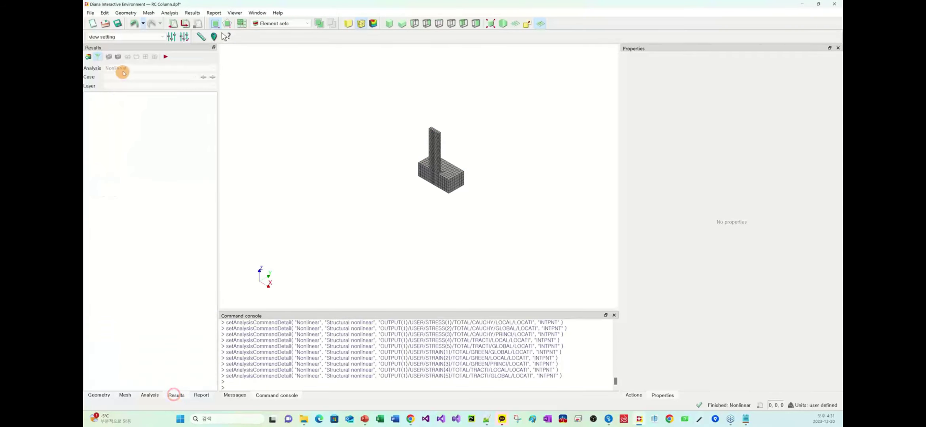
{"action": "left_click", "coordinate": [89, 56]}
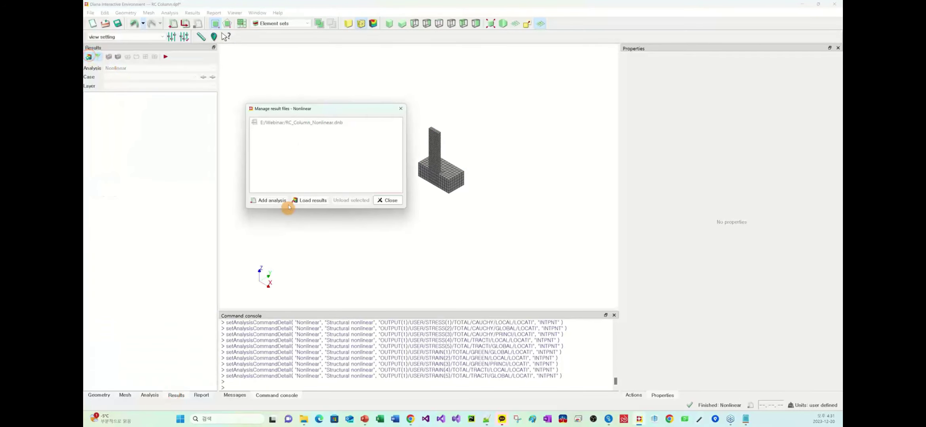
{"action": "left_click", "coordinate": [310, 200]}
{"action": "left_click", "coordinate": [430, 158]}
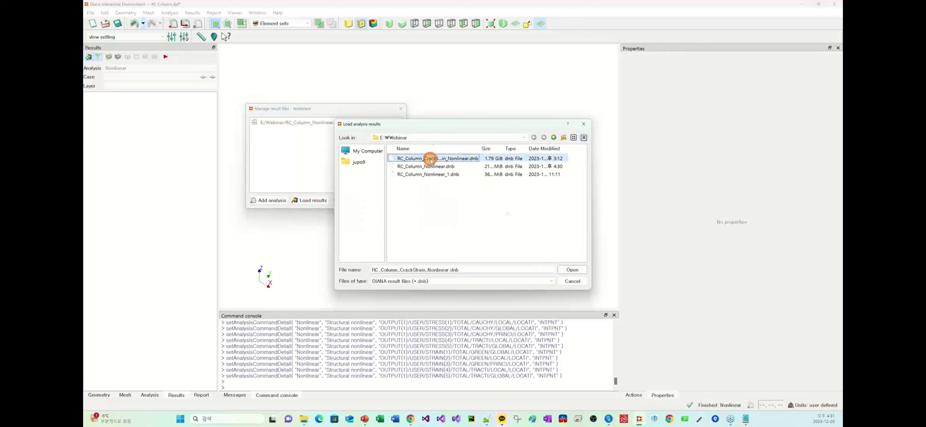
{"action": "left_click", "coordinate": [579, 268]}
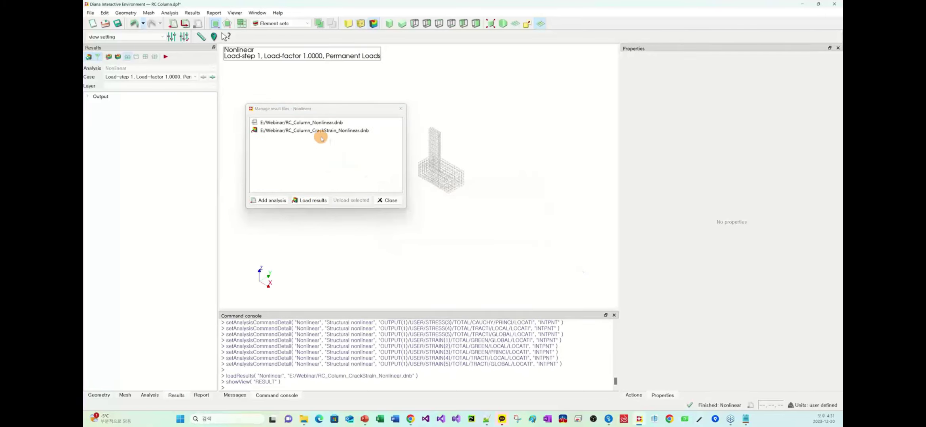
{"action": "left_click", "coordinate": [388, 200]}
Step: Expand the analysis output and select the result case Load-step 6, Load-factor 1.0000, Horizontal Load
{"action": "left_click", "coordinate": [88, 96]}
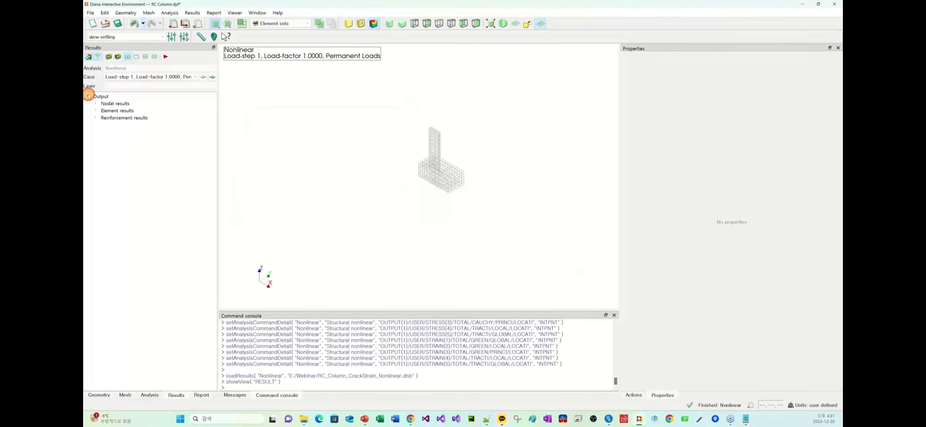
{"action": "left_click", "coordinate": [161, 77]}
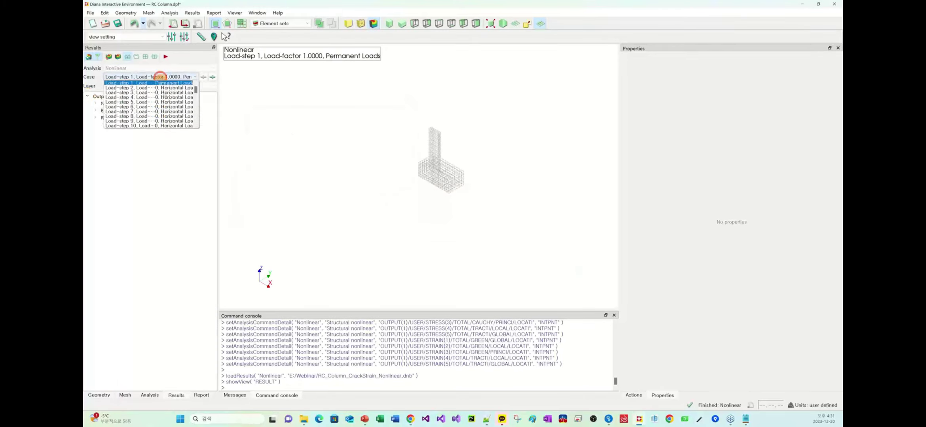
{"action": "left_click", "coordinate": [161, 105]}
Step: Open the view settings and expand the result diagram plot settings, with the column model enlarged in the view
{"action": "left_click", "coordinate": [185, 36]}
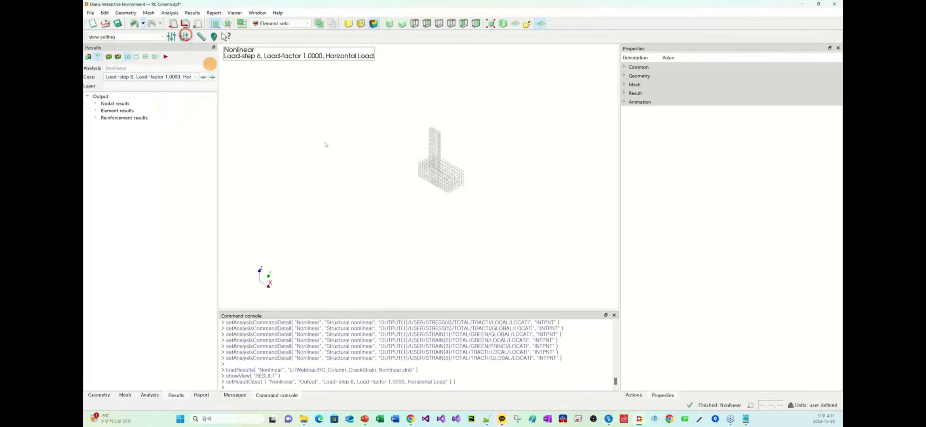
{"action": "left_click", "coordinate": [624, 93]}
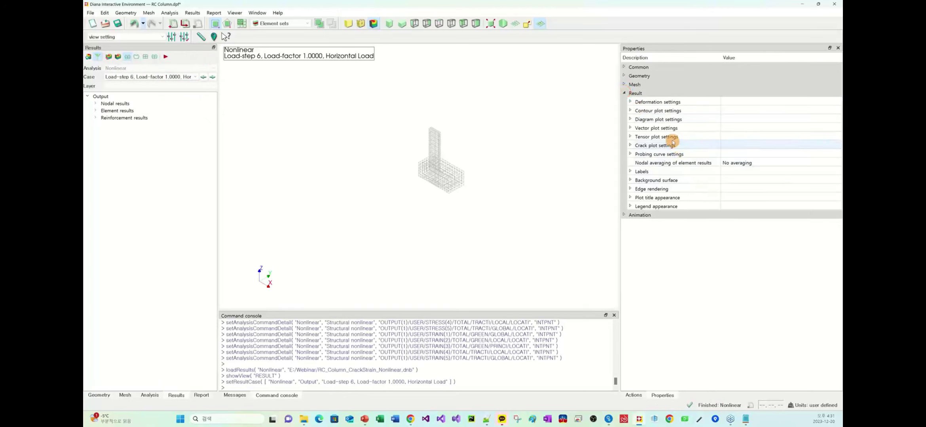
{"action": "left_click", "coordinate": [652, 119]}
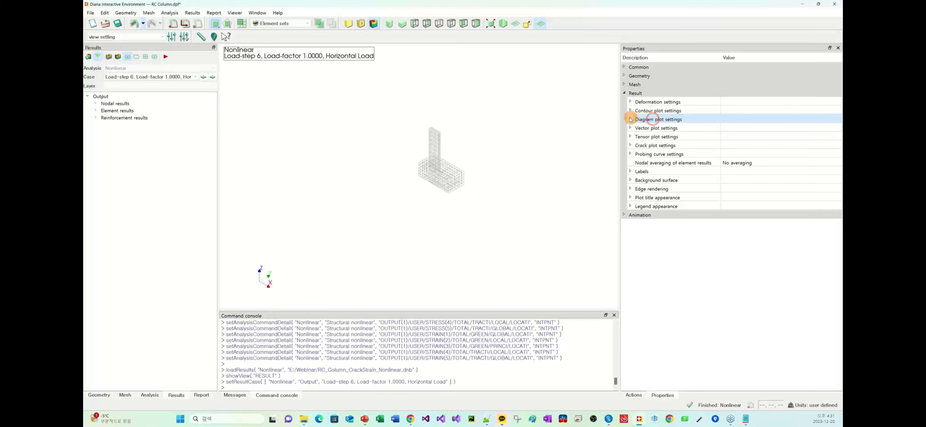
{"action": "left_click", "coordinate": [630, 120]}
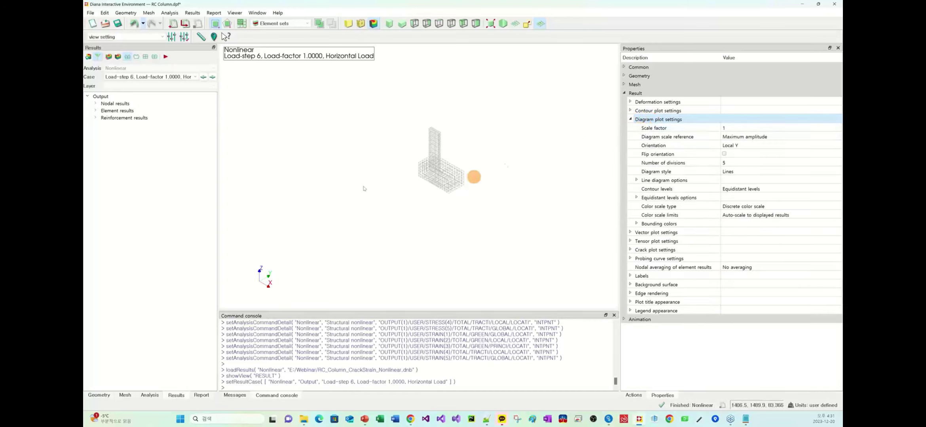
{"action": "scroll", "coordinate": [478, 137], "scroll_direction": "up", "scroll_amount": 2}
{"action": "scroll", "coordinate": [444, 161], "scroll_direction": "up", "scroll_amount": 3}
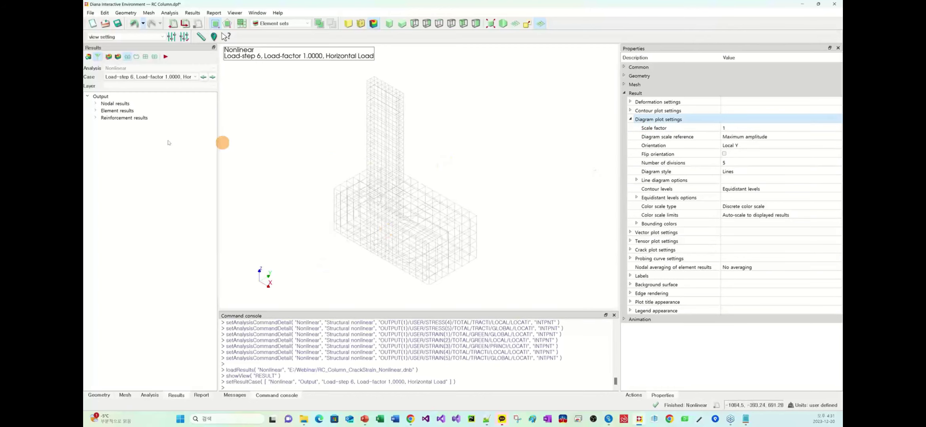
Step: Show the Sxx component of the Reinforcement Cauchy Total Stresses as a contour plot
{"action": "double_click", "coordinate": [119, 118]}
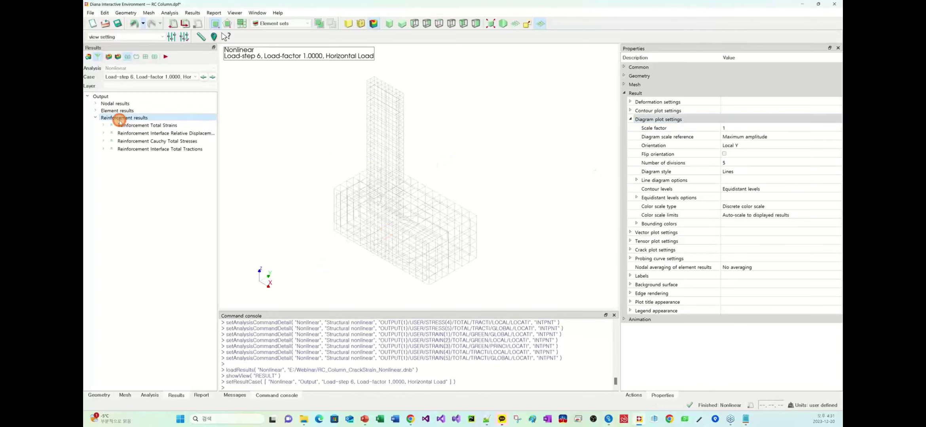
{"action": "double_click", "coordinate": [144, 141]}
{"action": "left_click", "coordinate": [147, 151]}
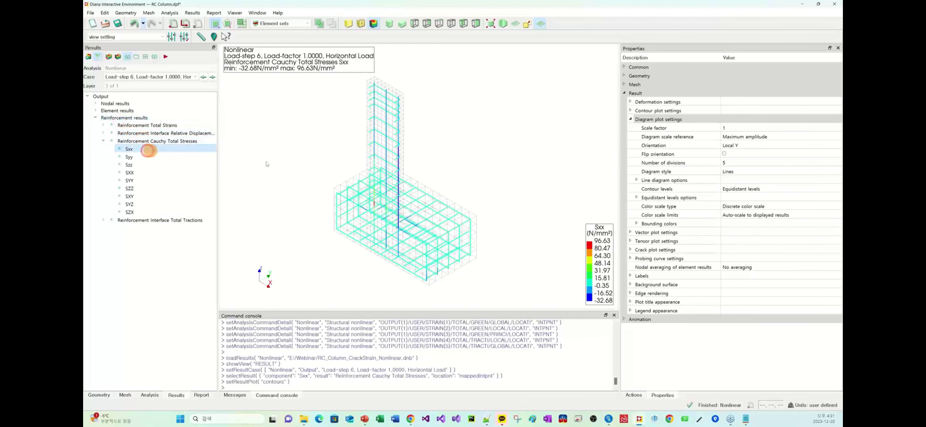
Step: Set the line diagram to 5 divisions with the Lines style and view the model from the front
{"action": "left_click", "coordinate": [735, 165]}
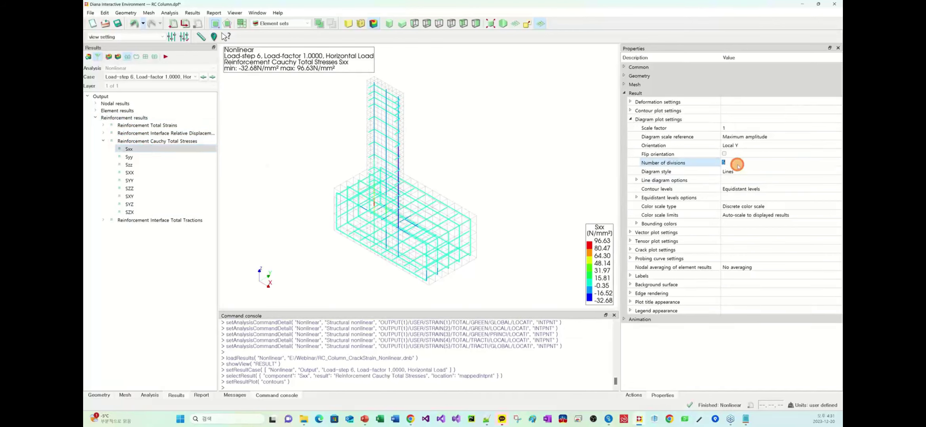
{"action": "left_click", "coordinate": [730, 172]}
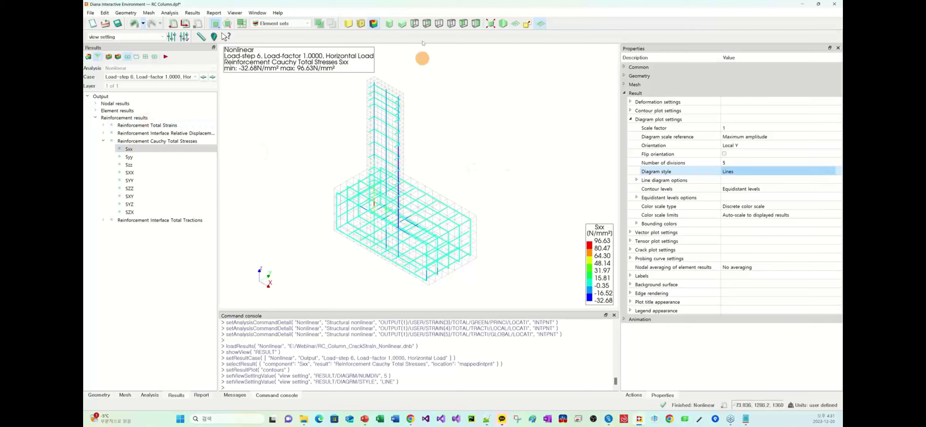
{"action": "left_click", "coordinate": [417, 29]}
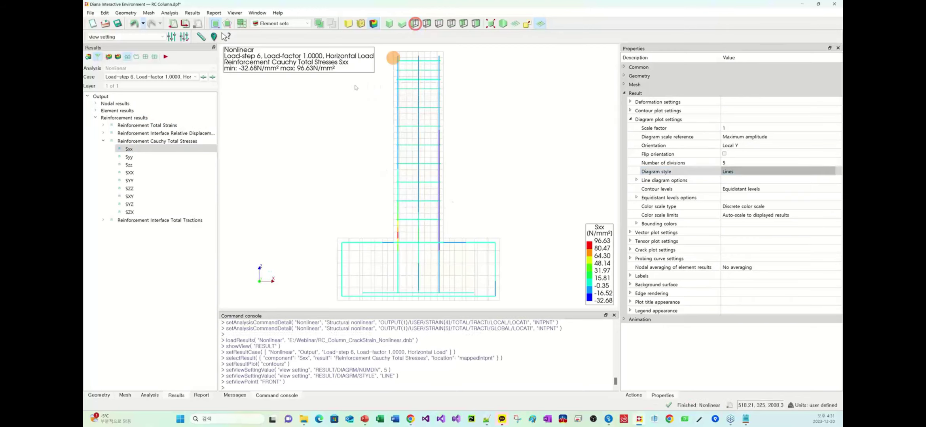
Step: Show the Sxx component of the Reinforcement Cauchy Total Stresses as a line diagram
{"action": "right_click", "coordinate": [132, 148]}
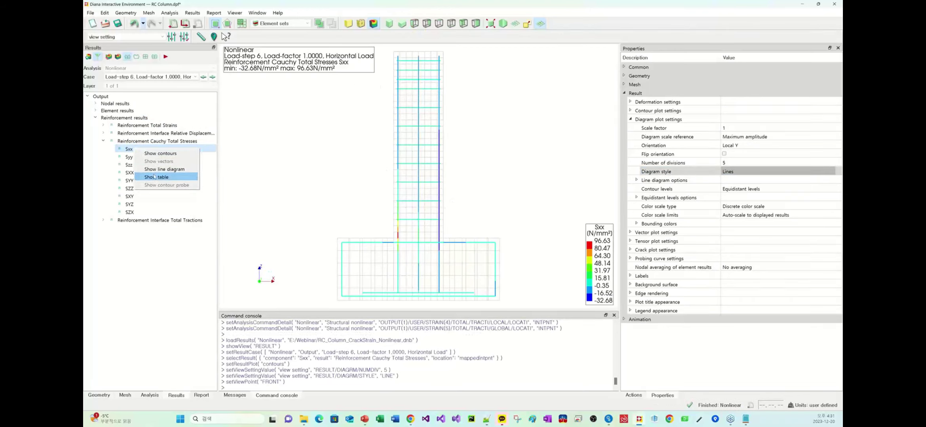
{"action": "left_click", "coordinate": [317, 161]}
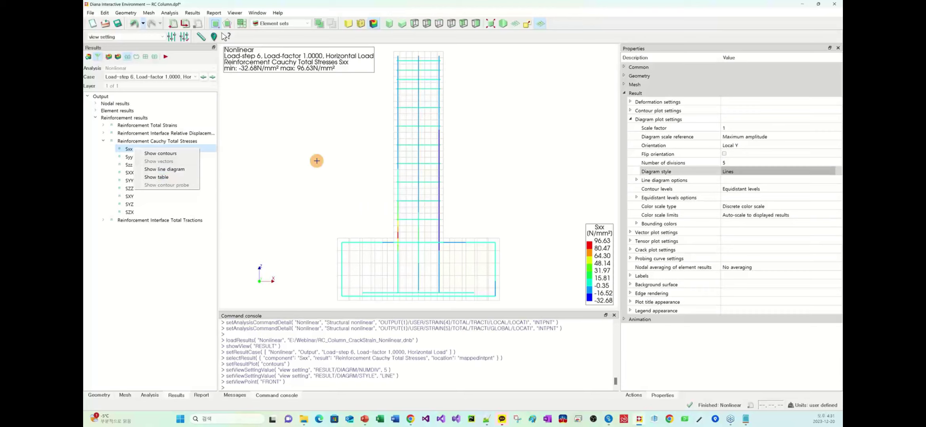
{"action": "right_click", "coordinate": [142, 150]}
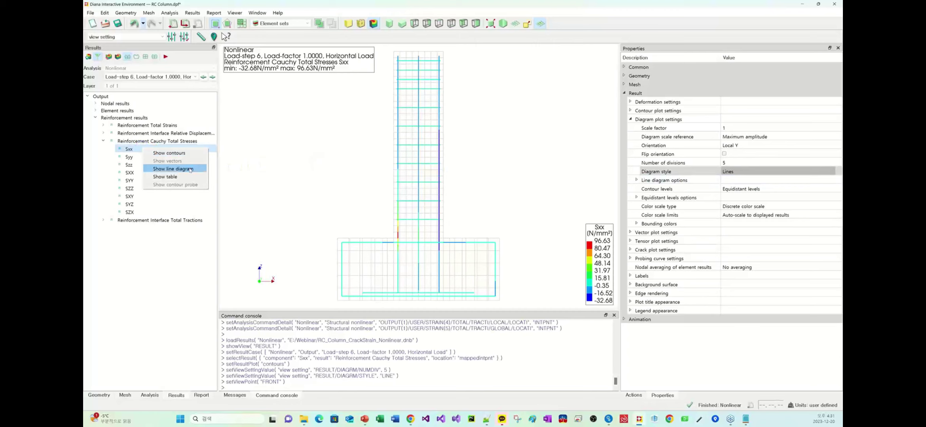
{"action": "left_click", "coordinate": [137, 157]}
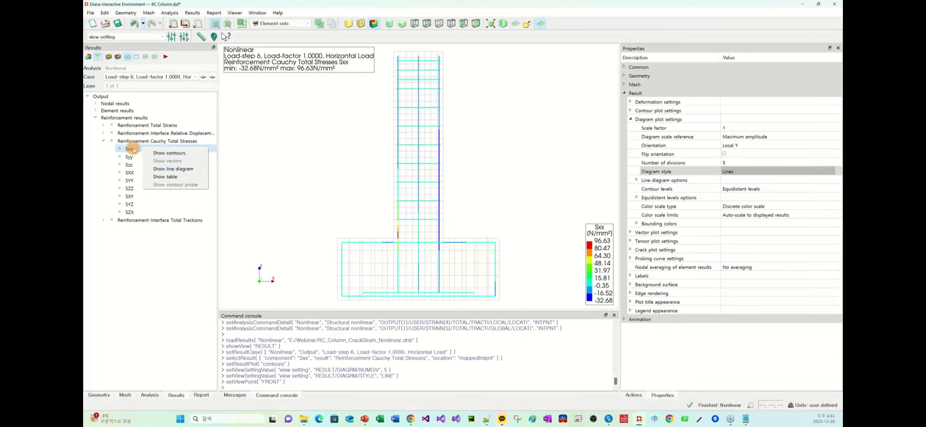
{"action": "left_click", "coordinate": [158, 169]}
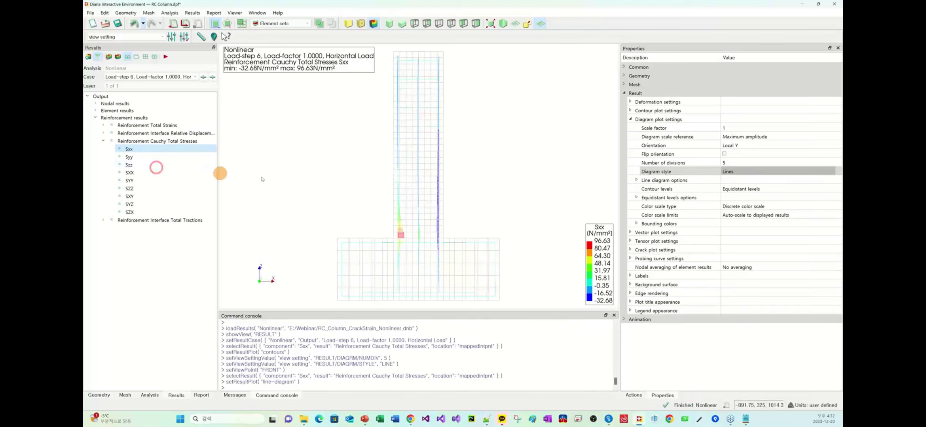
{"action": "scroll", "coordinate": [423, 244], "scroll_direction": "up", "scroll_amount": 2}
{"action": "scroll", "coordinate": [423, 244], "scroll_direction": "up", "scroll_amount": 2}
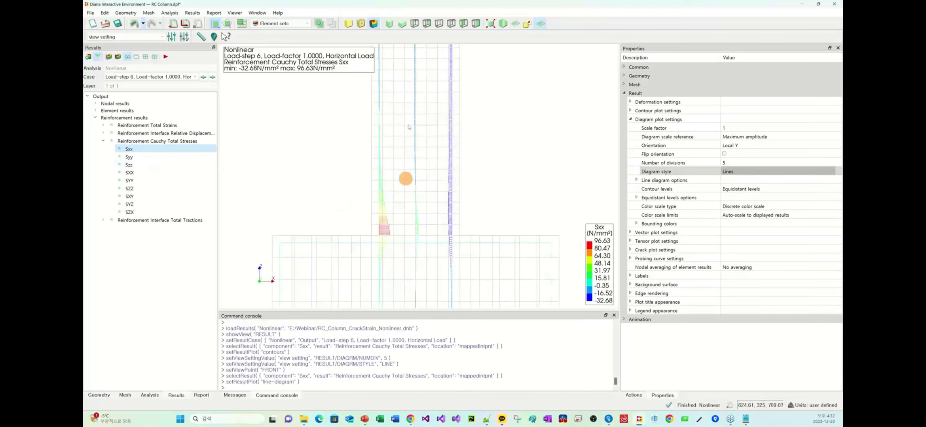
Step: Inspect the reinforcement stress line diagram near the column base in the isometric view, and return to the front view
{"action": "left_click", "coordinate": [390, 24]}
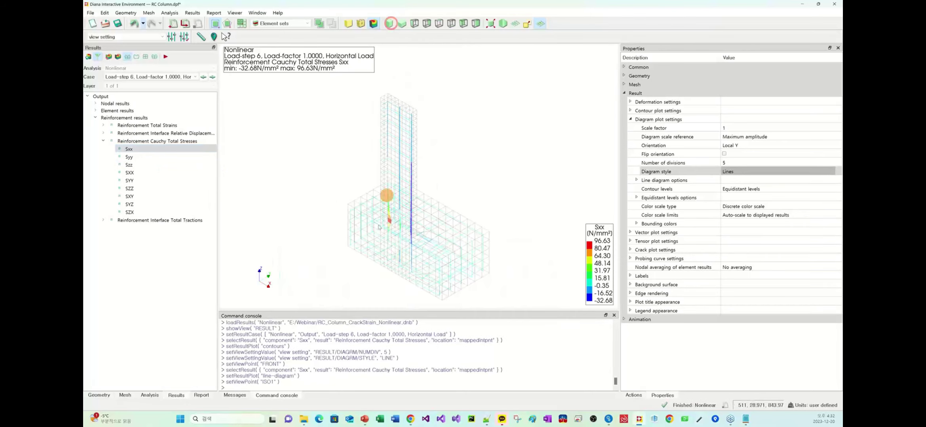
{"action": "scroll", "coordinate": [379, 217], "scroll_direction": "up", "scroll_amount": 2}
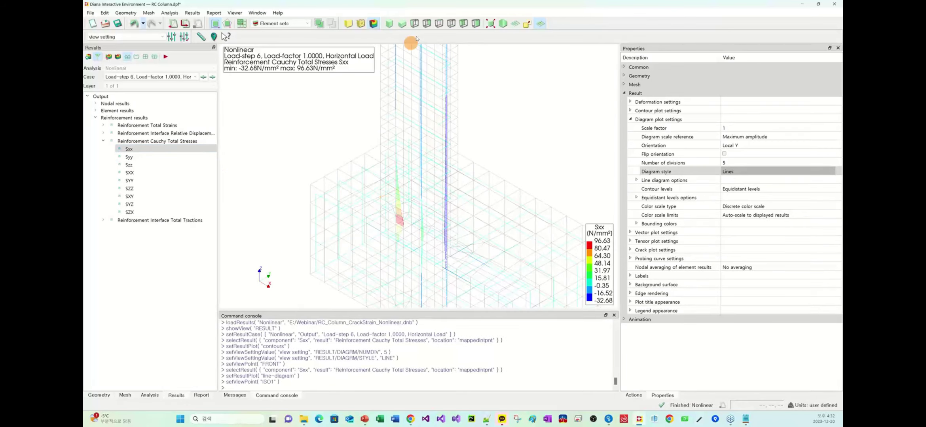
{"action": "left_click", "coordinate": [414, 24]}
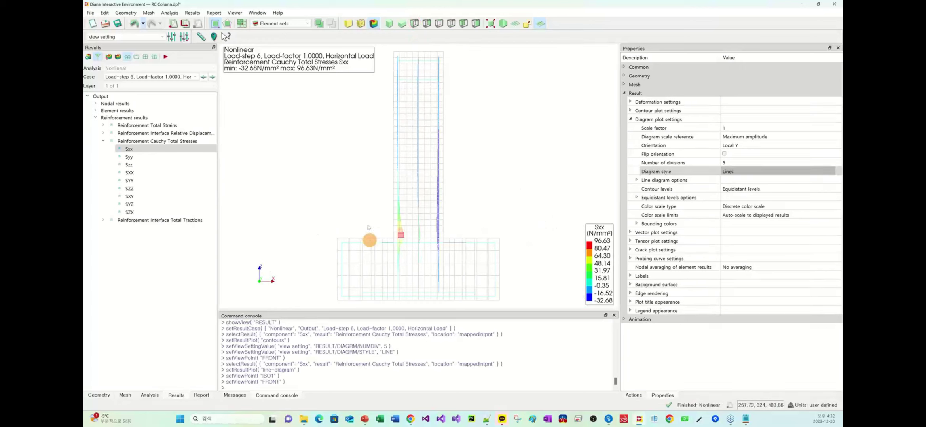
Step: Look through the Syy and Szz reinforcement stress components, and reselect Sxx with a closer view of the column
{"action": "left_click", "coordinate": [143, 157]}
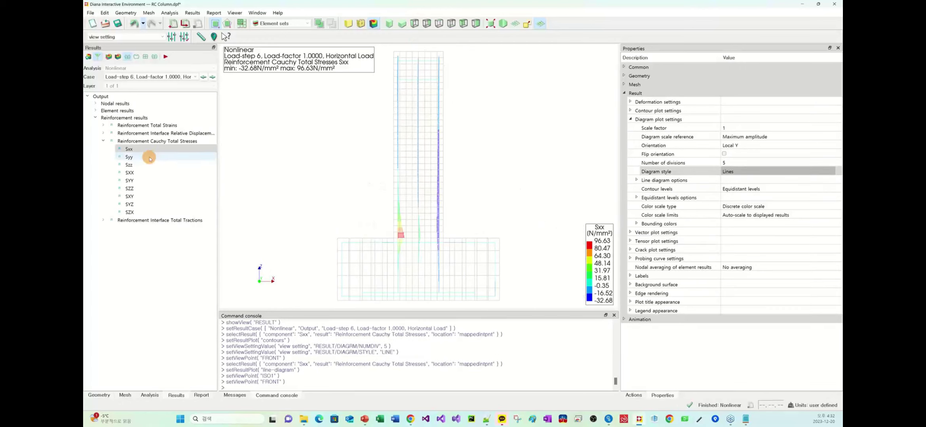
{"action": "left_click", "coordinate": [148, 164]}
{"action": "left_click", "coordinate": [145, 150]}
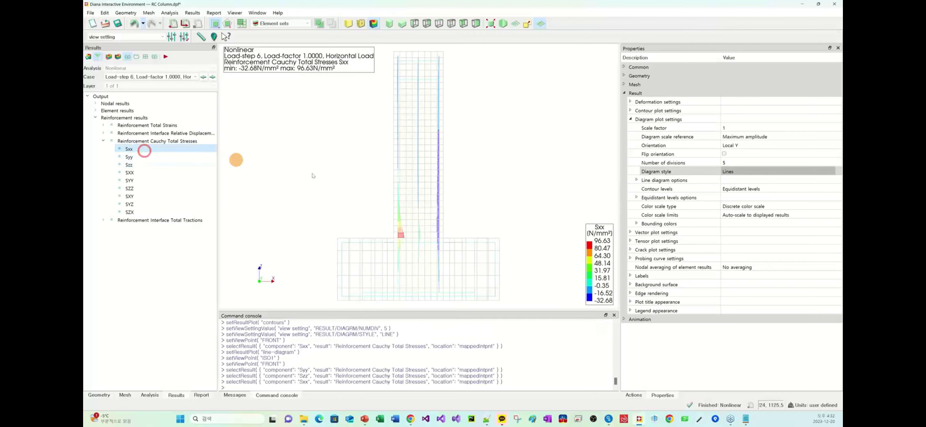
{"action": "scroll", "coordinate": [475, 164], "scroll_direction": "up", "scroll_amount": 2}
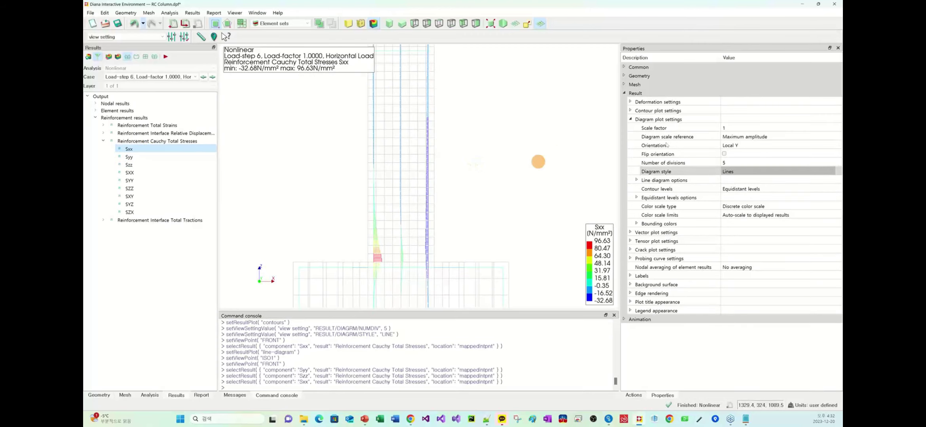
Step: Reapply the line diagram to the Sxx reinforcement stress and switch its plot back to contours
{"action": "right_click", "coordinate": [128, 148]}
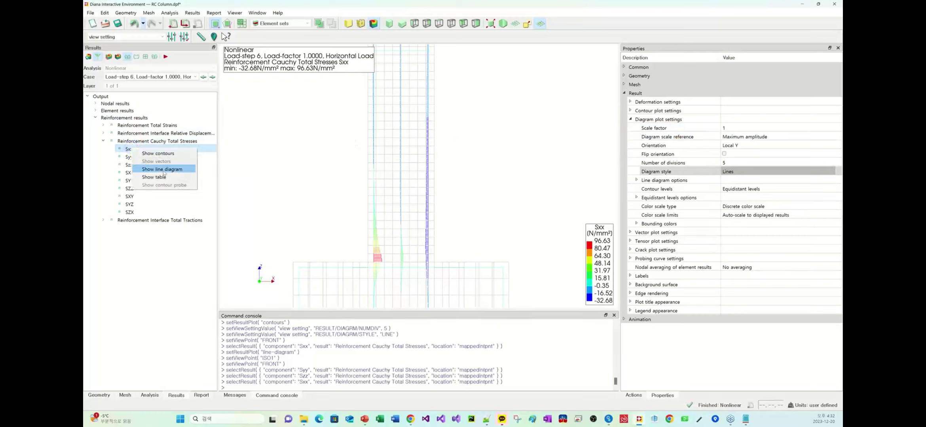
{"action": "left_click", "coordinate": [163, 170]}
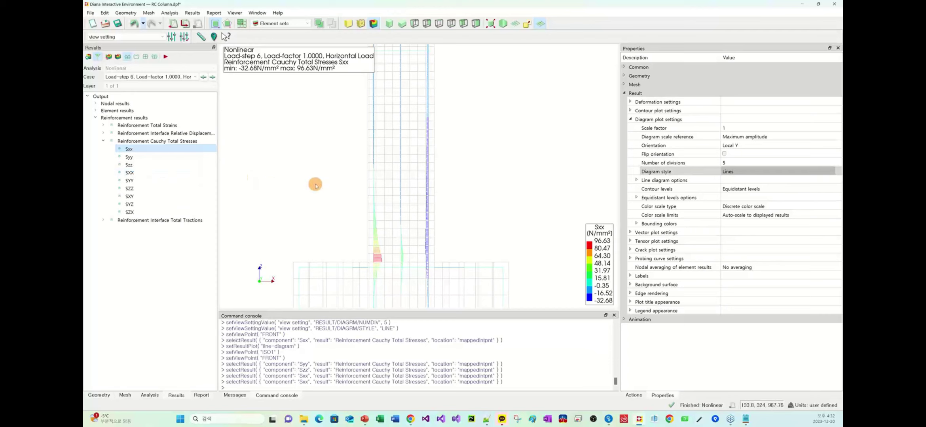
{"action": "right_click", "coordinate": [164, 149]}
{"action": "left_click", "coordinate": [193, 155]}
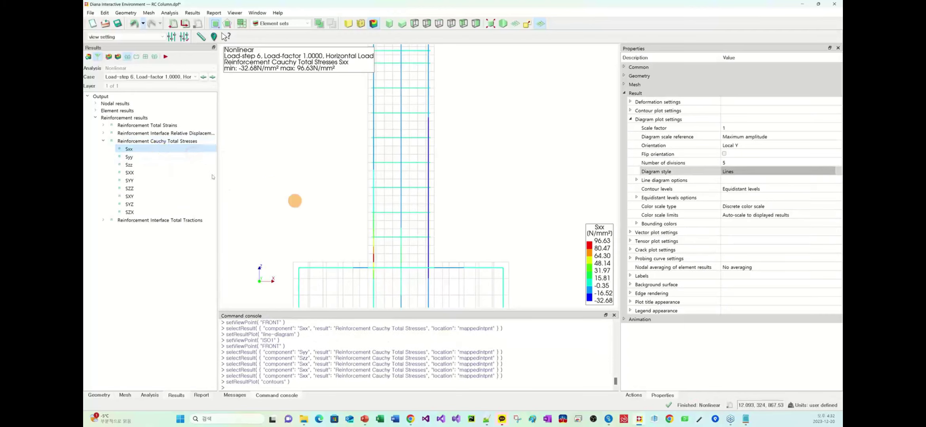
Step: Try a contour plot line size of 8, set it back to 4, and collapse the contour plot settings
{"action": "left_click", "coordinate": [630, 120]}
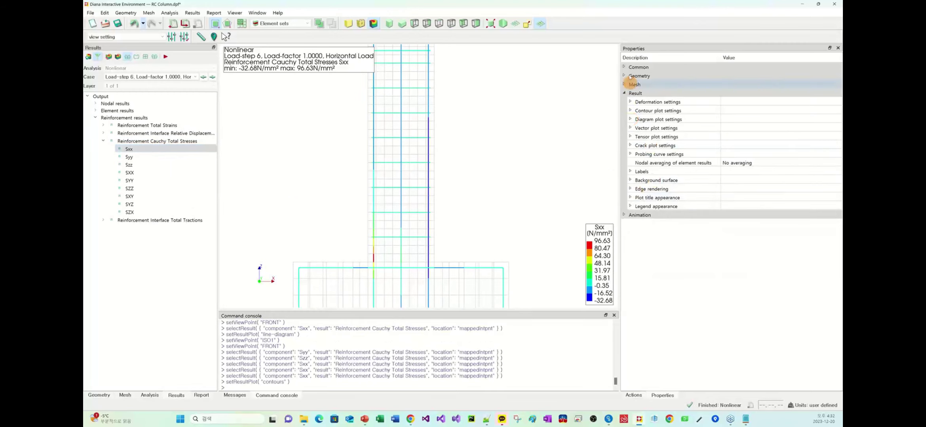
{"action": "left_click", "coordinate": [631, 110]}
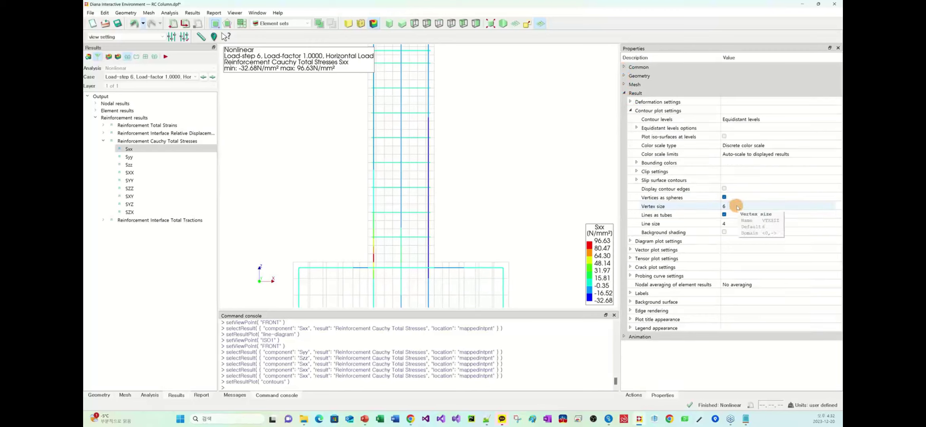
{"action": "double_click", "coordinate": [734, 225]}
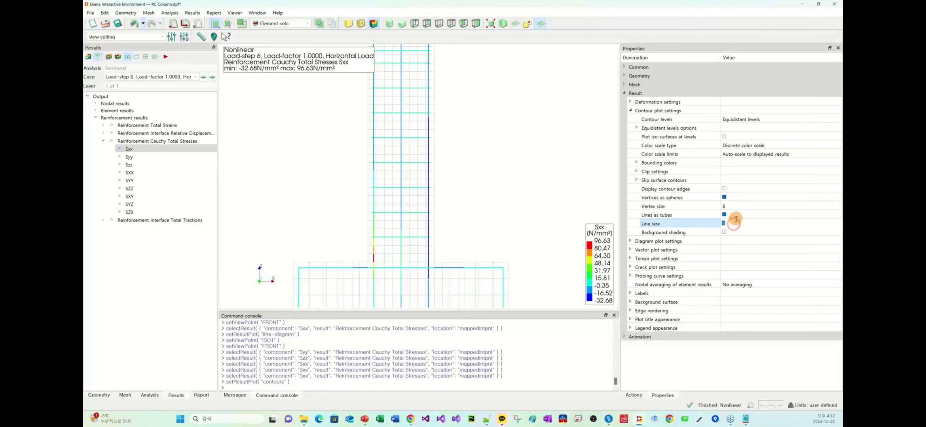
{"action": "key", "text": "Return"}
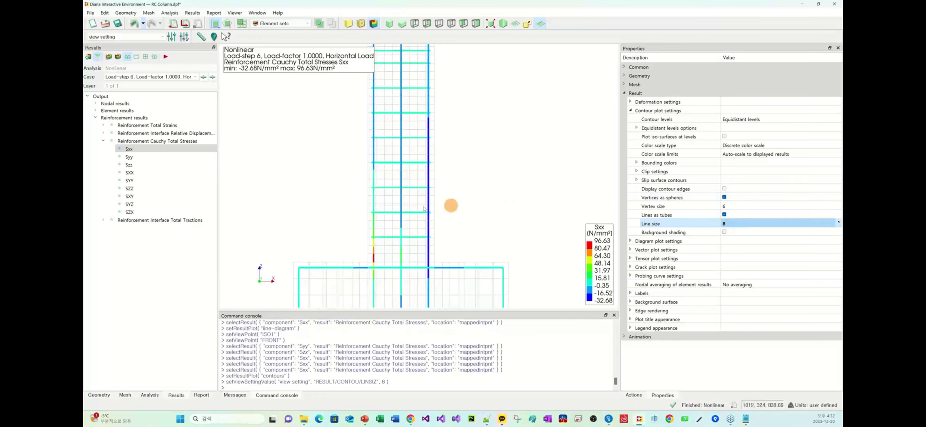
{"action": "double_click", "coordinate": [734, 224]}
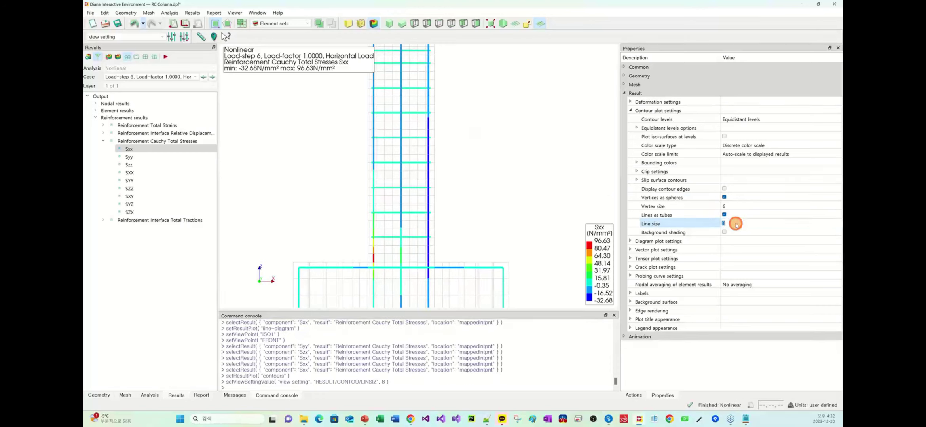
{"action": "type", "text": "4"}
{"action": "key", "text": "Return"}
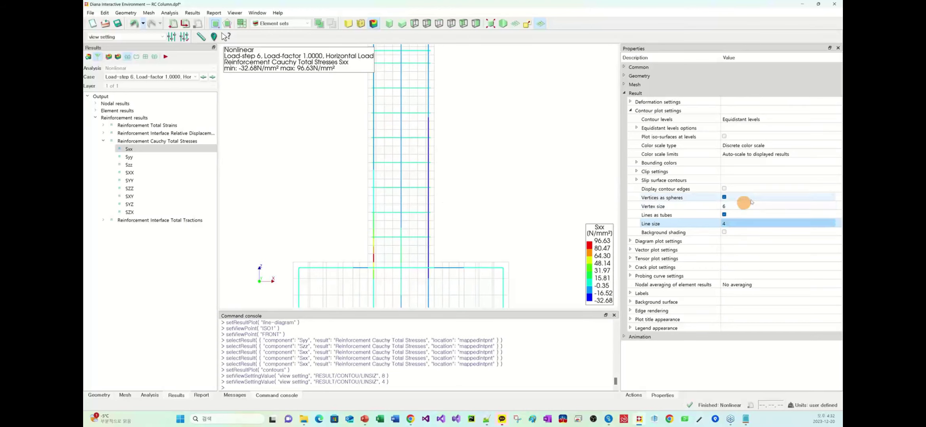
{"action": "left_click", "coordinate": [631, 110]}
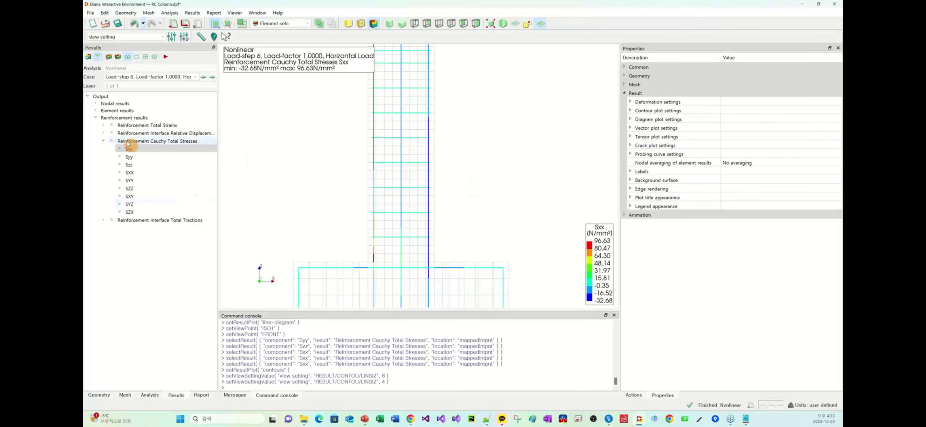
Step: Plot the Eknn component of the element Crack Strains and display it on the deformed column model
{"action": "left_click", "coordinate": [103, 141]}
{"action": "left_click", "coordinate": [96, 111]}
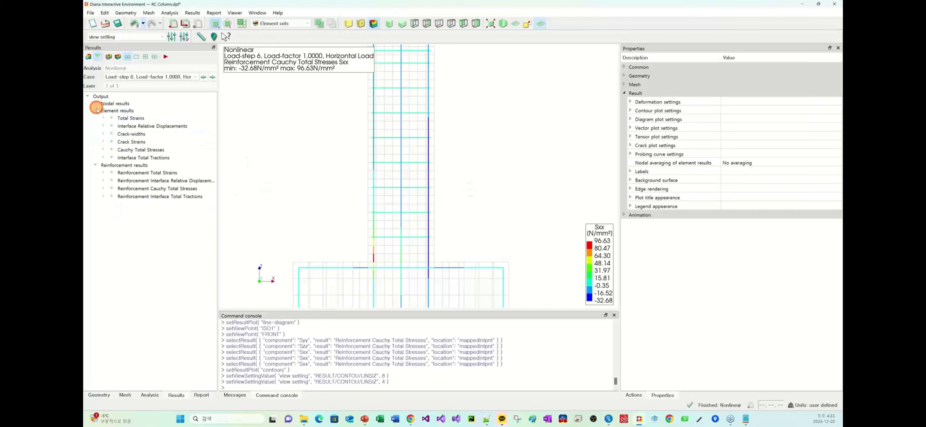
{"action": "left_click", "coordinate": [102, 142]}
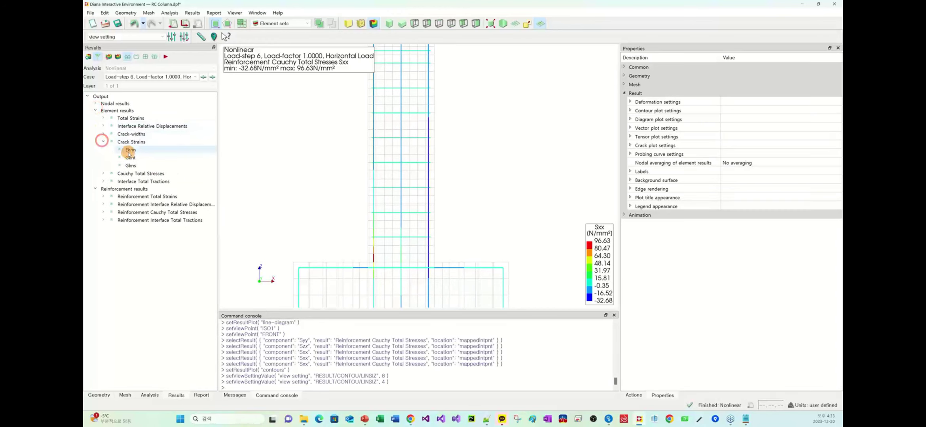
{"action": "left_click", "coordinate": [131, 149]}
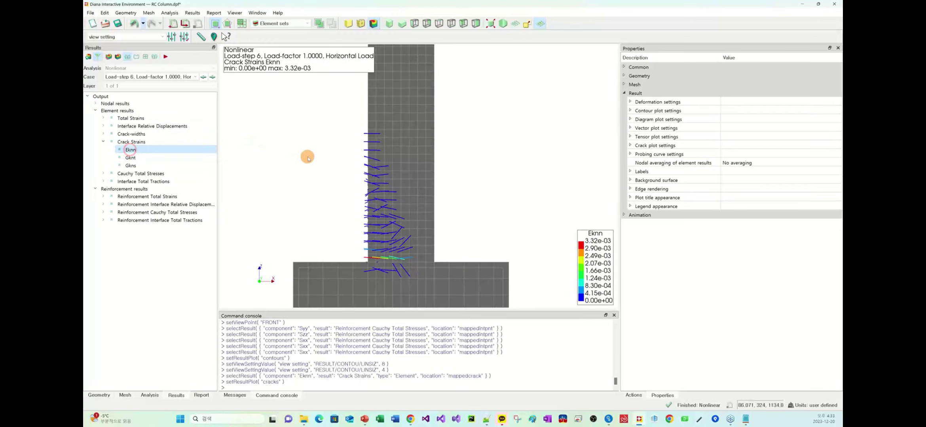
{"action": "left_click", "coordinate": [415, 22]}
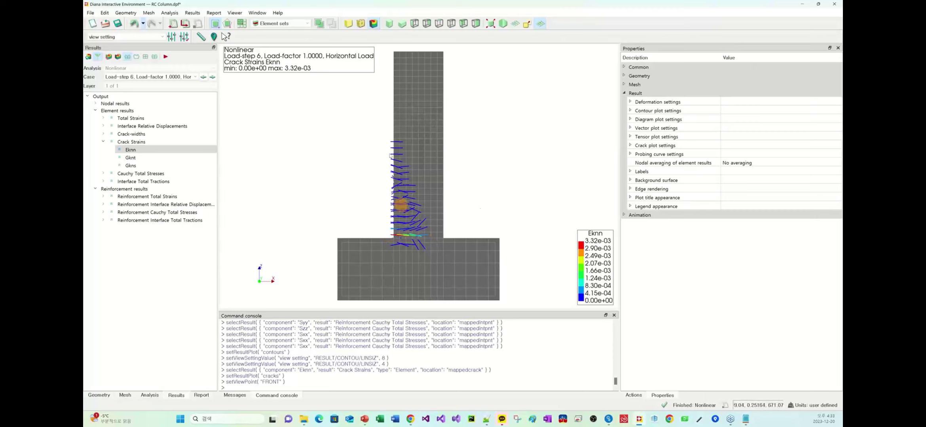
{"action": "left_click", "coordinate": [109, 58]}
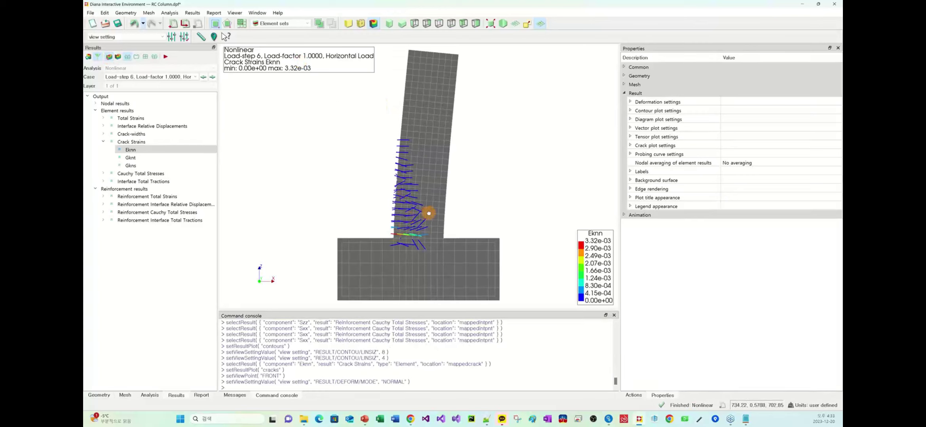
{"action": "middle_click_drag", "start_coordinate": [428, 213], "coordinate": [406, 216]}
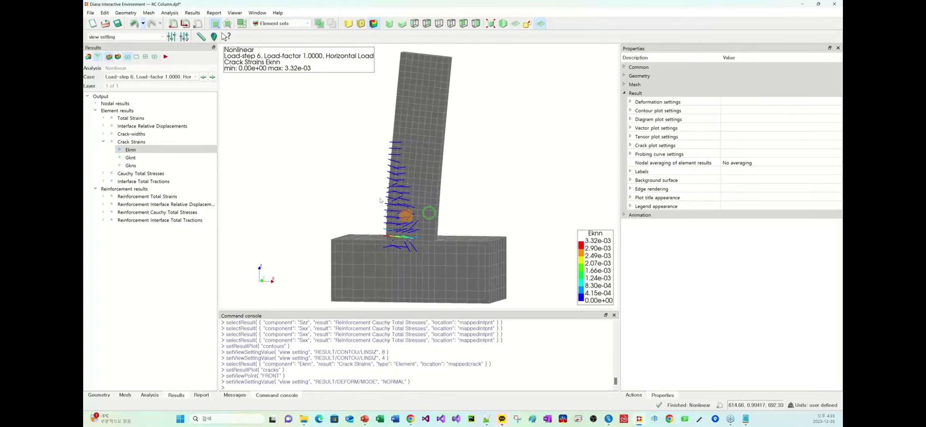
Step: Select the result case Load-step 62, Load-factor -9.0000, Horizontal Load, and view its crack strains from the front
{"action": "left_click", "coordinate": [139, 77]}
{"action": "scroll", "coordinate": [154, 113], "scroll_direction": "down", "scroll_amount": 10}
{"action": "scroll", "coordinate": [156, 116], "scroll_direction": "down", "scroll_amount": 5}
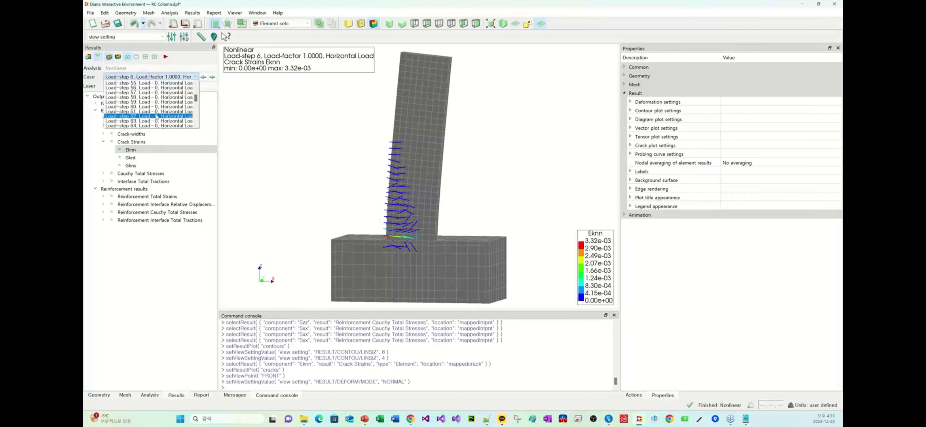
{"action": "left_click", "coordinate": [156, 115]}
{"action": "middle_click_drag", "start_coordinate": [371, 195], "coordinate": [422, 196]}
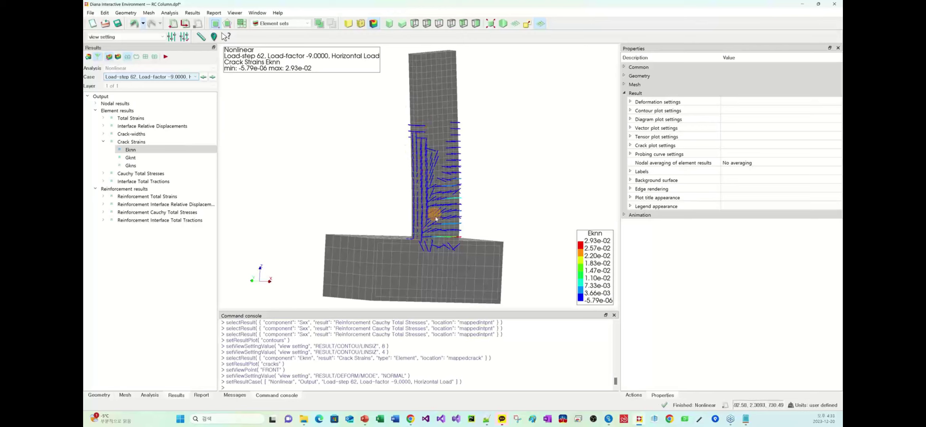
{"action": "middle_click_drag", "start_coordinate": [434, 215], "coordinate": [366, 222]}
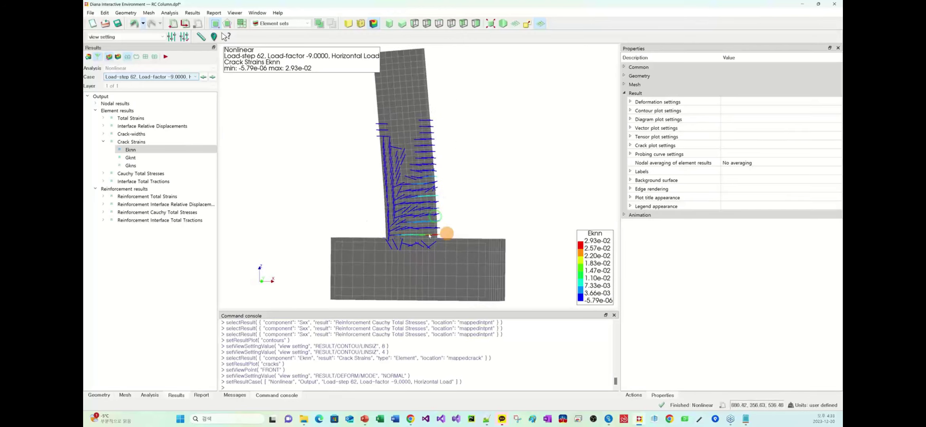
{"action": "left_click", "coordinate": [414, 24]}
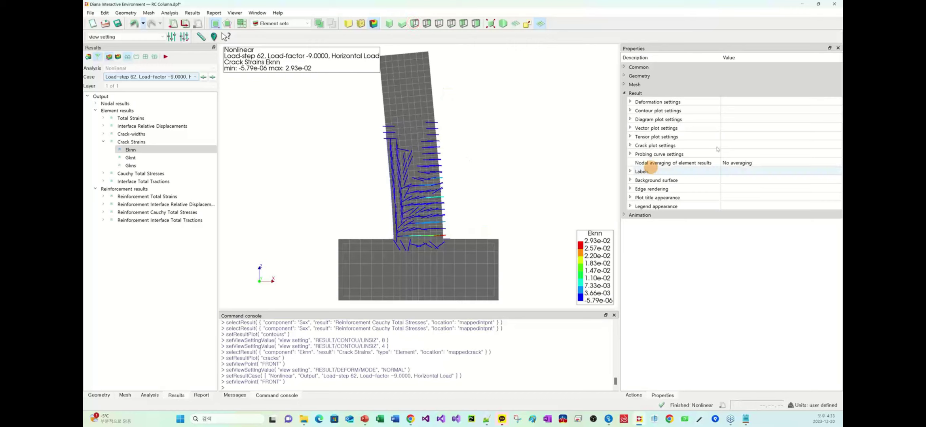
Step: Turn on Scale by value in the crack plot's symbol size settings and view the column from the front
{"action": "left_click", "coordinate": [631, 145]}
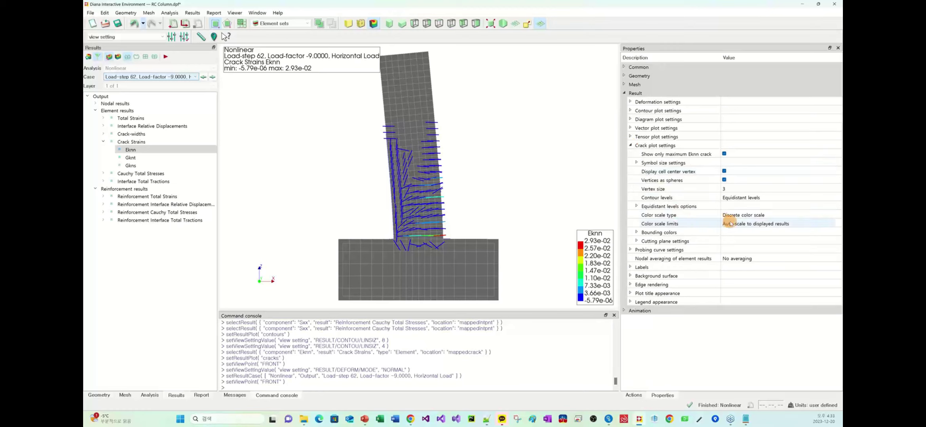
{"action": "left_click", "coordinate": [635, 163]}
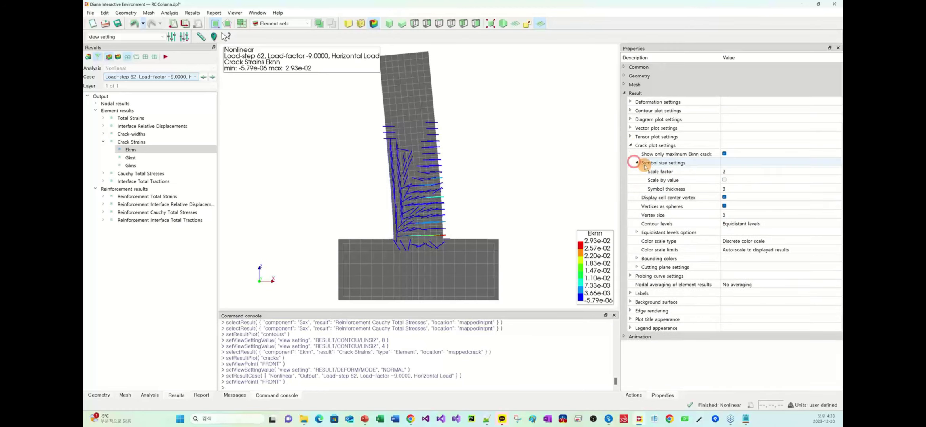
{"action": "left_click", "coordinate": [741, 173]}
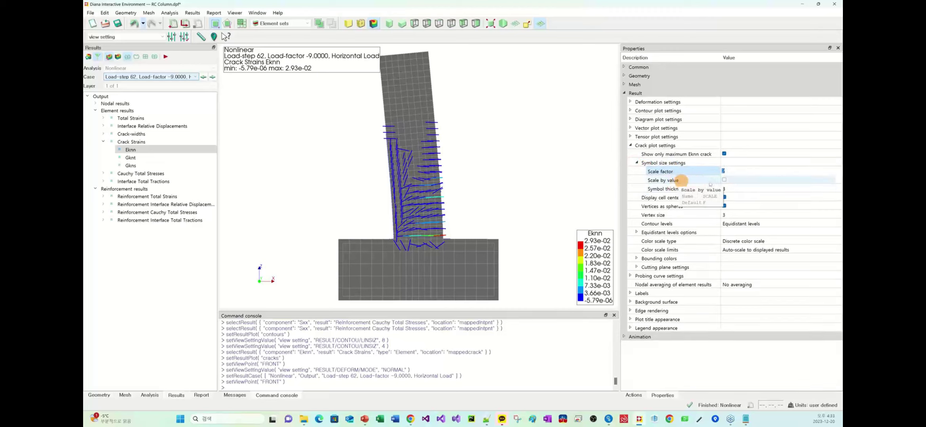
{"action": "left_click", "coordinate": [725, 181]}
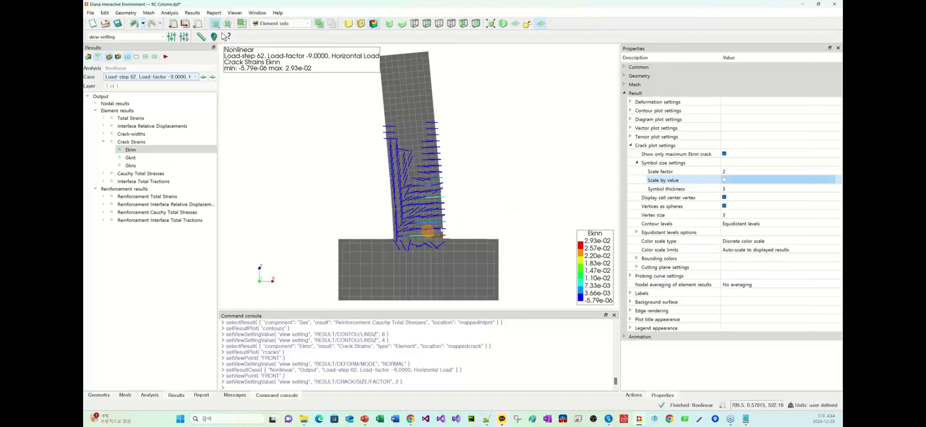
{"action": "left_click", "coordinate": [725, 181]}
{"action": "scroll", "coordinate": [415, 226], "scroll_direction": "up", "scroll_amount": 1}
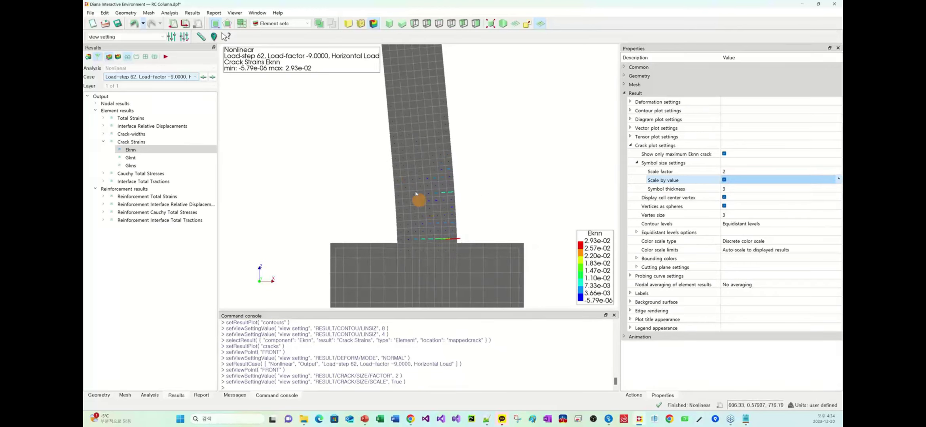
{"action": "scroll", "coordinate": [421, 156], "scroll_direction": "up", "scroll_amount": 1}
{"action": "mouse_move", "coordinate": [421, 155]}
{"action": "middle_mouse_down"}
{"action": "mouse_move", "coordinate": [459, 150]}
{"action": "mouse_move", "coordinate": [407, 163]}
{"action": "middle_mouse_up"}
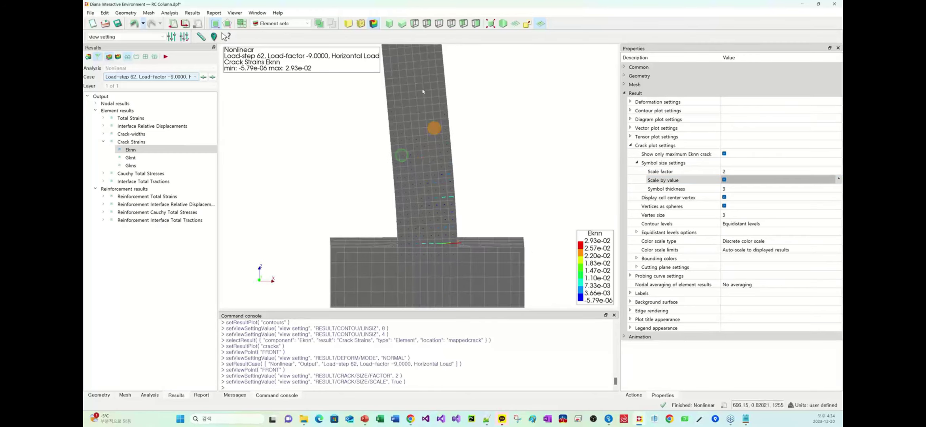
{"action": "left_click", "coordinate": [414, 23]}
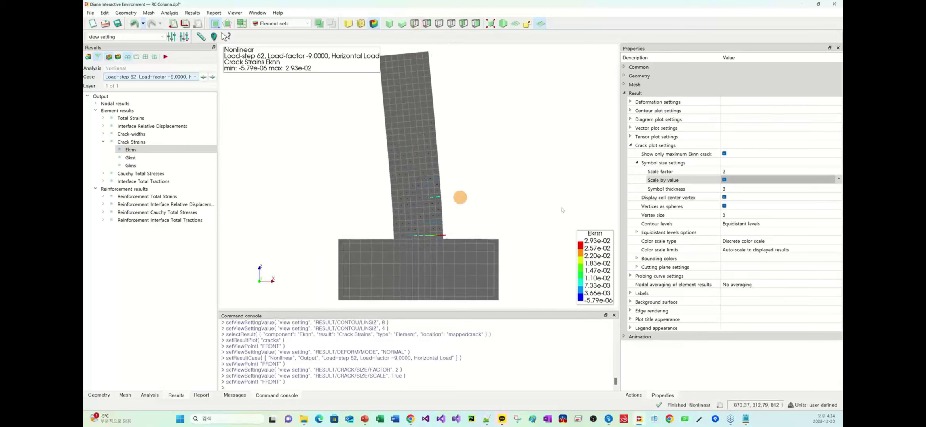
Step: Set the symbol thickness of the crack plot to 6, keeping the symbols scaled by value
{"action": "left_click", "coordinate": [723, 180]}
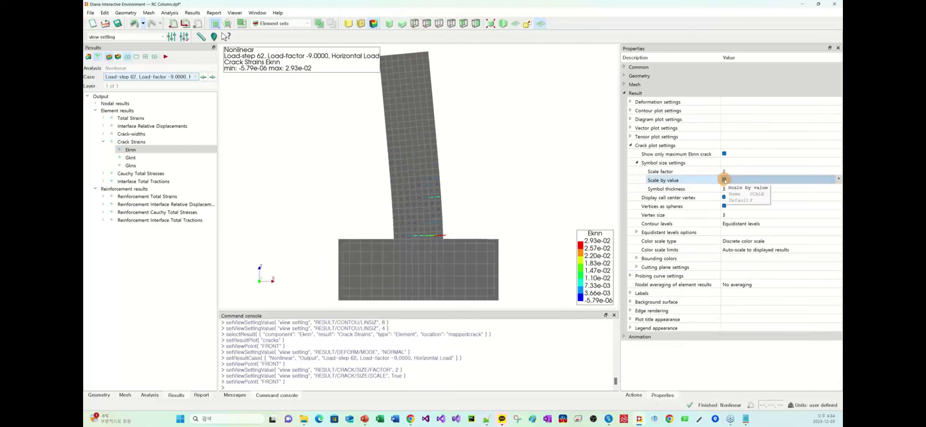
{"action": "double_click", "coordinate": [726, 189]}
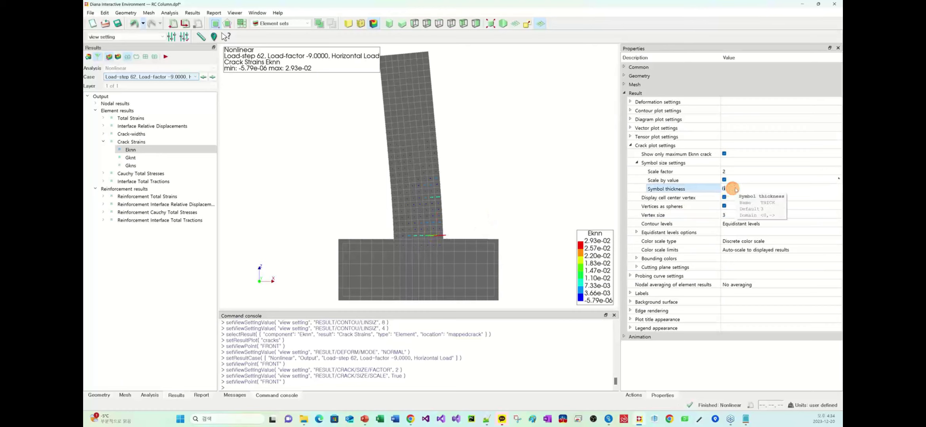
{"action": "type", "text": "6"}
{"action": "key", "text": "Return"}
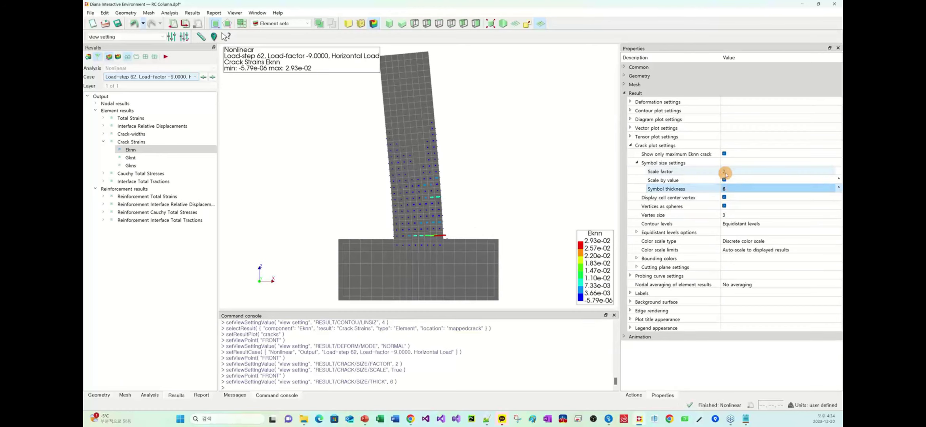
Step: Try a crack symbol scale factor of 4, raise it to 6, and inspect the cracks on the whole column
{"action": "double_click", "coordinate": [735, 171]}
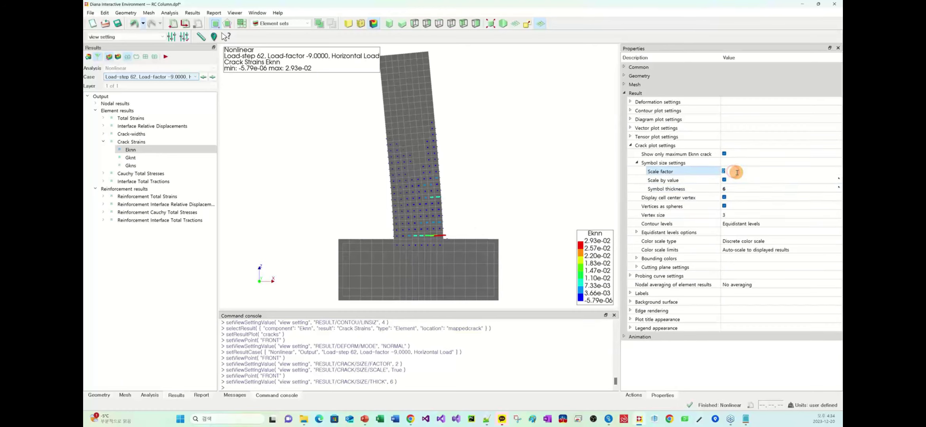
{"action": "type", "text": "4"}
{"action": "key", "text": "Return"}
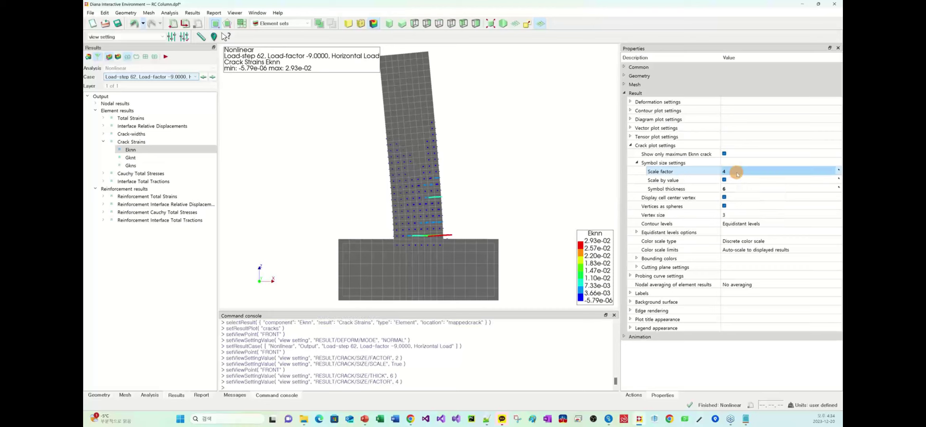
{"action": "double_click", "coordinate": [737, 174]}
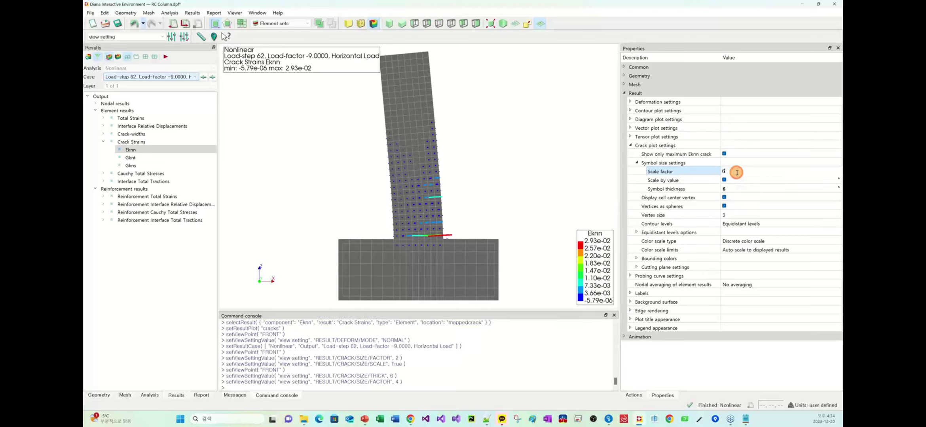
{"action": "type", "text": "6"}
{"action": "key", "text": "Return"}
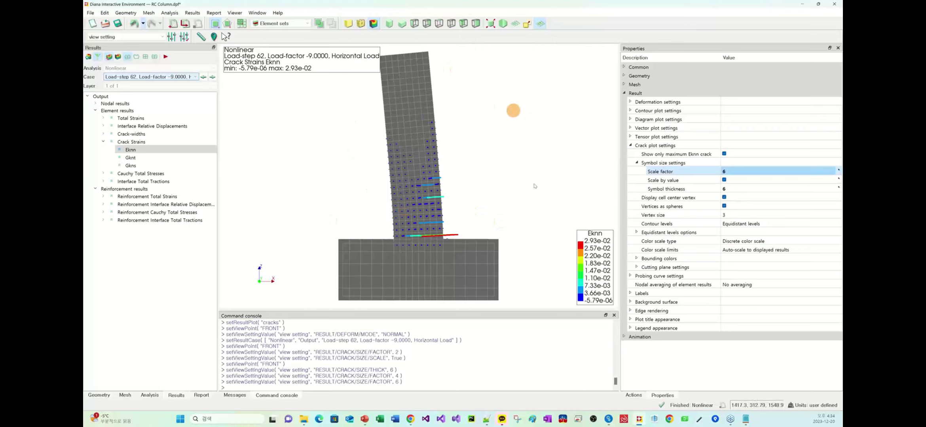
{"action": "scroll", "coordinate": [379, 131], "scroll_direction": "down", "scroll_amount": 1}
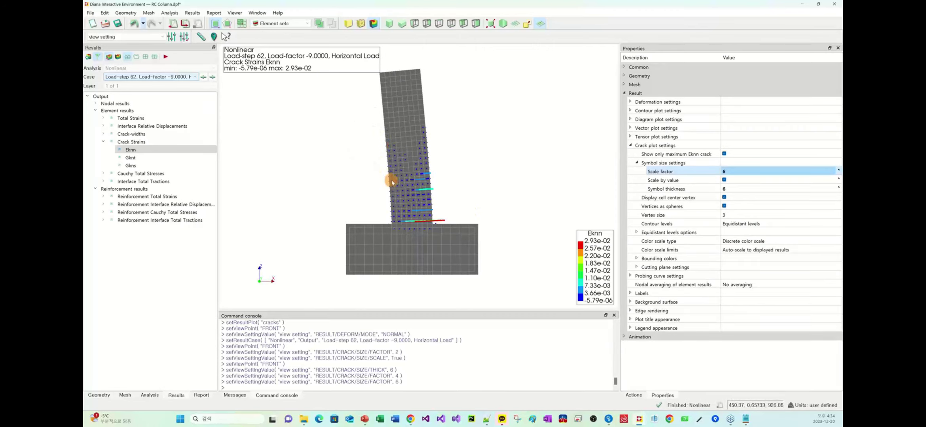
{"action": "middle_click_drag", "start_coordinate": [392, 183], "coordinate": [414, 197]}
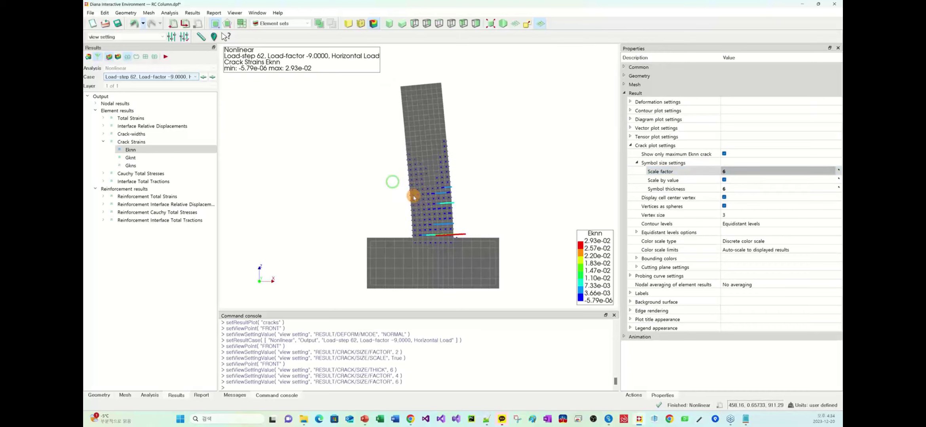